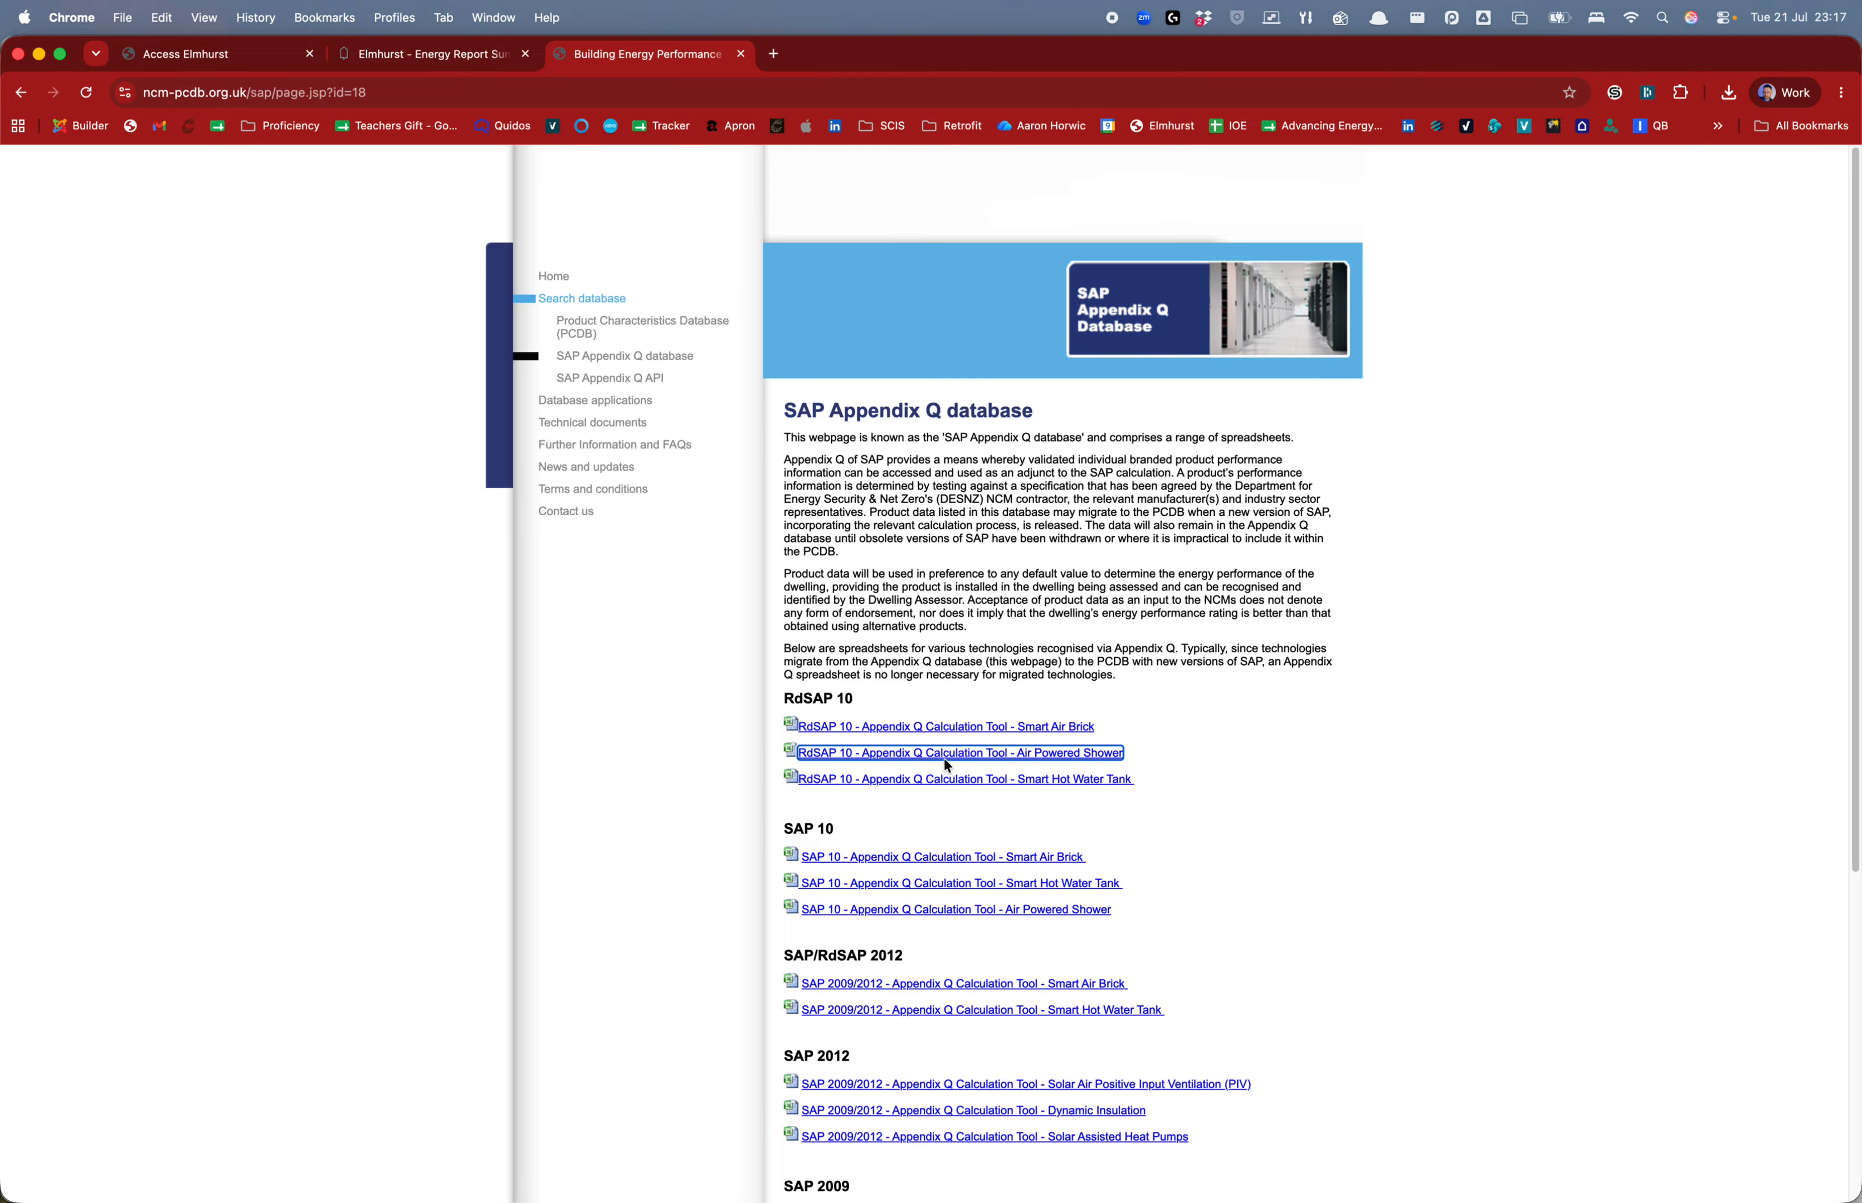
Download the 'RdSAP 10 - Appendix Q Calculation Tool - Air Powered Shower' .xlsx from the SAP Appendix Q page
left_click(898, 755)
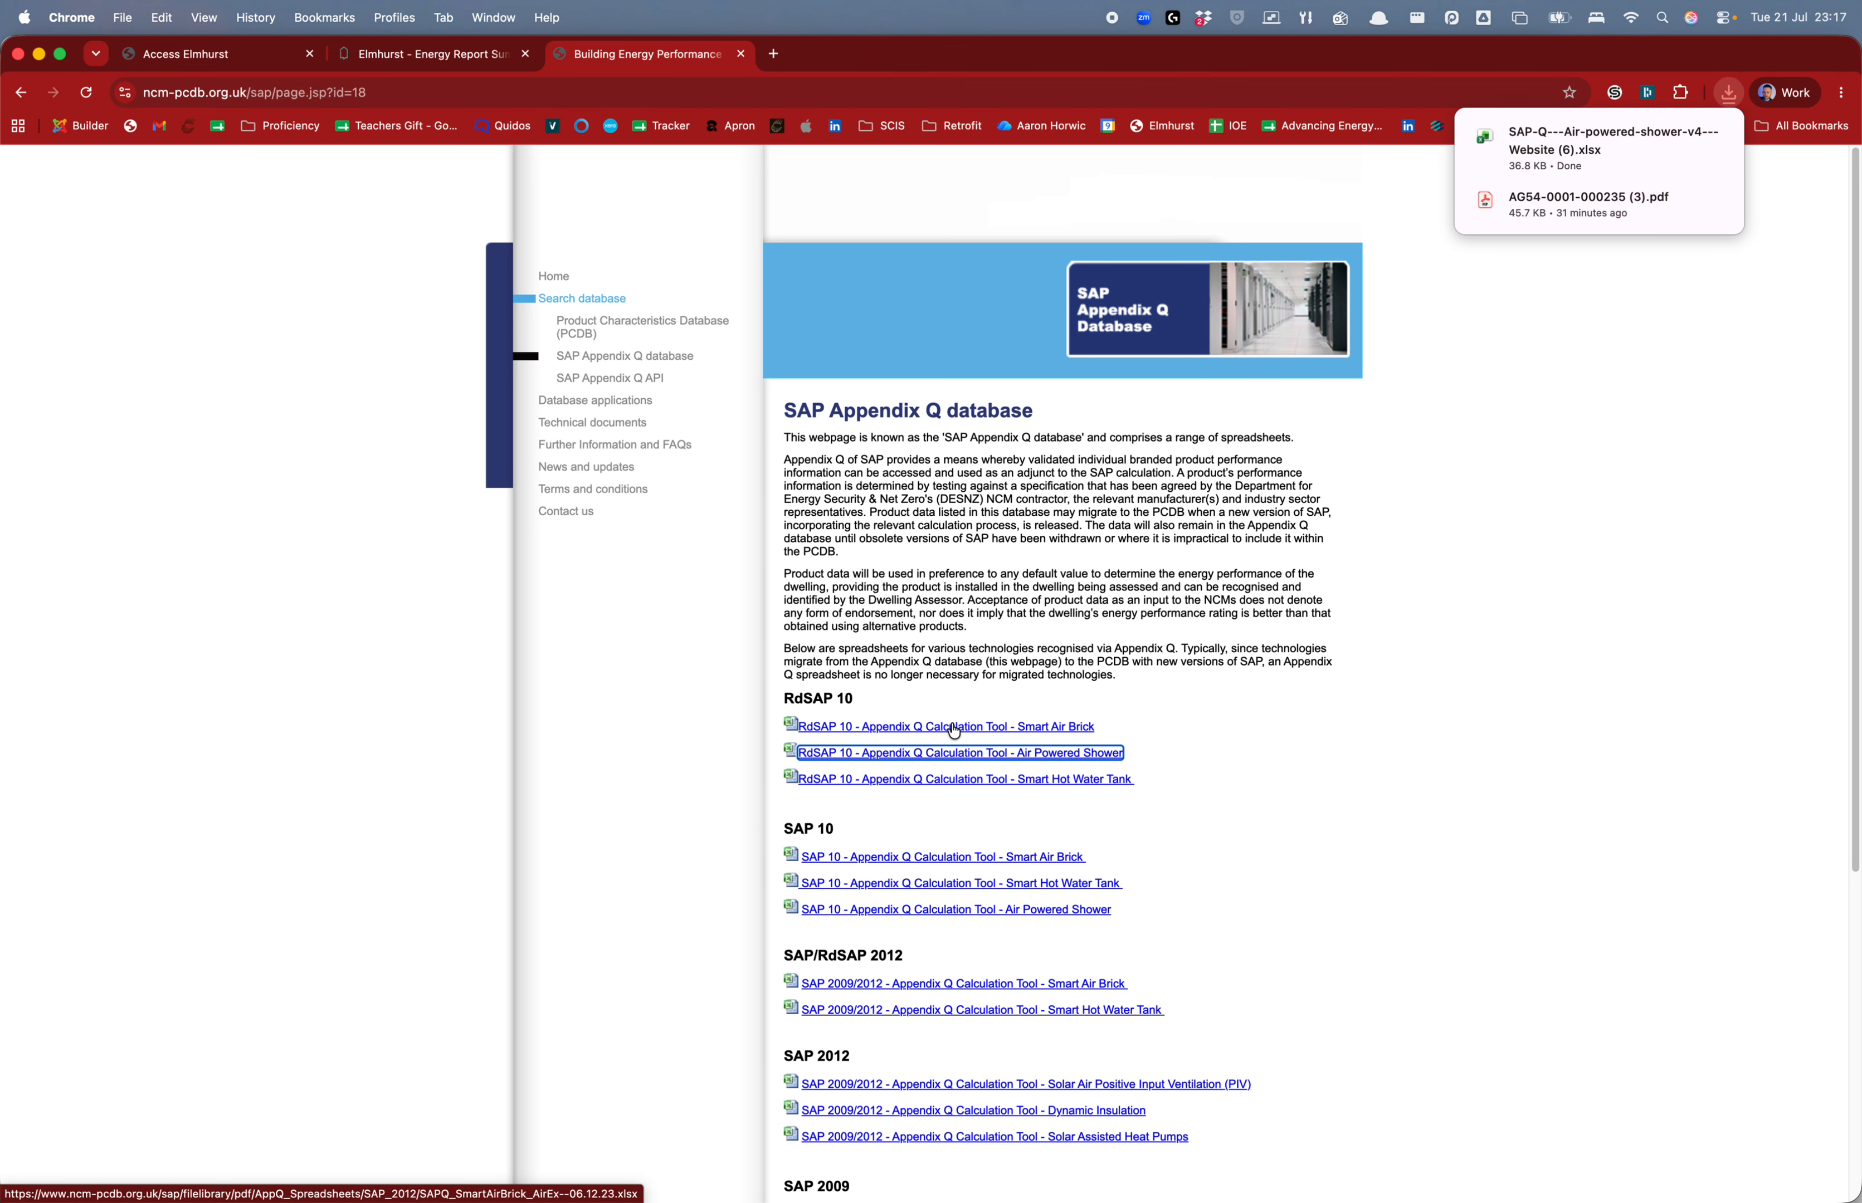
key("ctrl+Up")
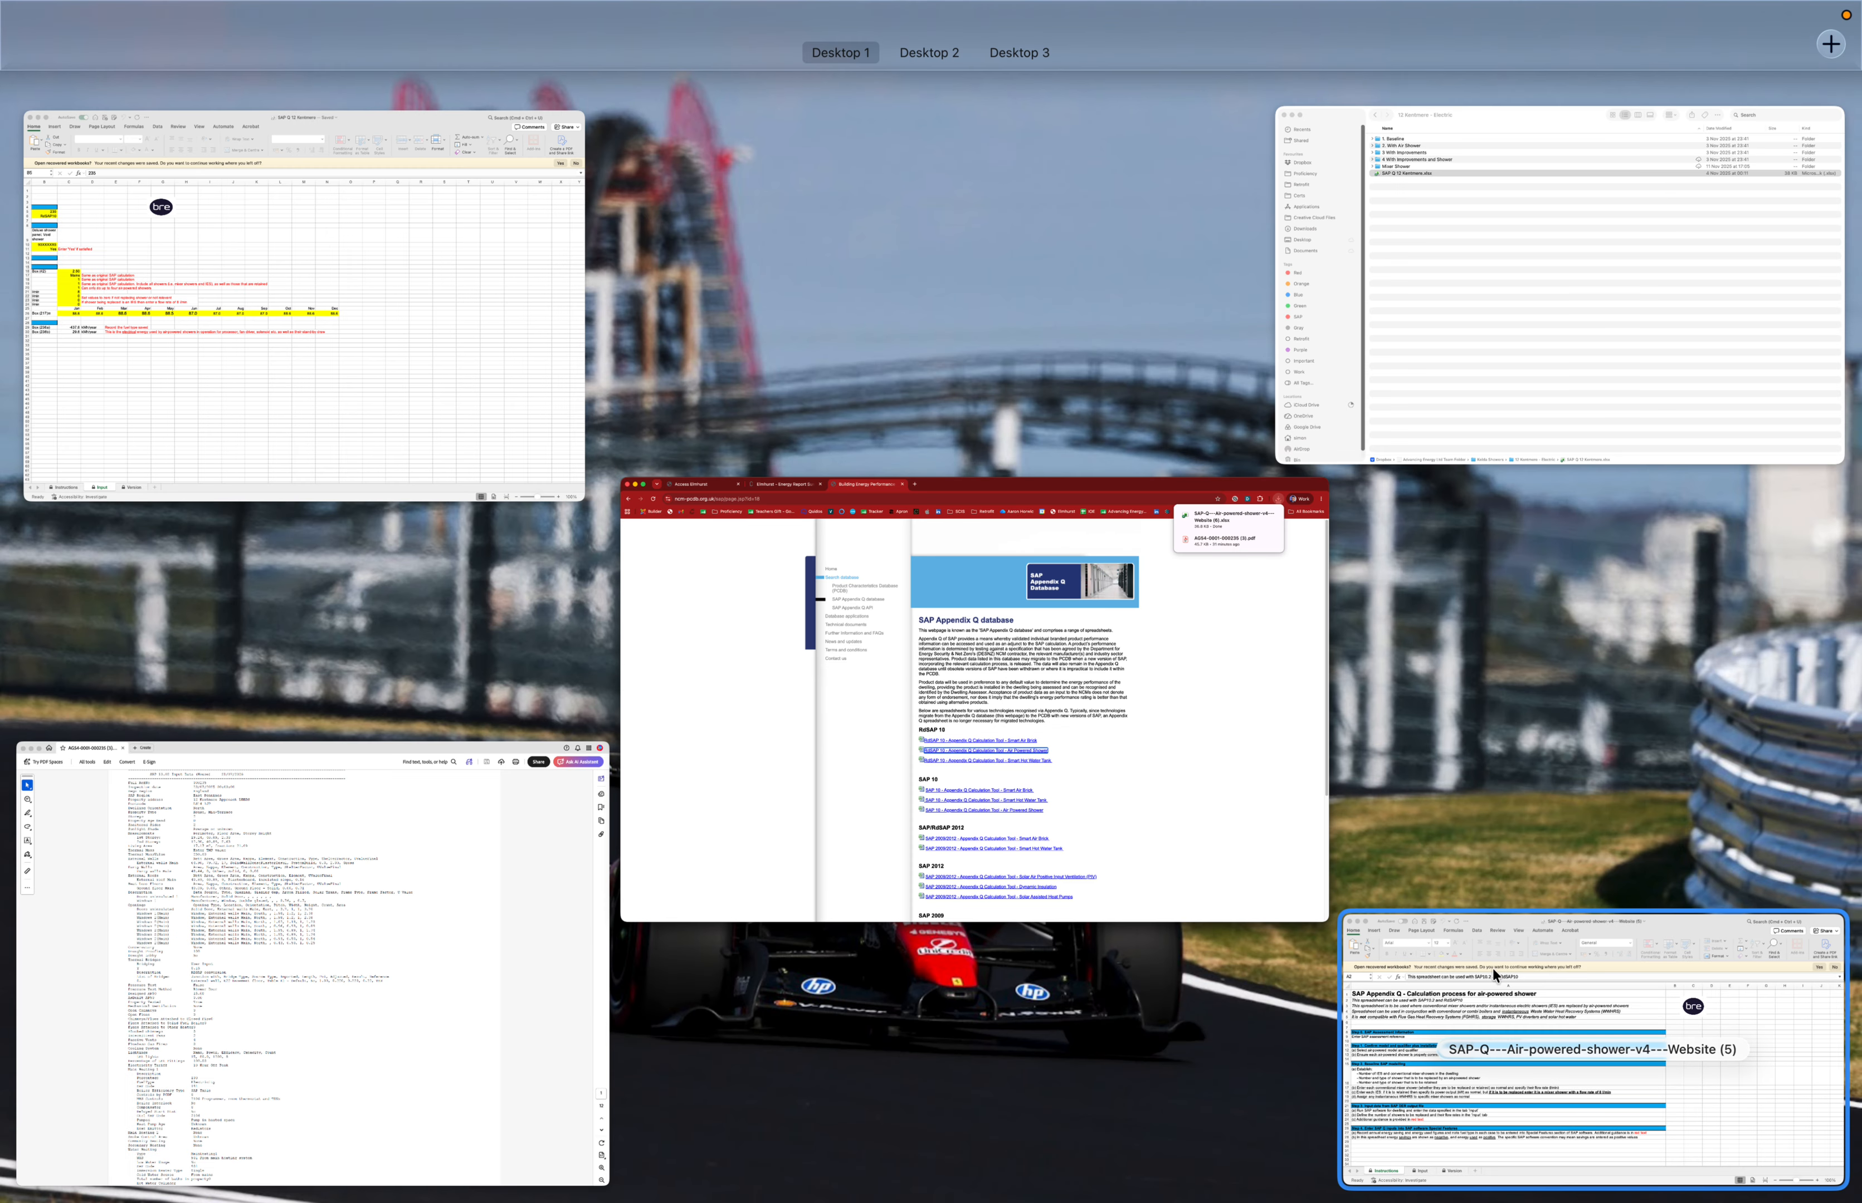
Bring the shower workbook forward, reposition and enlarge its window, and show the Input sheet
left_click(1489, 983)
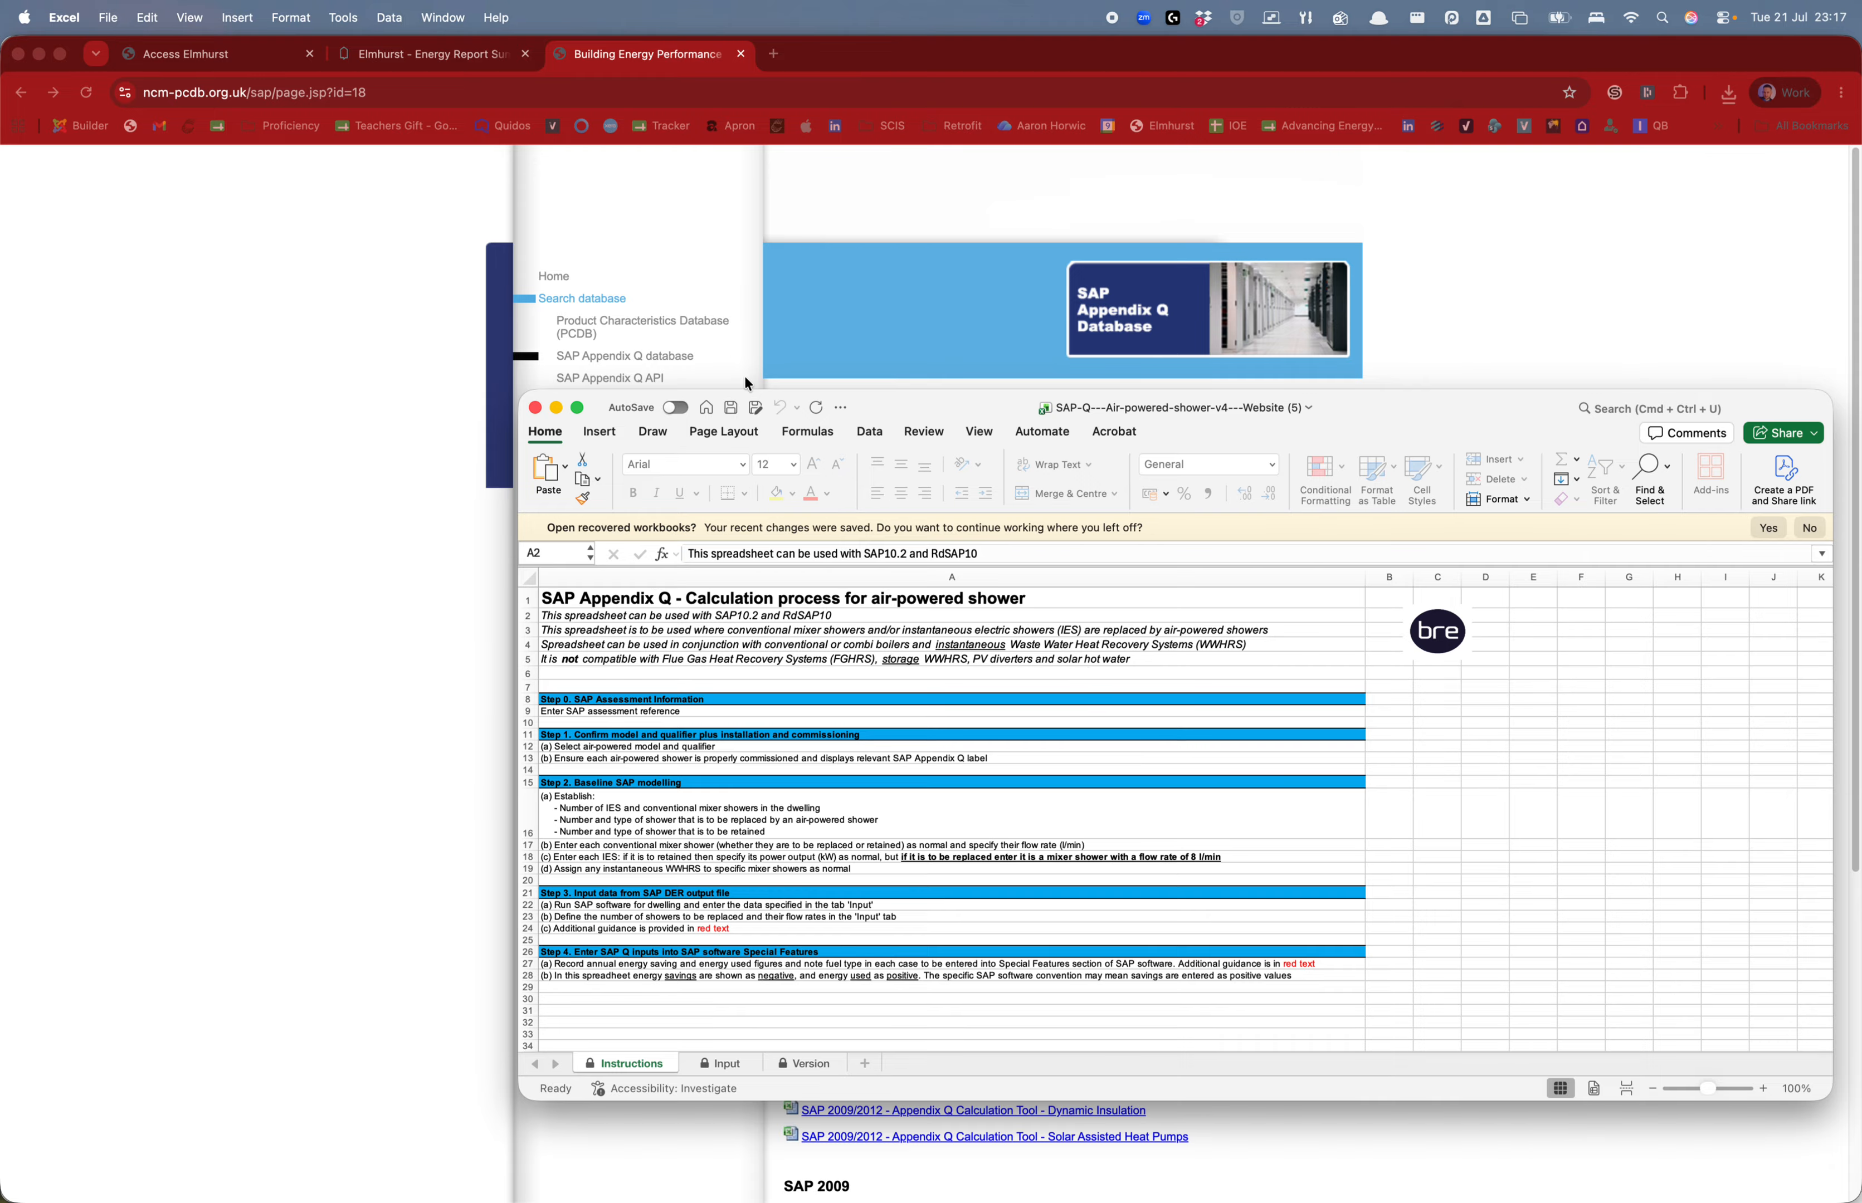
left_click_drag(852, 405, 541, 208)
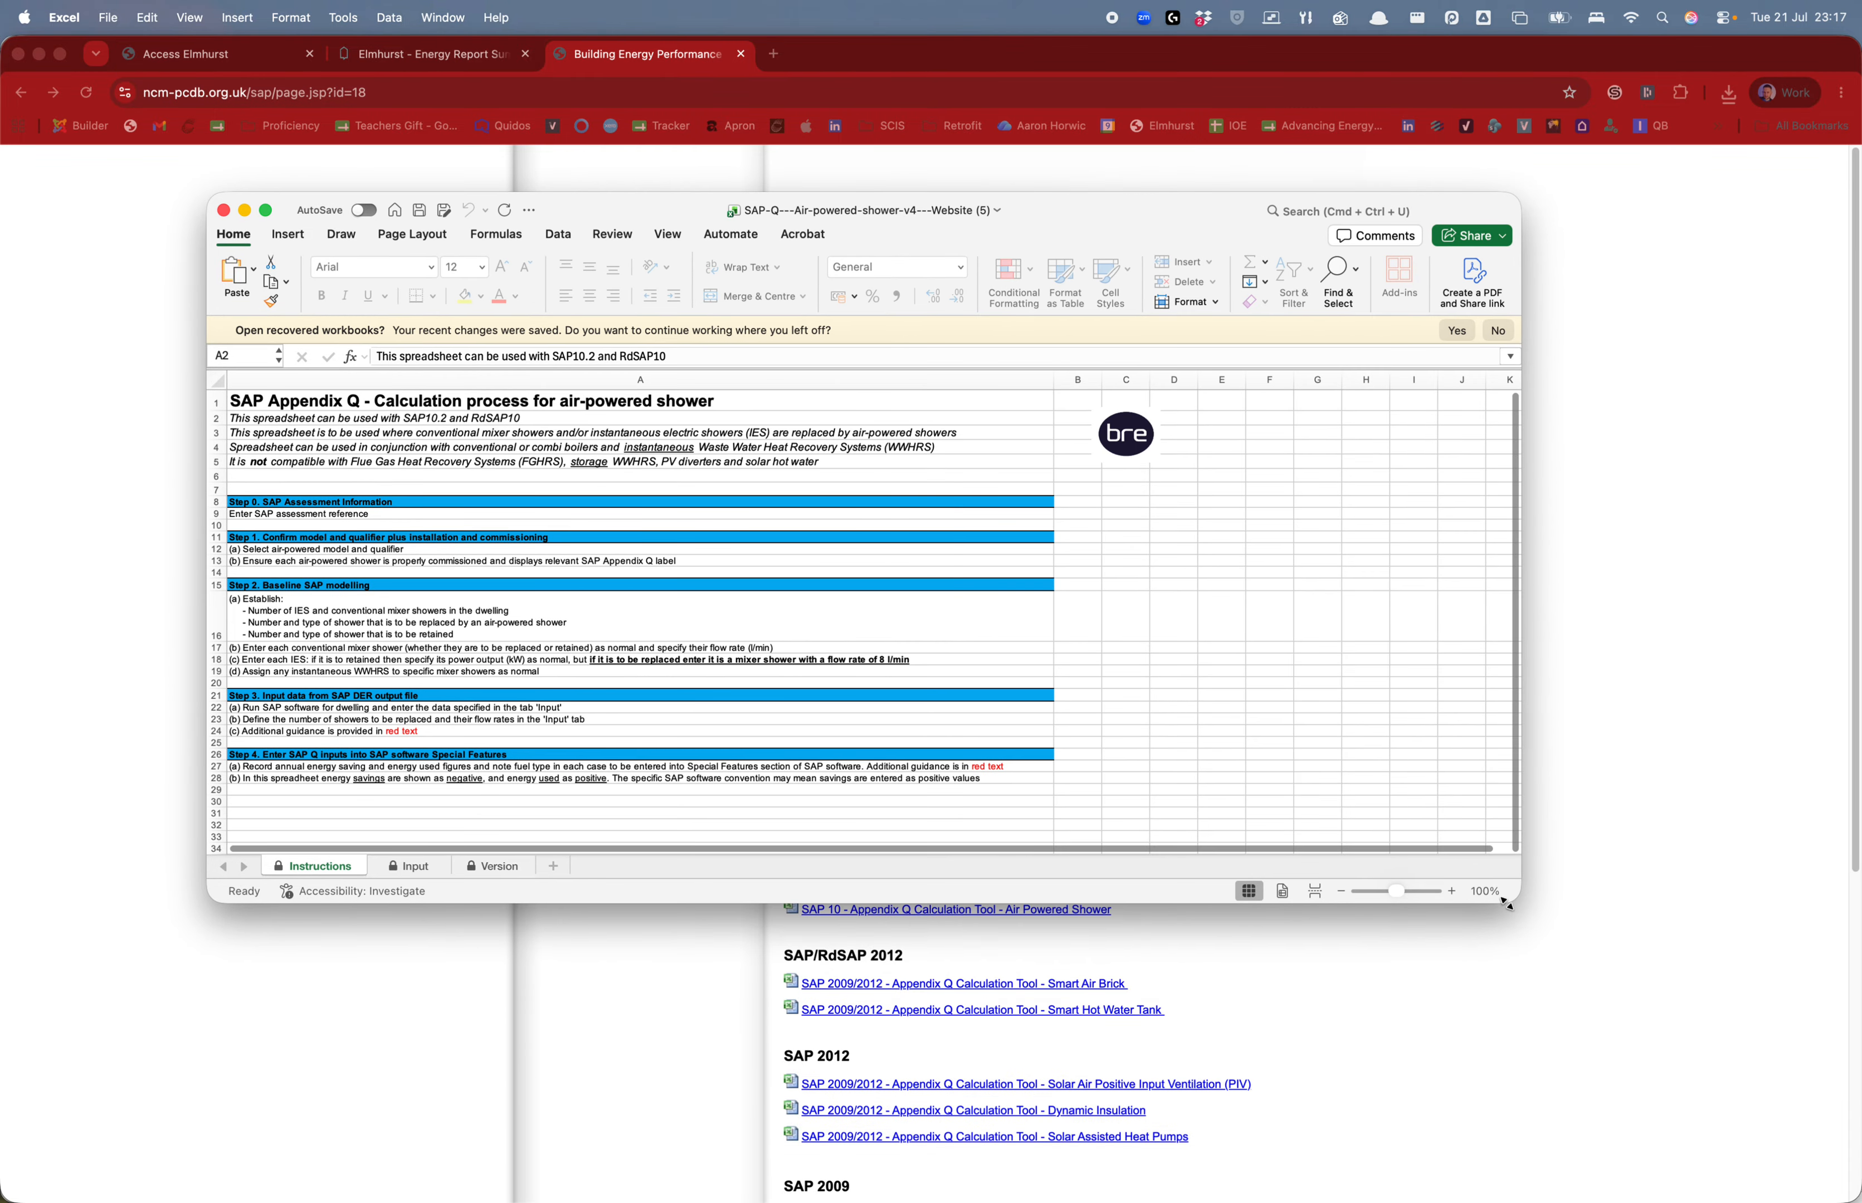
left_click_drag(1506, 903, 1612, 977)
left_click(408, 942)
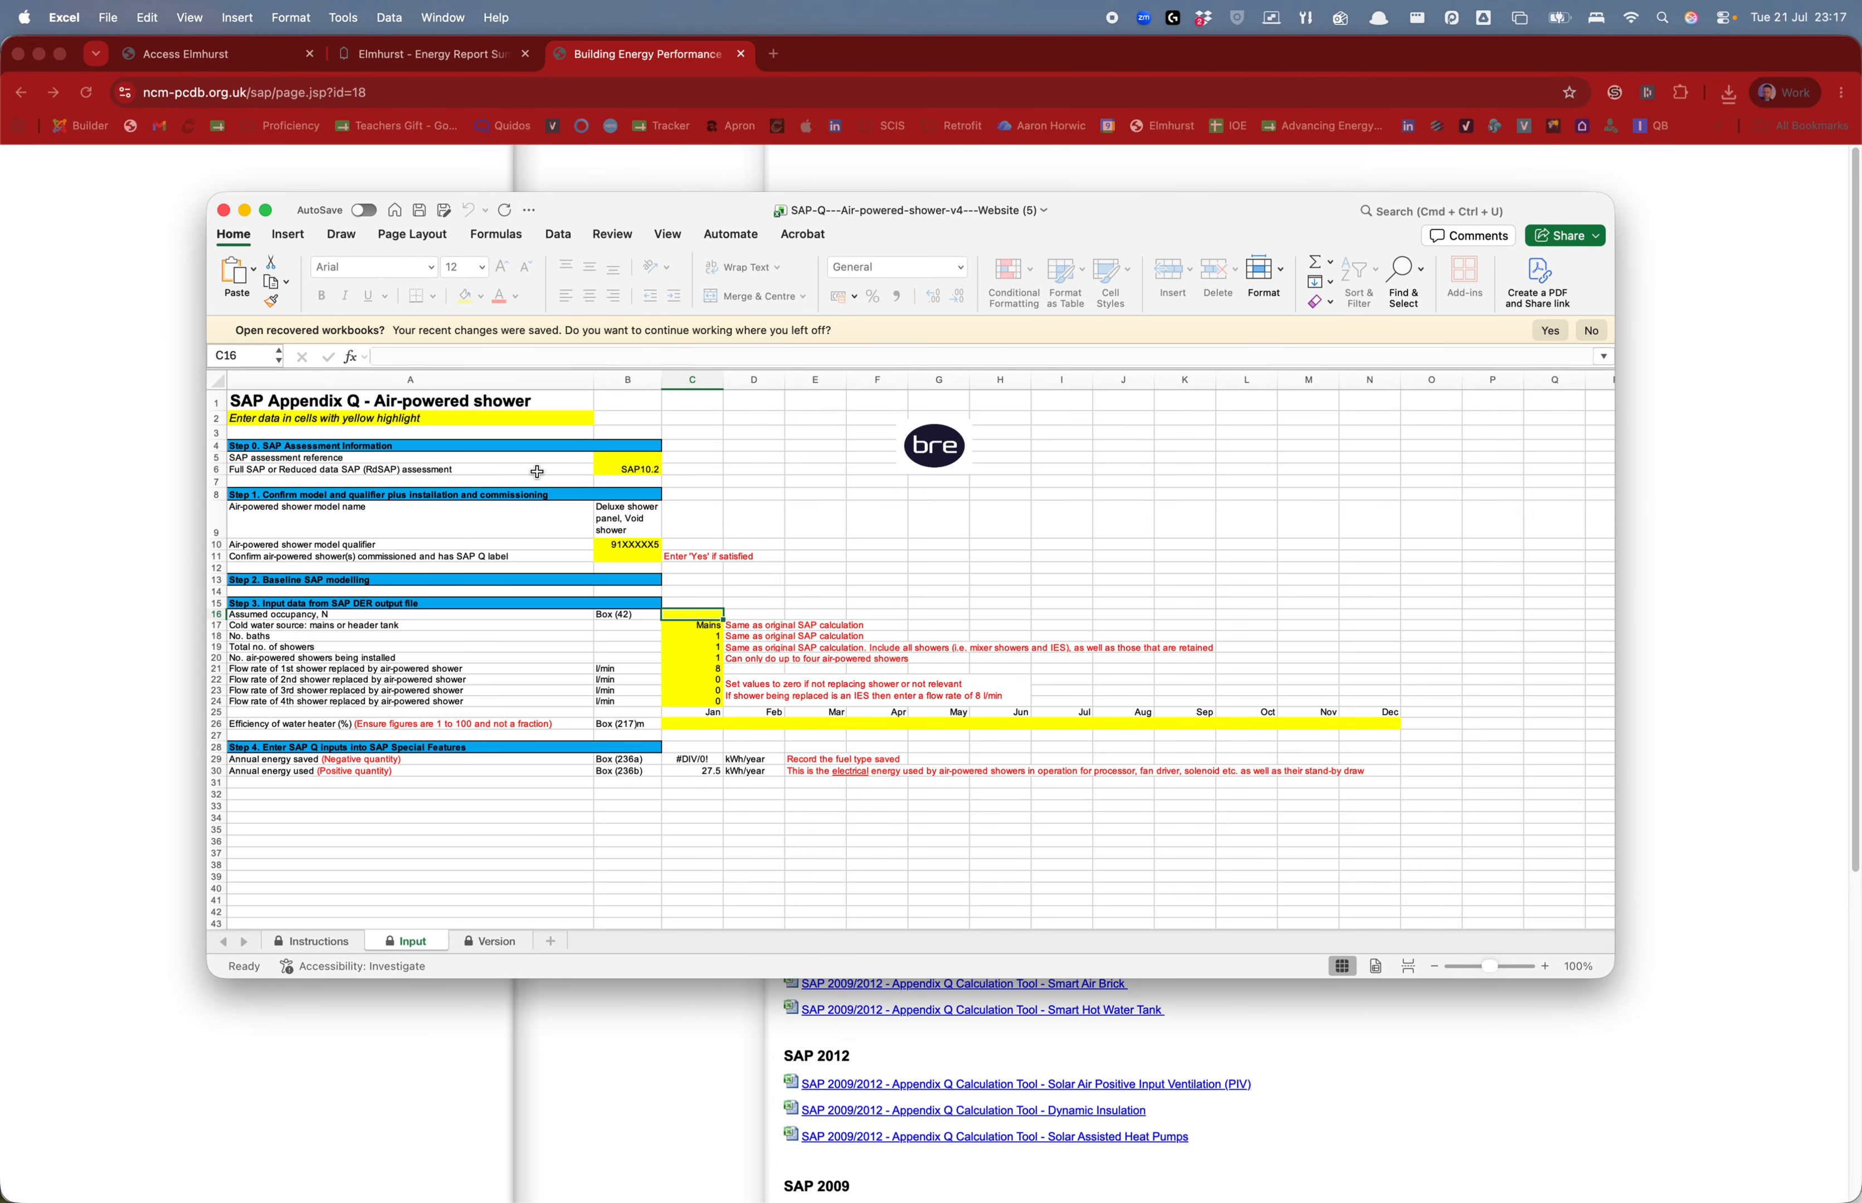
Zoom in on the Input sheet and set assessment type B6 to RdSAP10
left_click(665, 234)
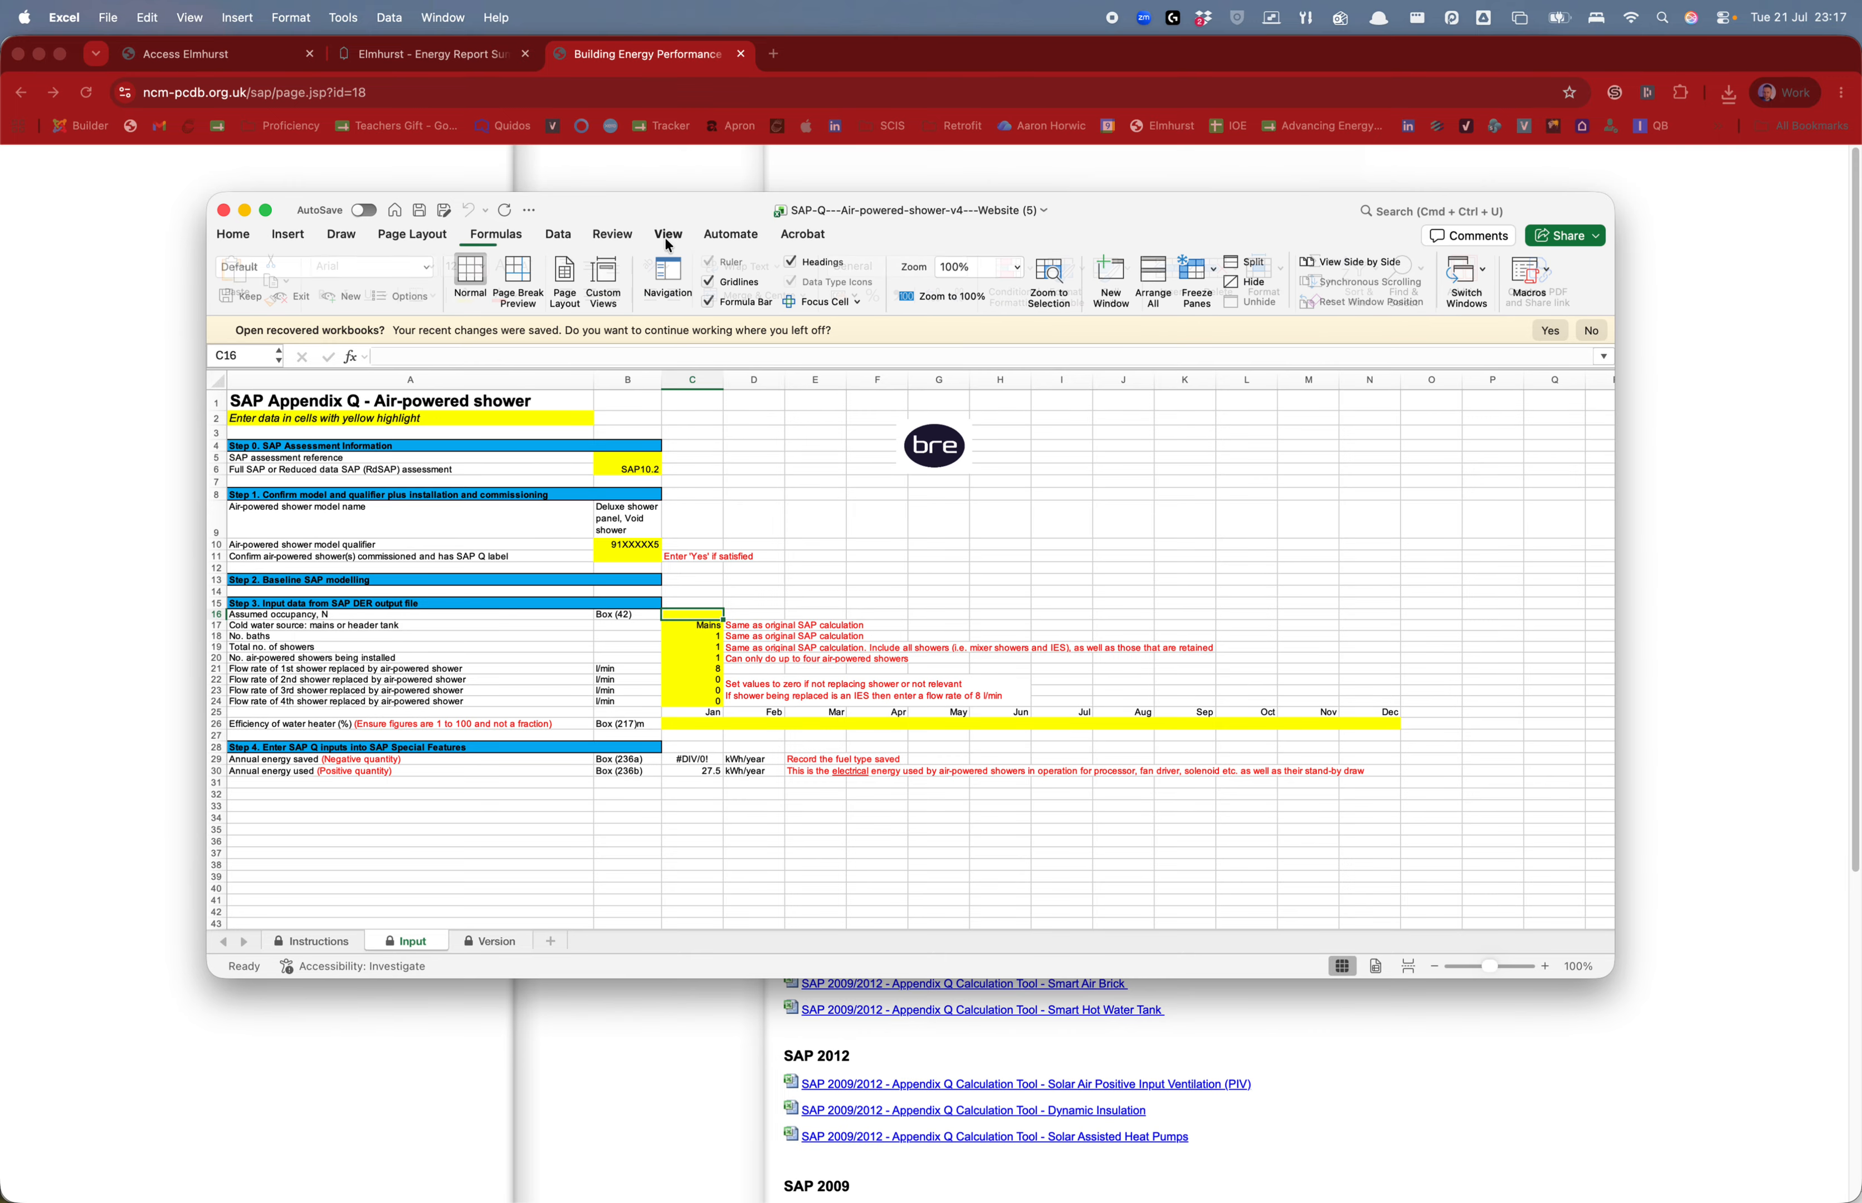
left_click(1504, 969)
left_click_drag(1504, 968, 1498, 964)
left_click(824, 451)
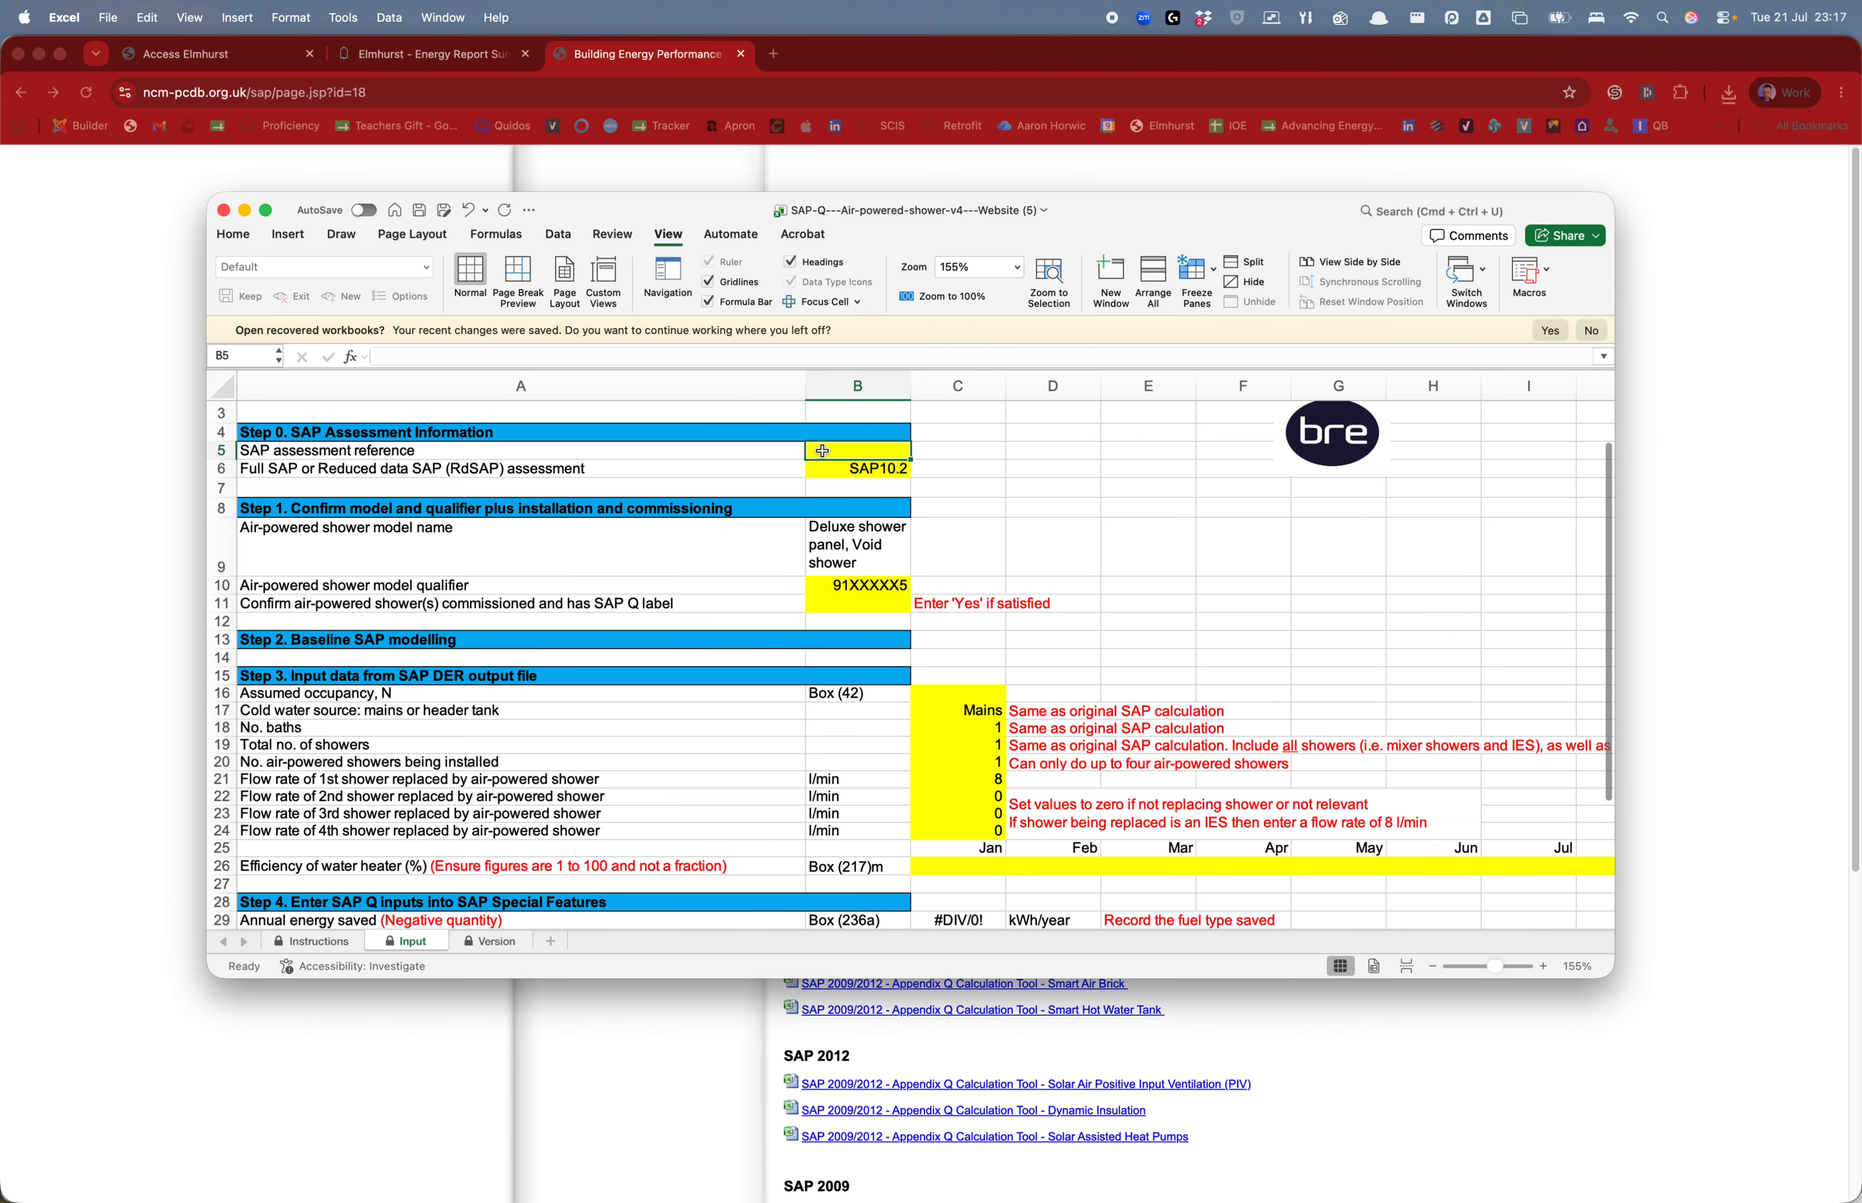
left_click(890, 473)
left_click(920, 471)
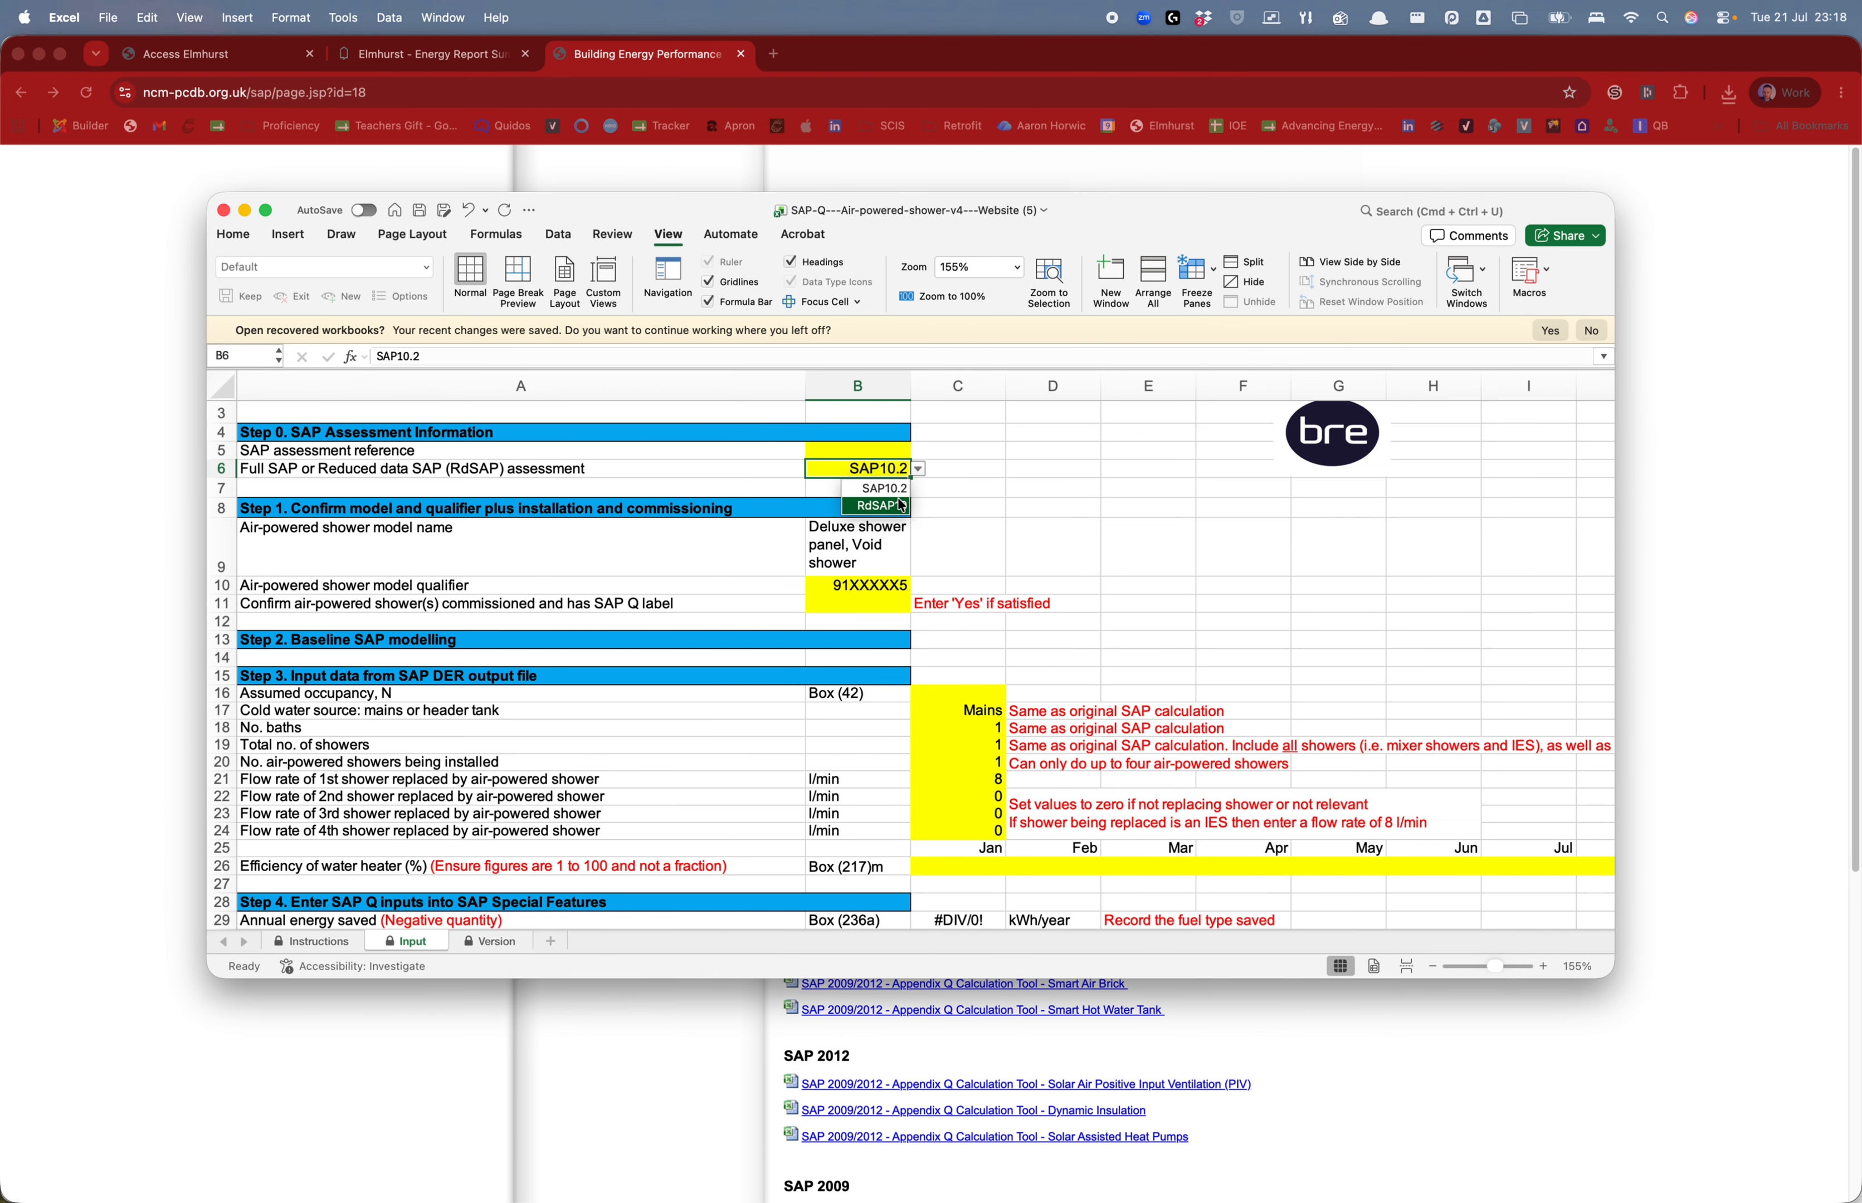
left_click(882, 507)
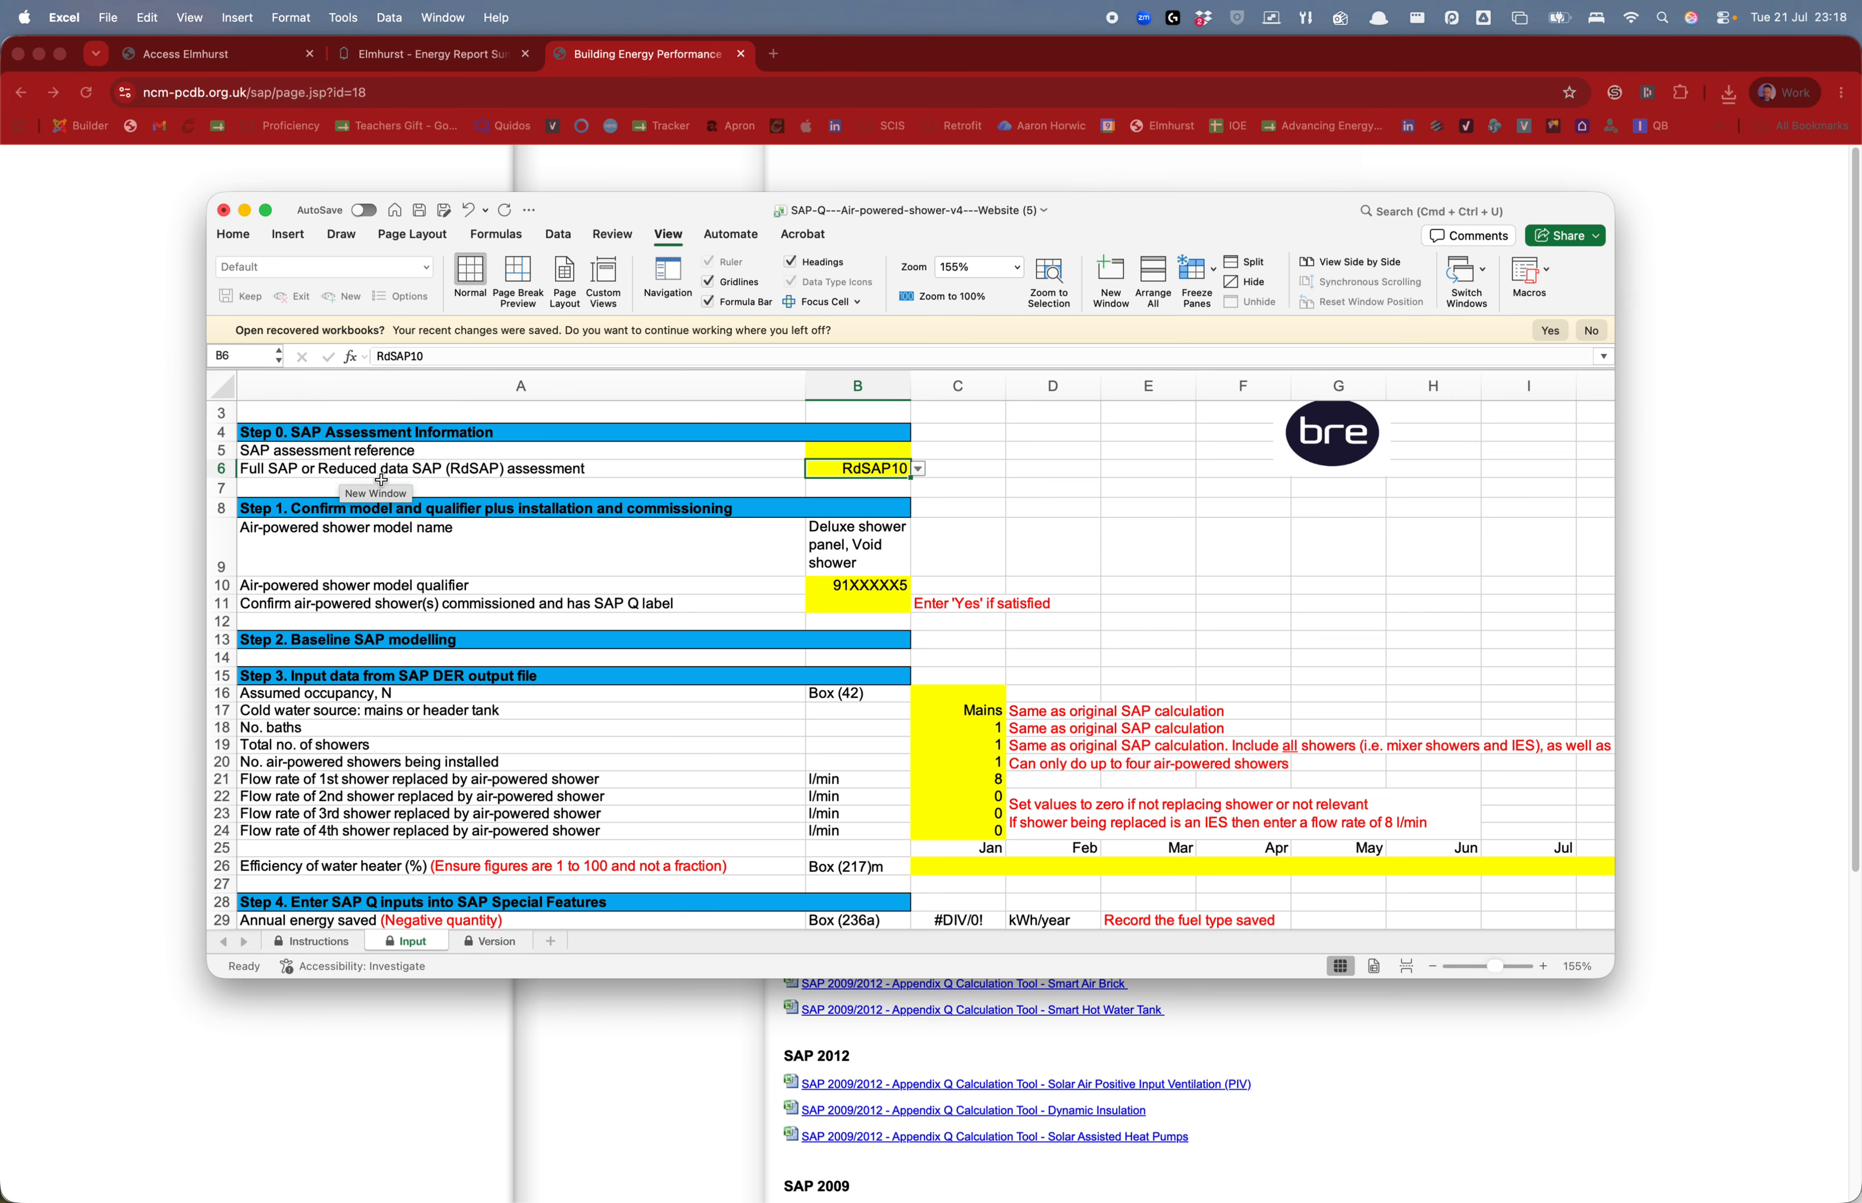
Keep qualifier 91XXXXX5 in B10 and enter YES for commissioning in B11
left_click(838, 445)
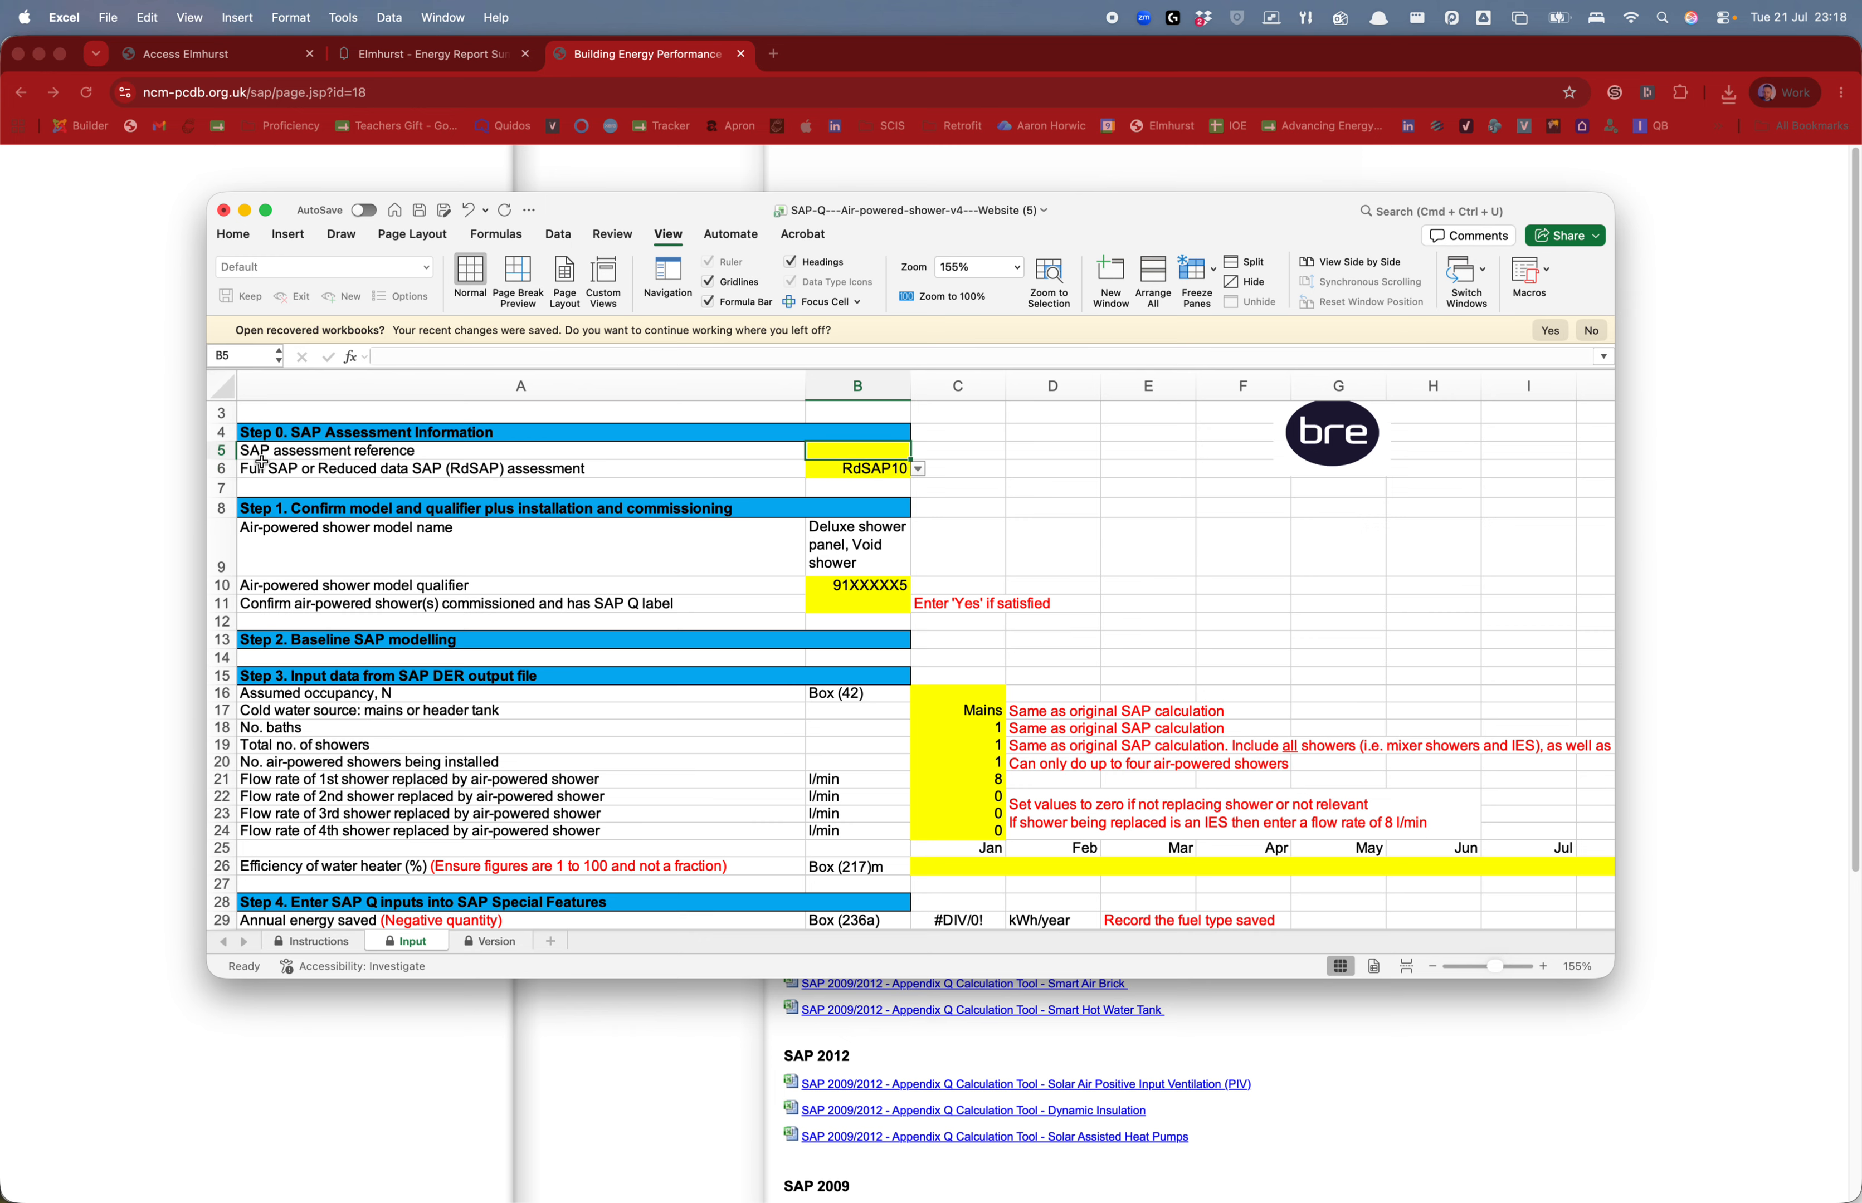
left_click(881, 580)
left_click(919, 586)
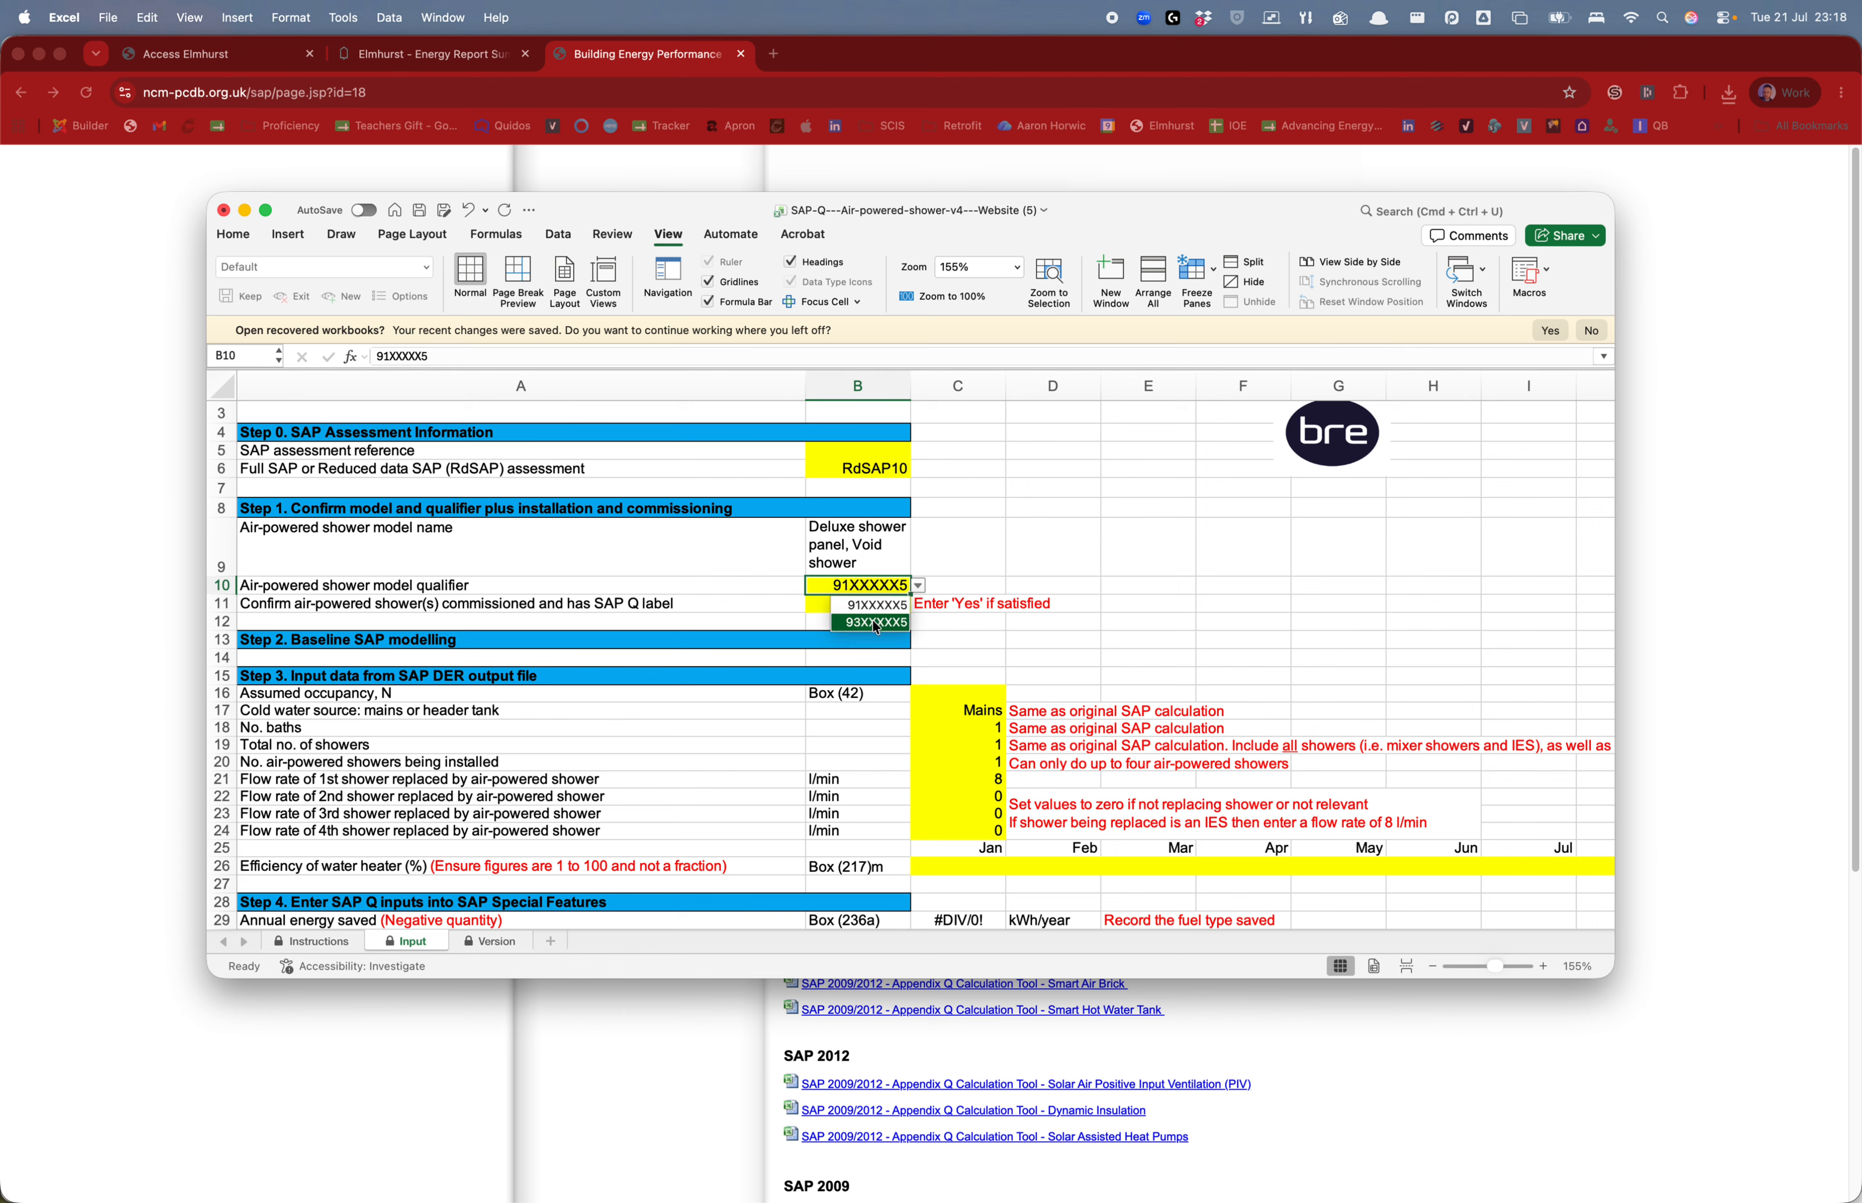
left_click(869, 611)
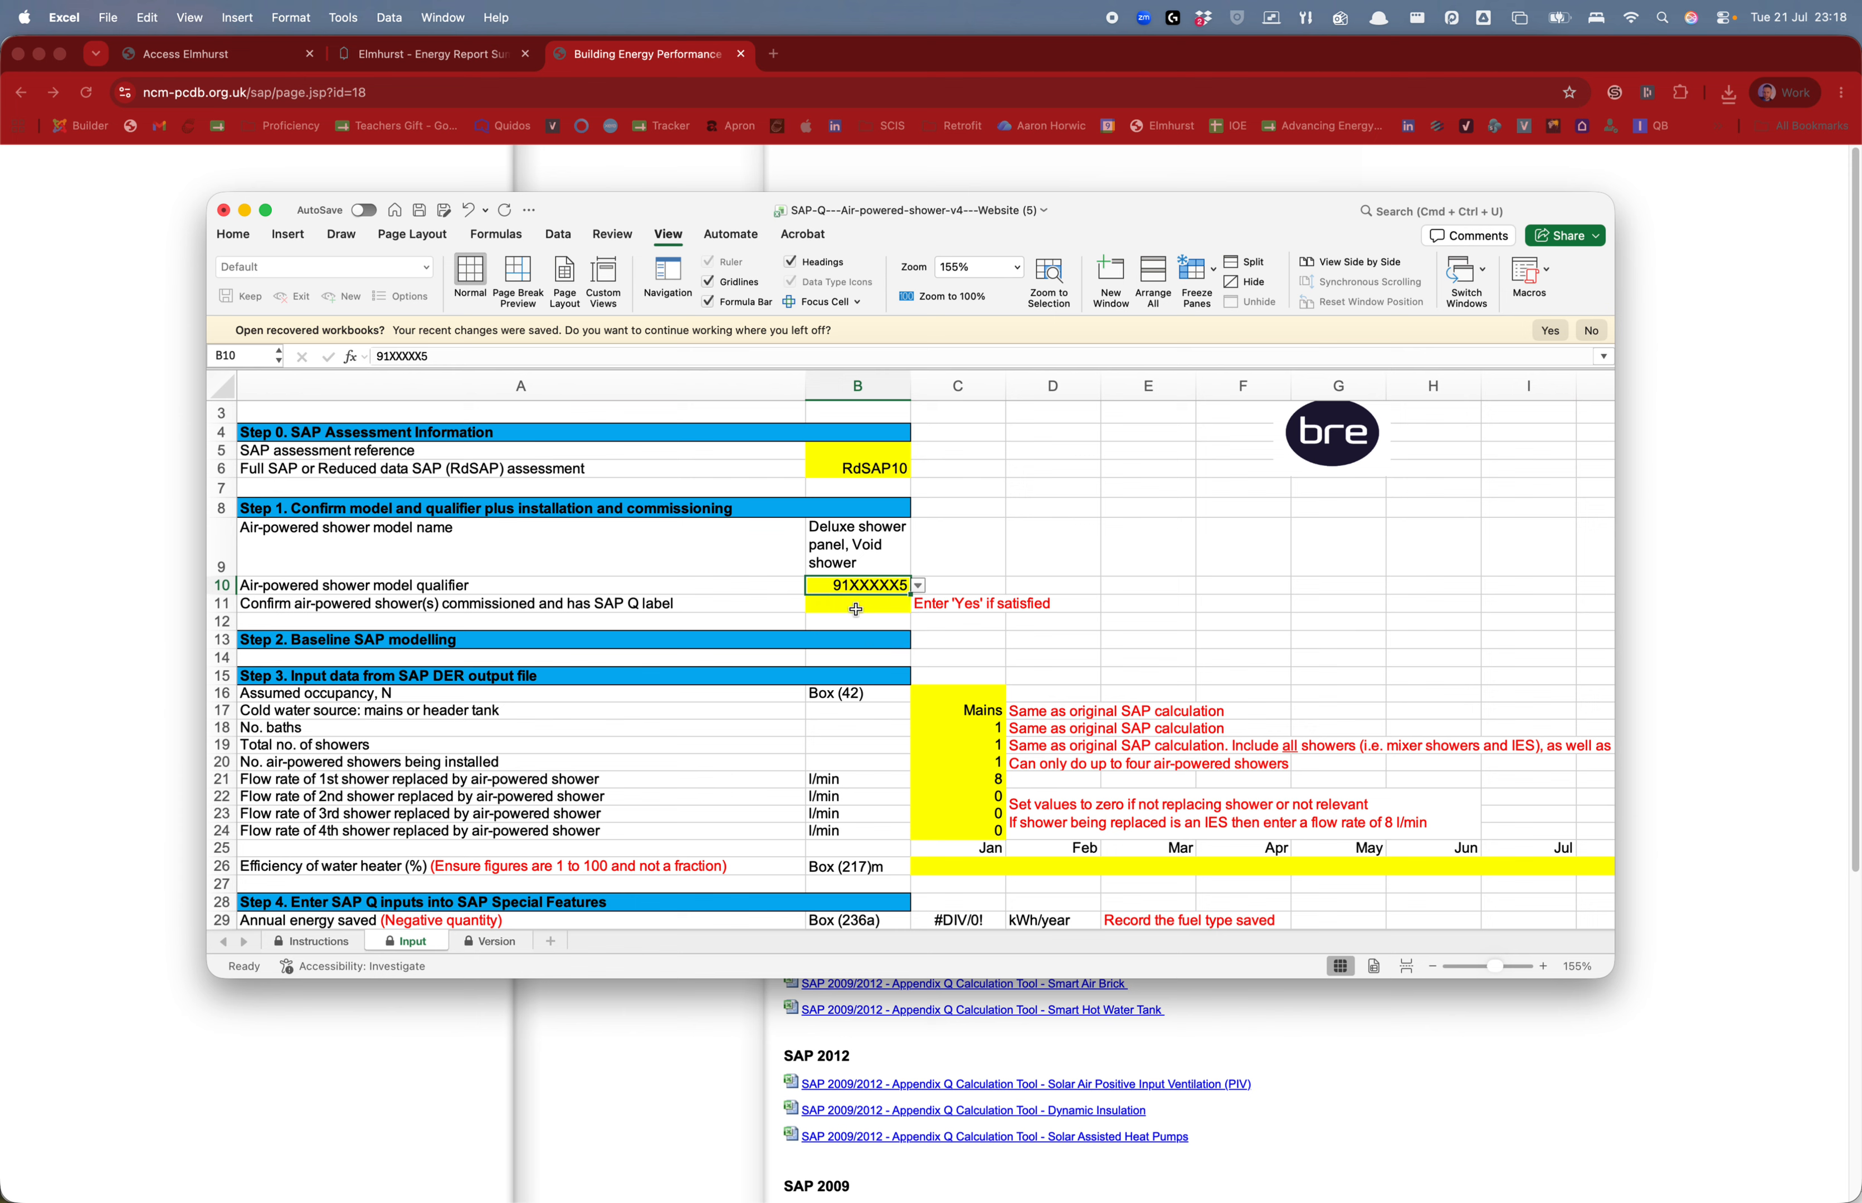
left_click(857, 606)
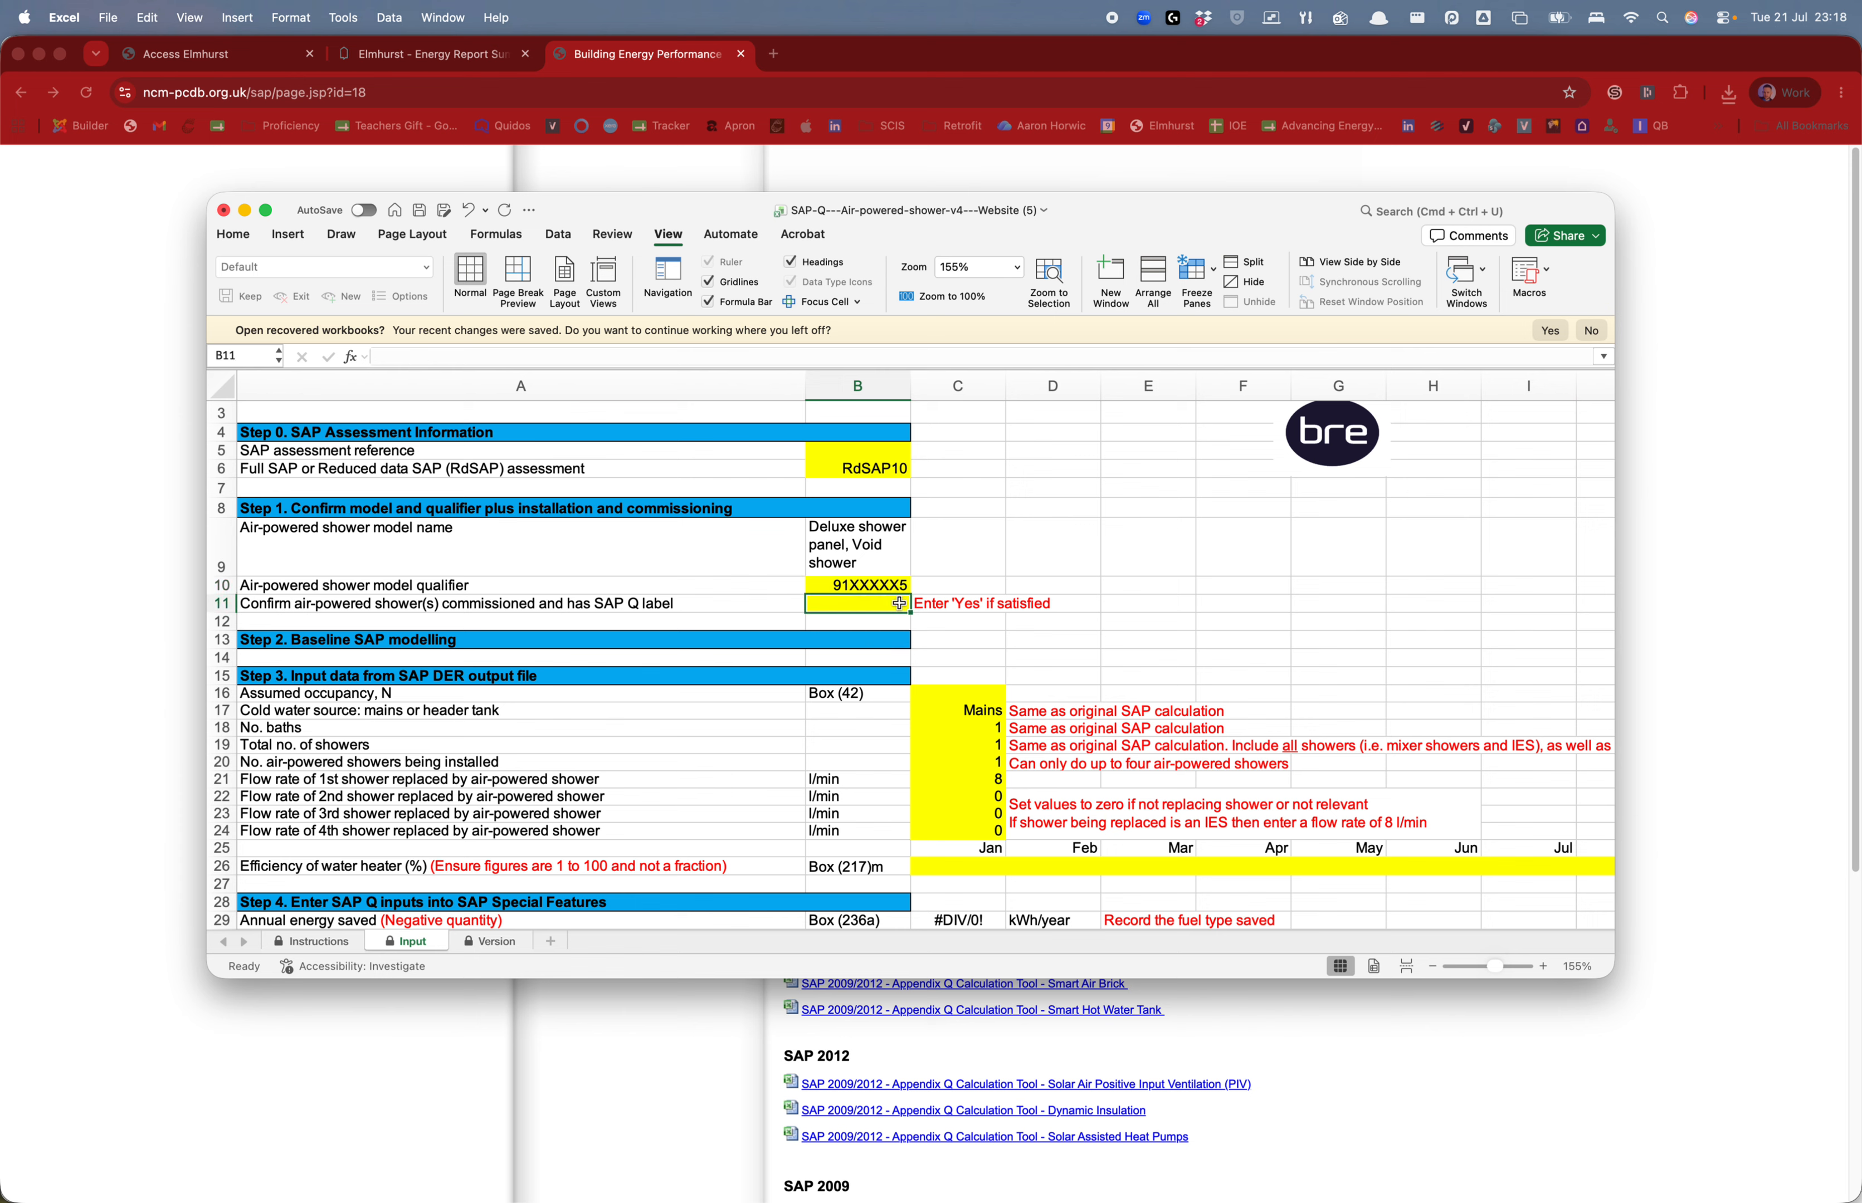
type("YES")
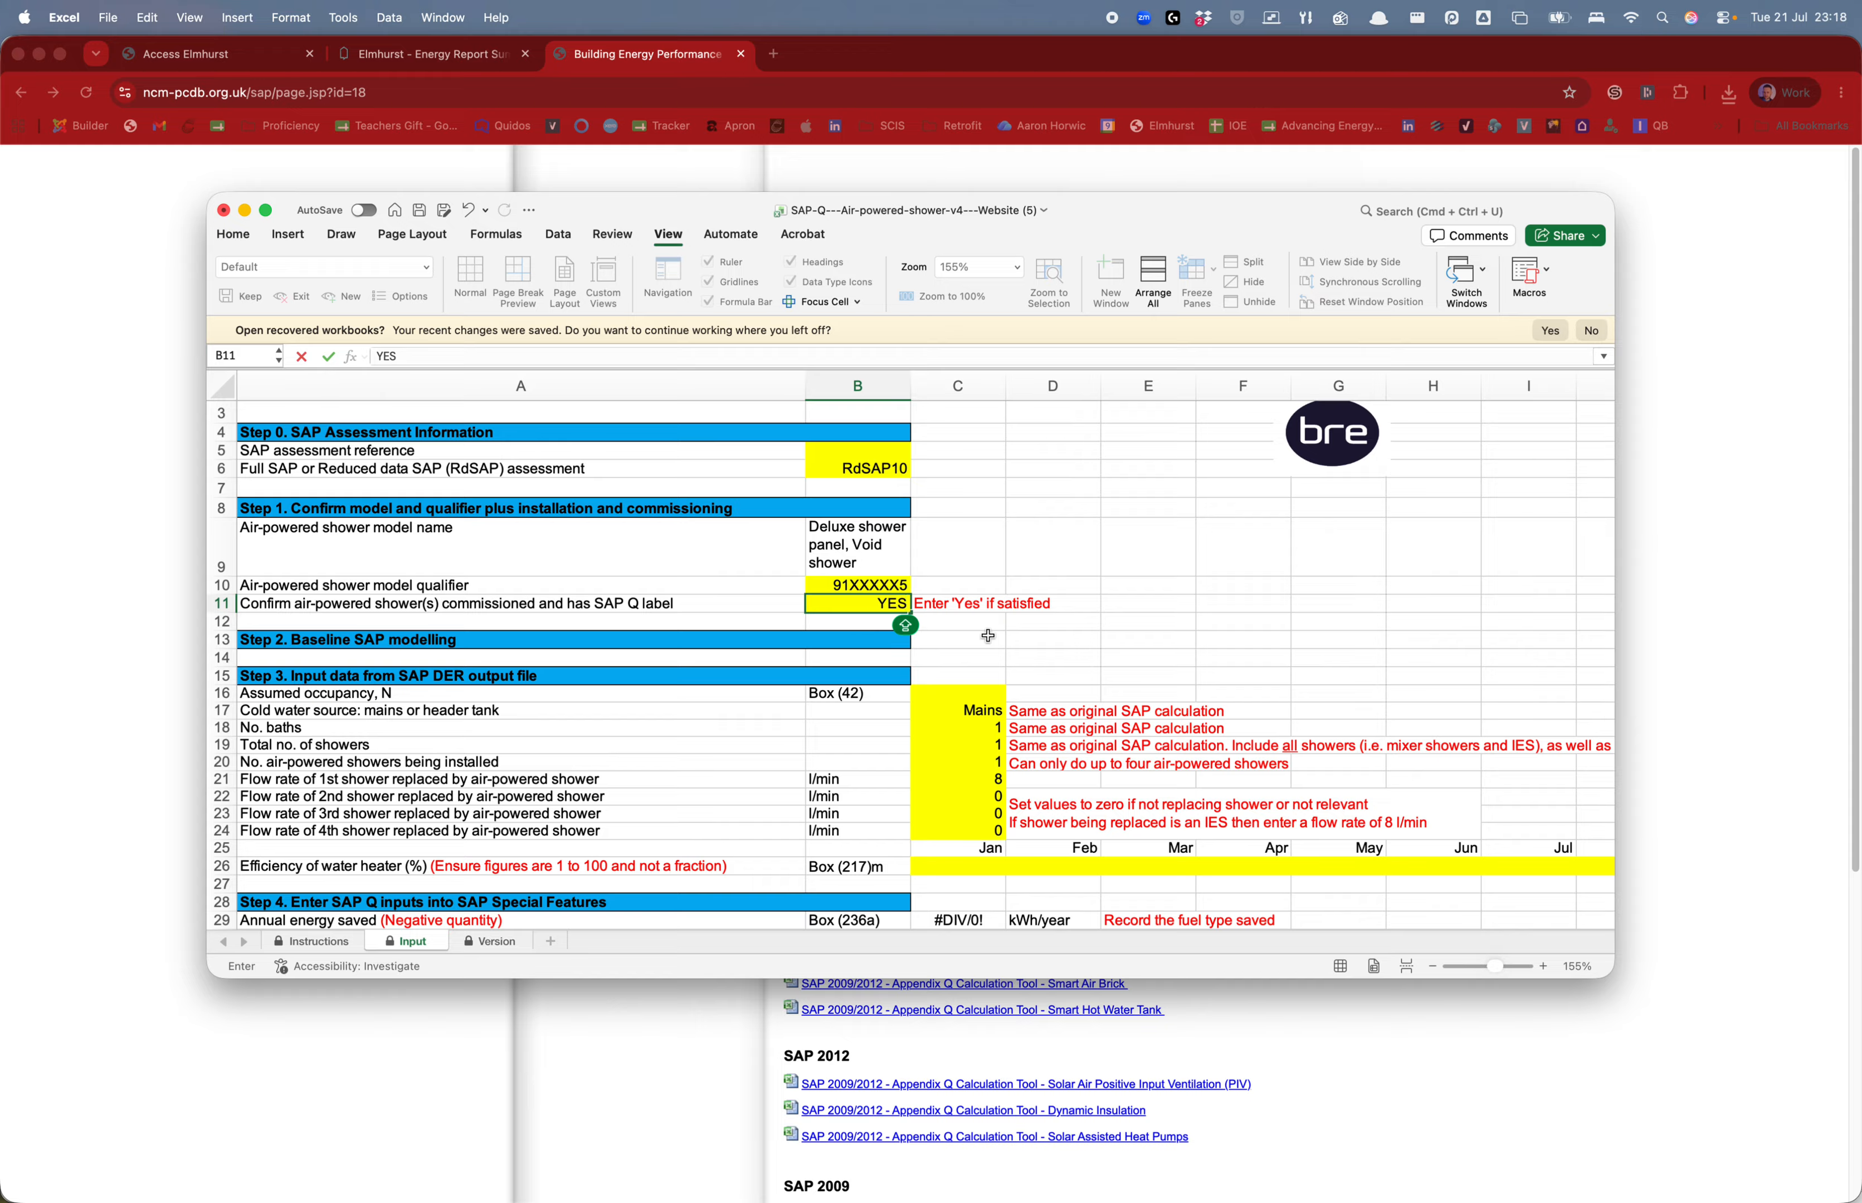
key("Return")
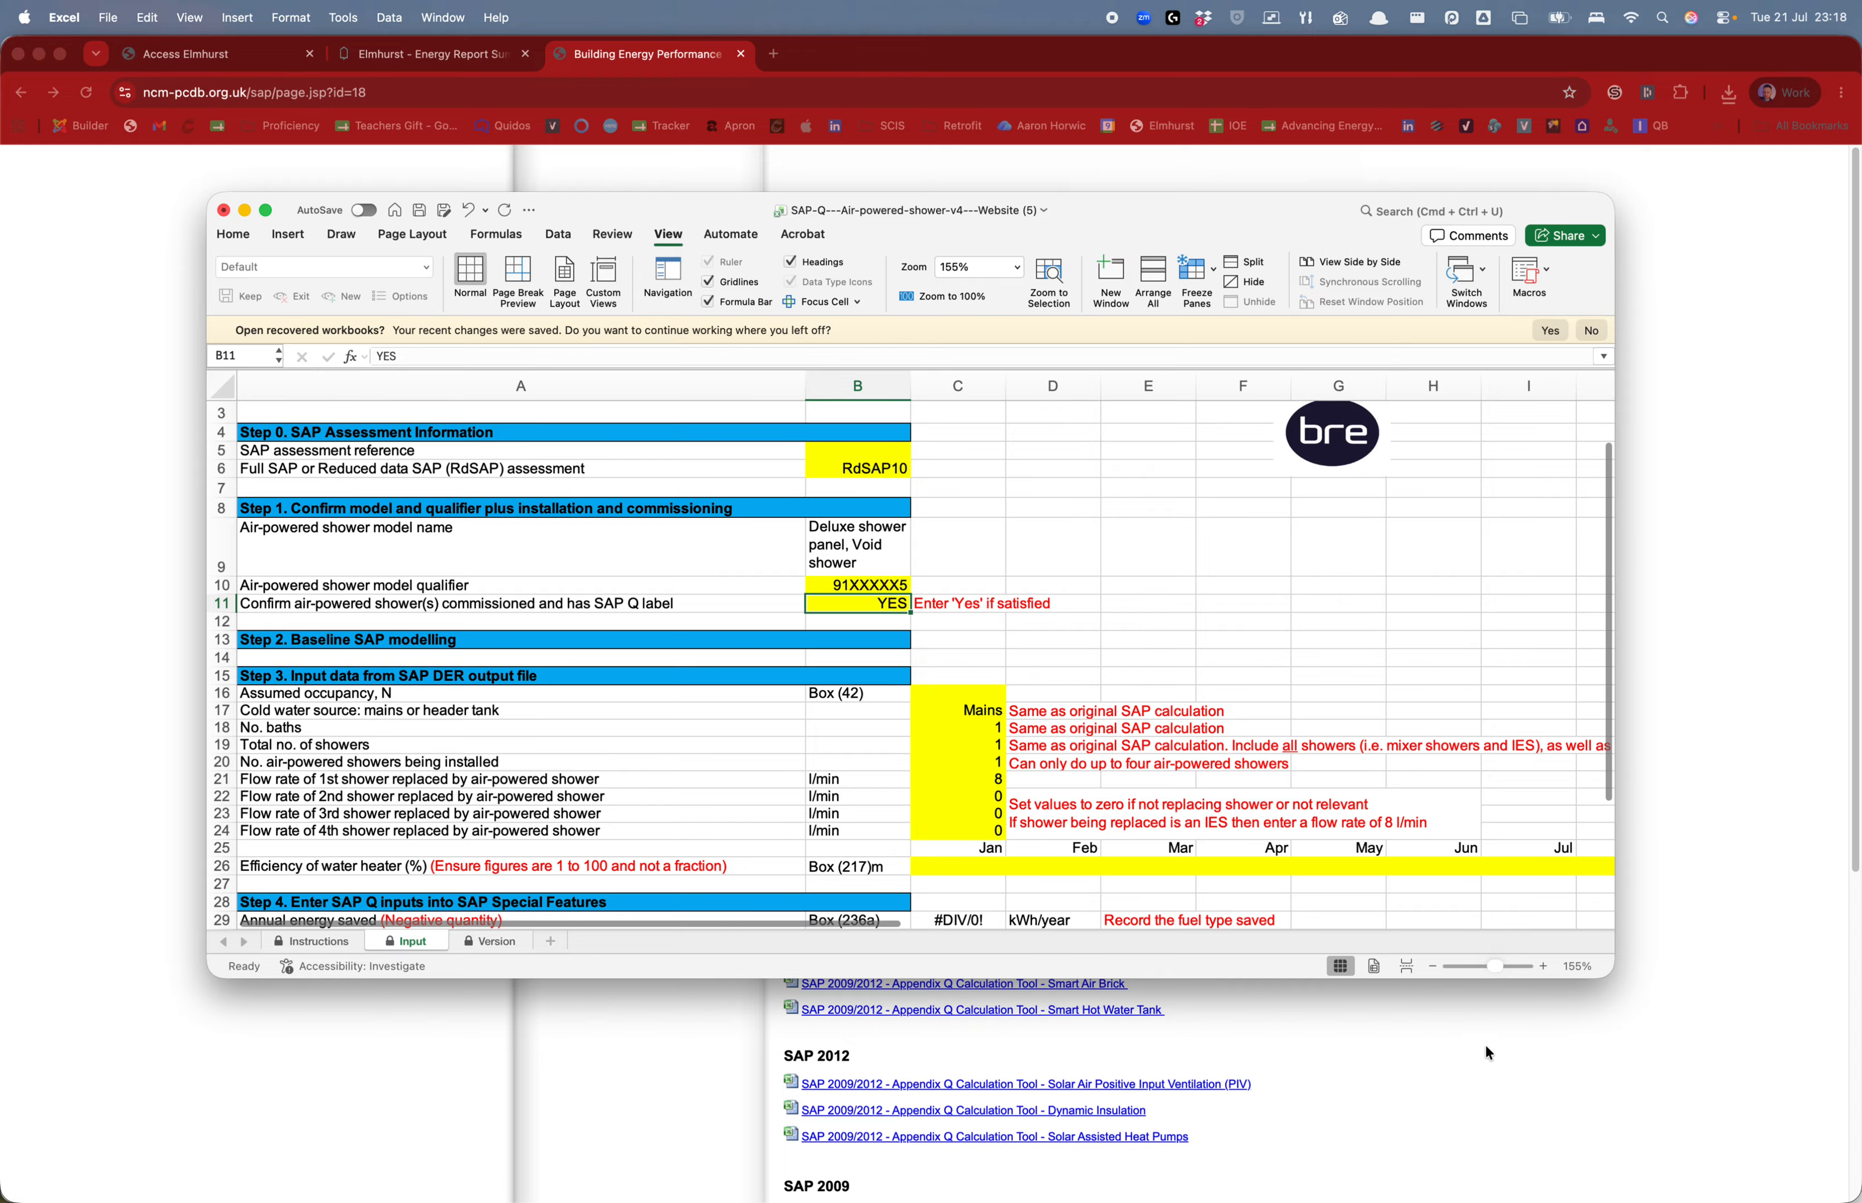
left_click_drag(1613, 978, 1702, 1115)
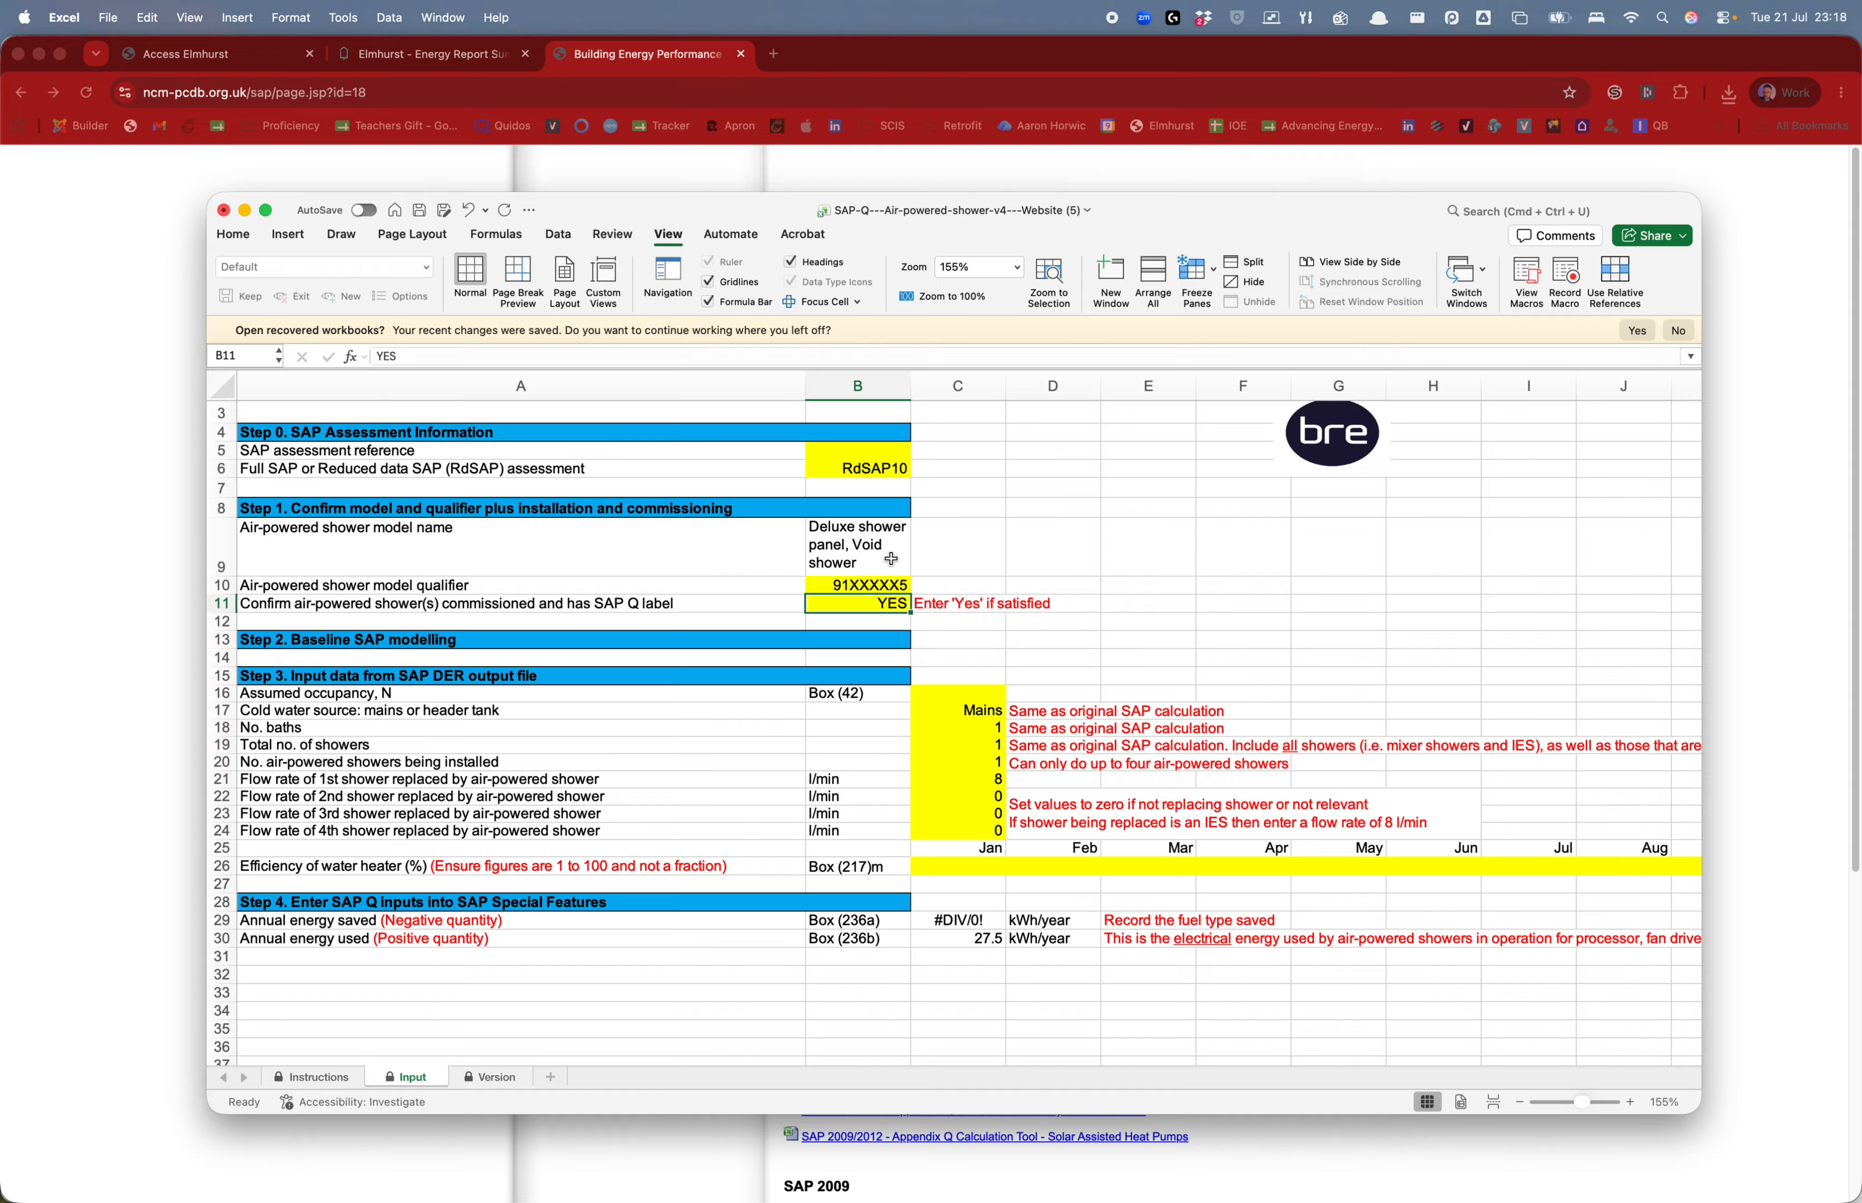
Switch Chrome to the Elmhurst Energy Report Summary tab
left_click(434, 62)
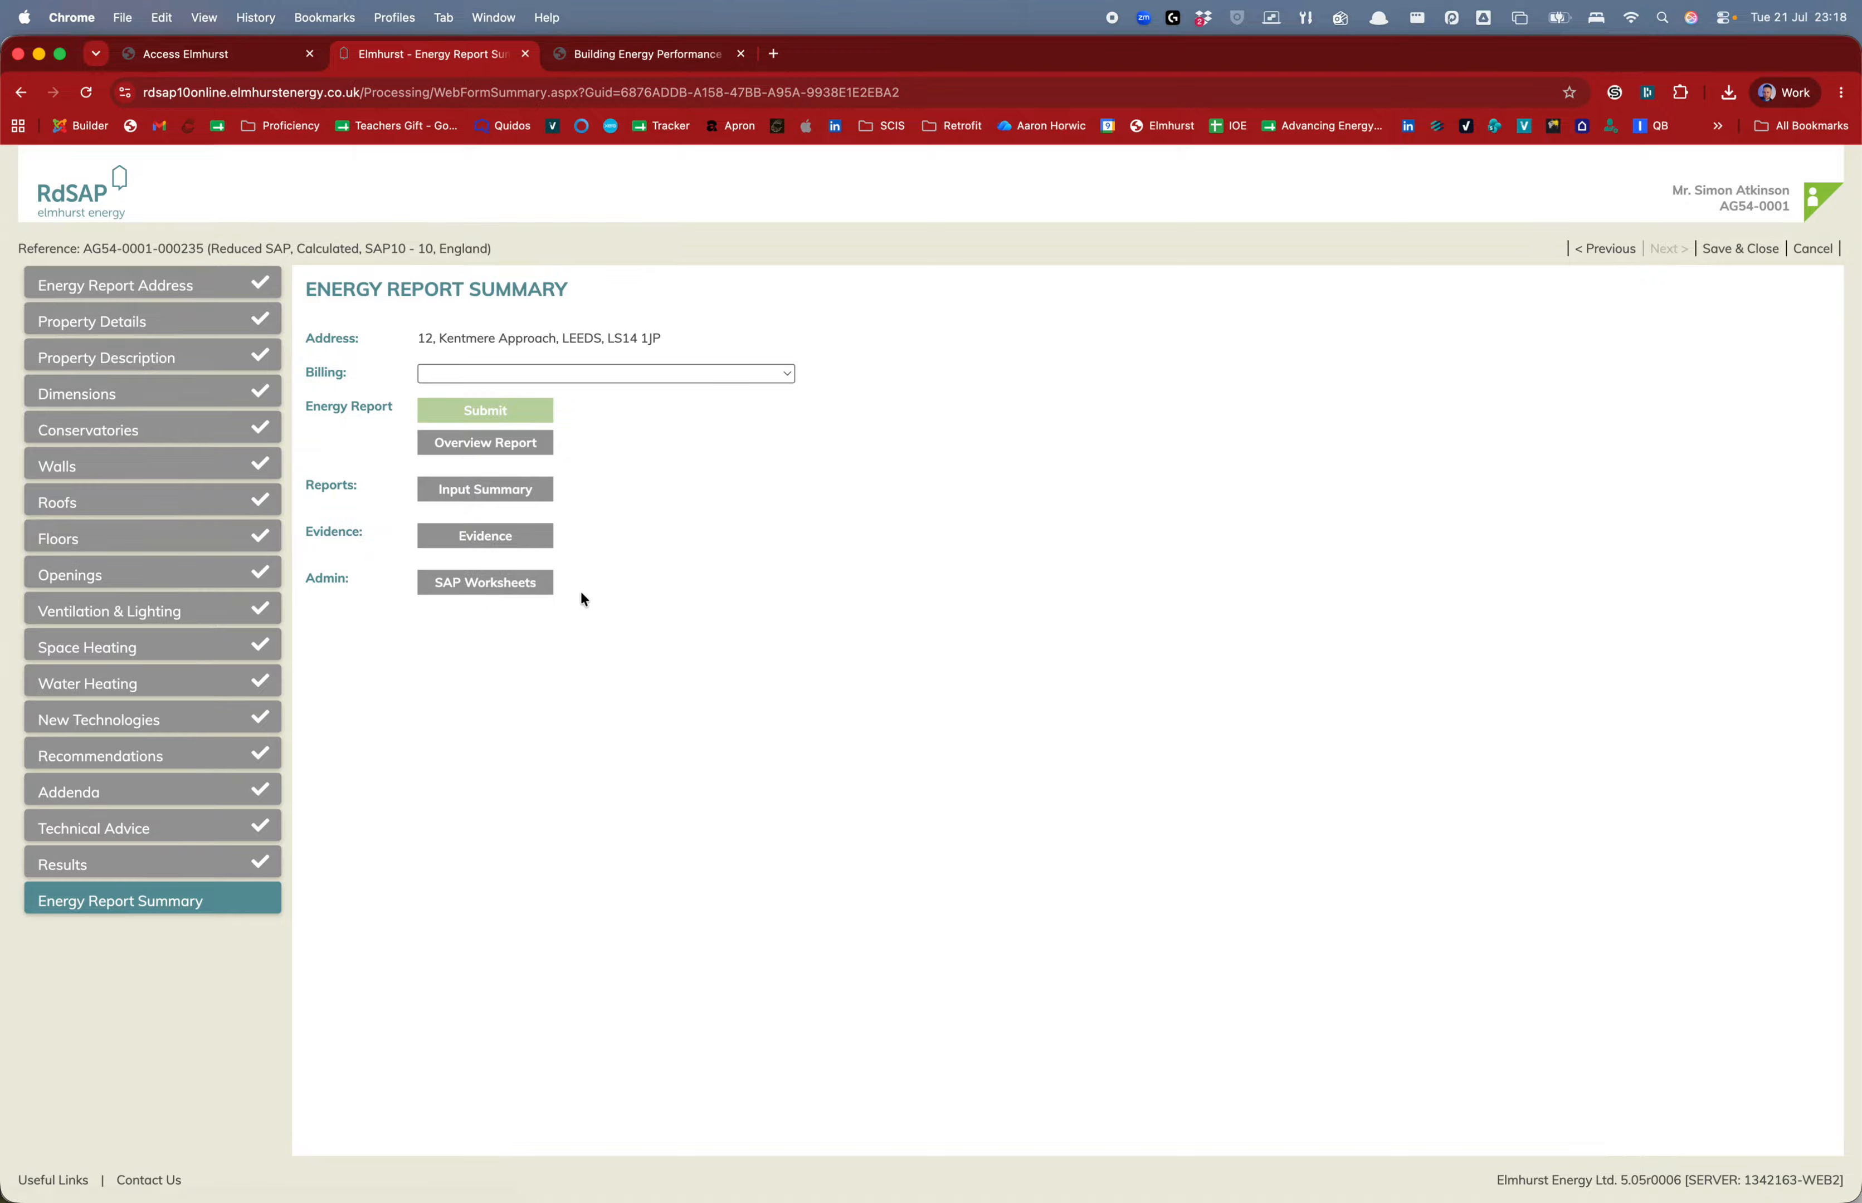
key("ctrl+Up")
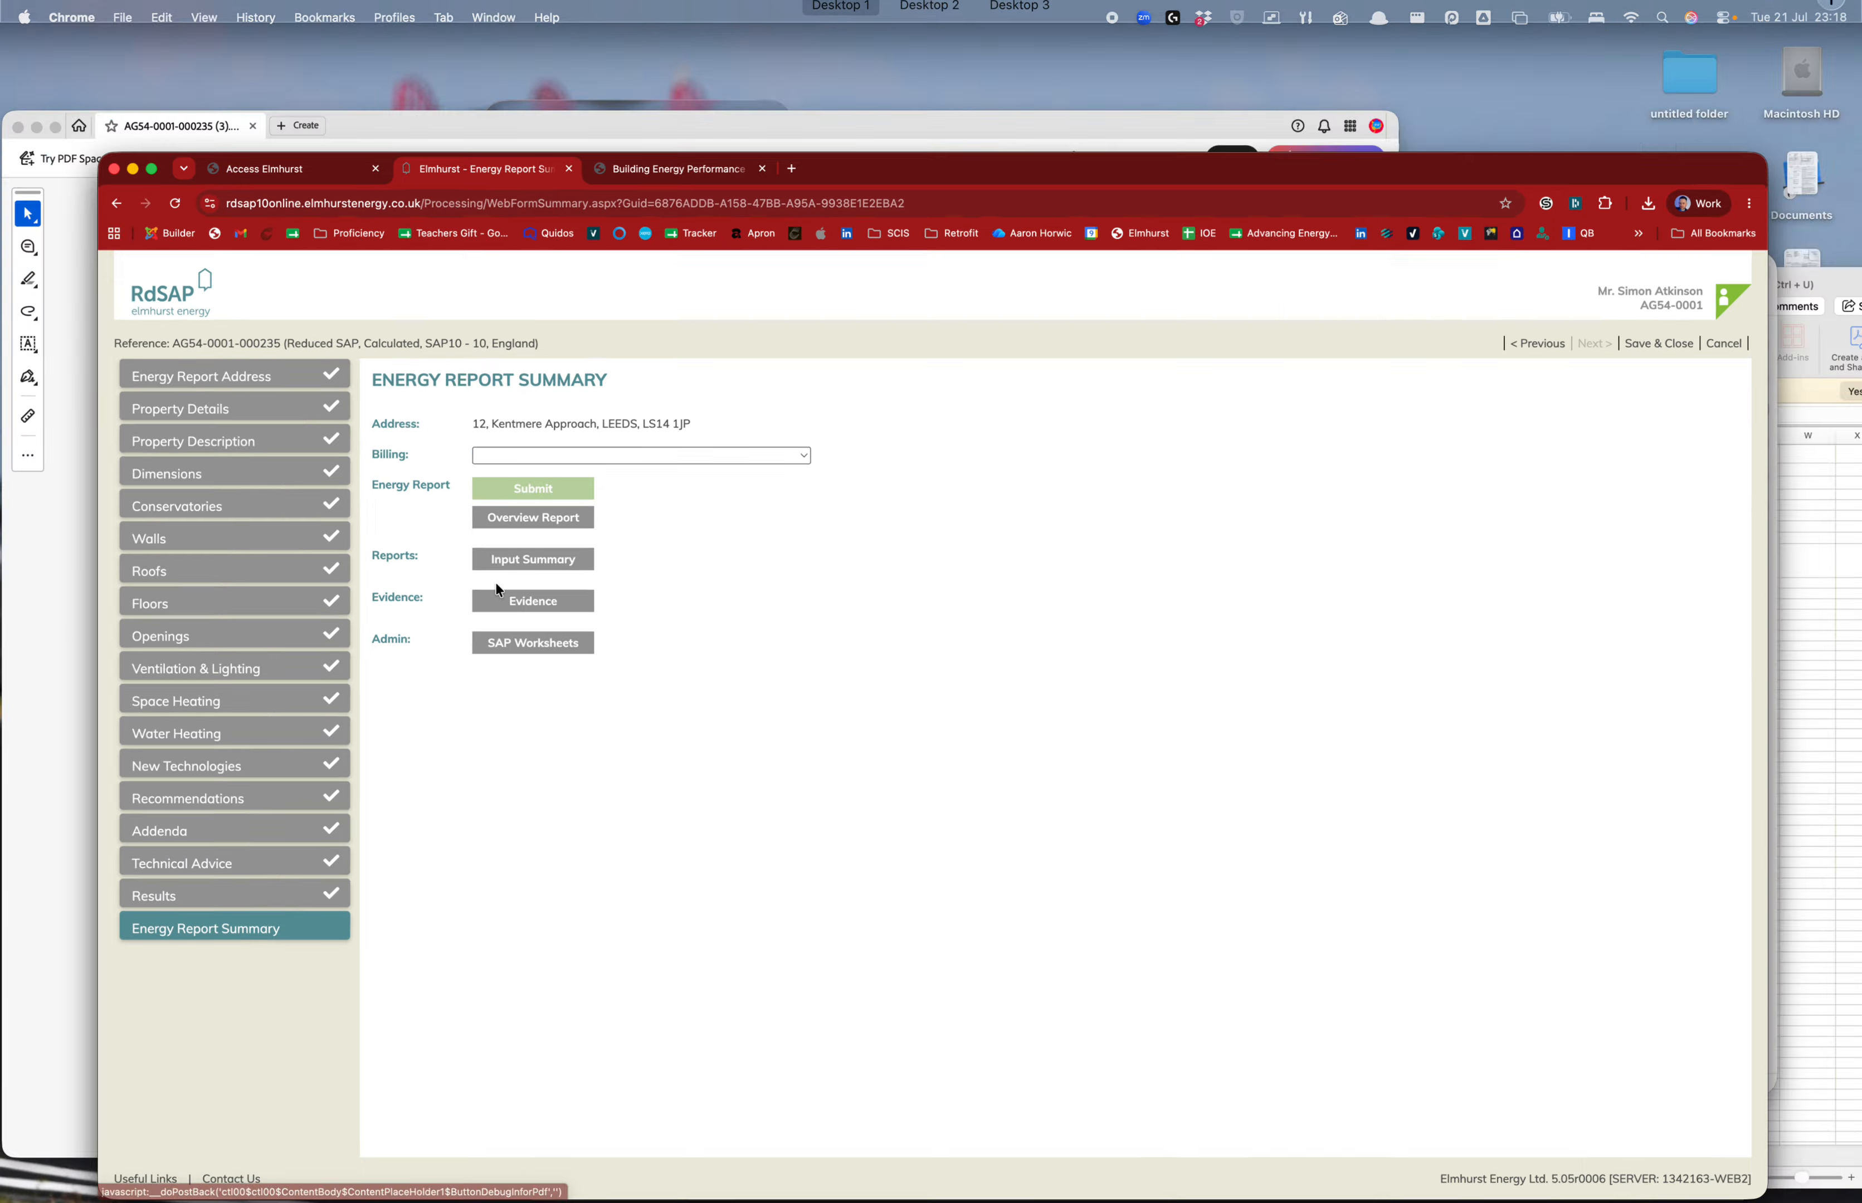
Bring the SAP worksheet PDF forward, widen its window and enlarge the report text
left_click(470, 575)
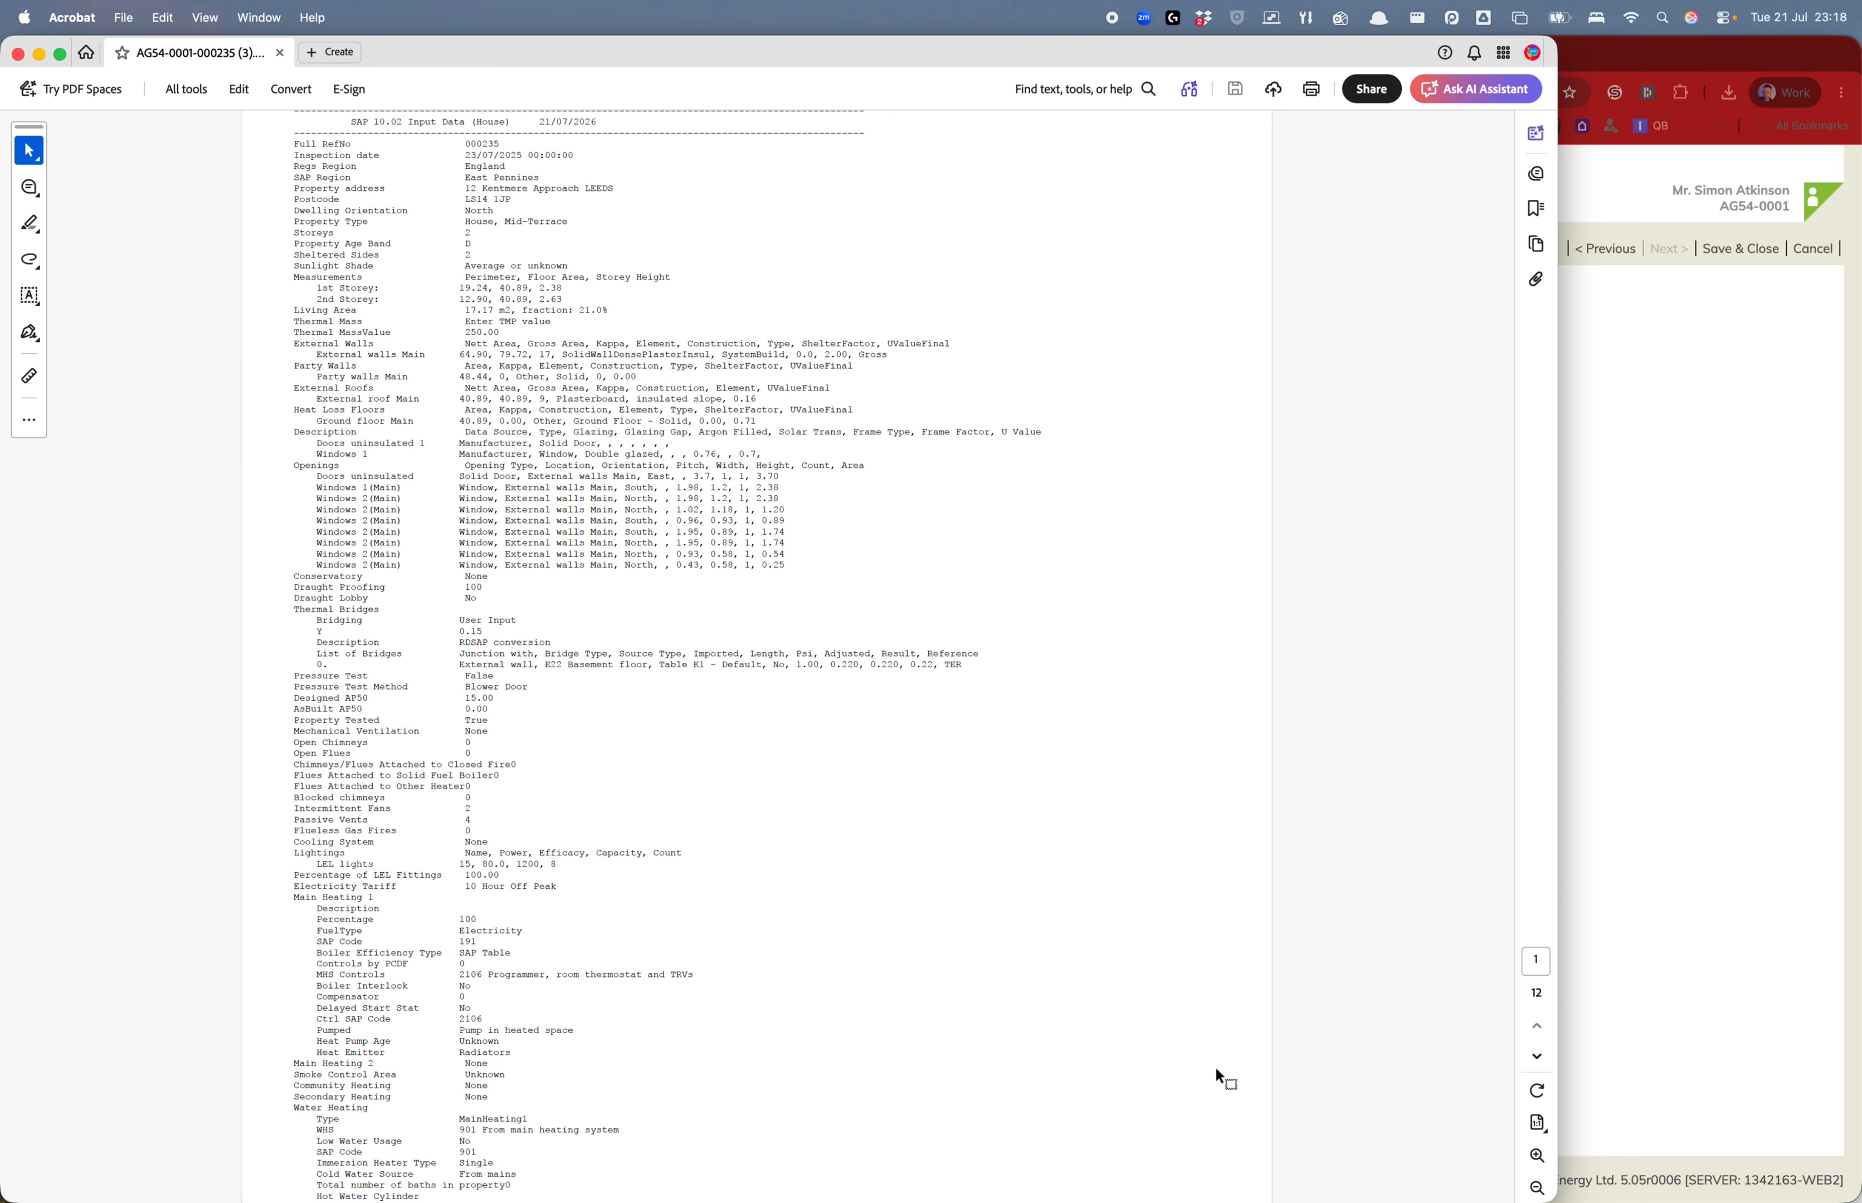
scroll(1216, 1068, "down", 15)
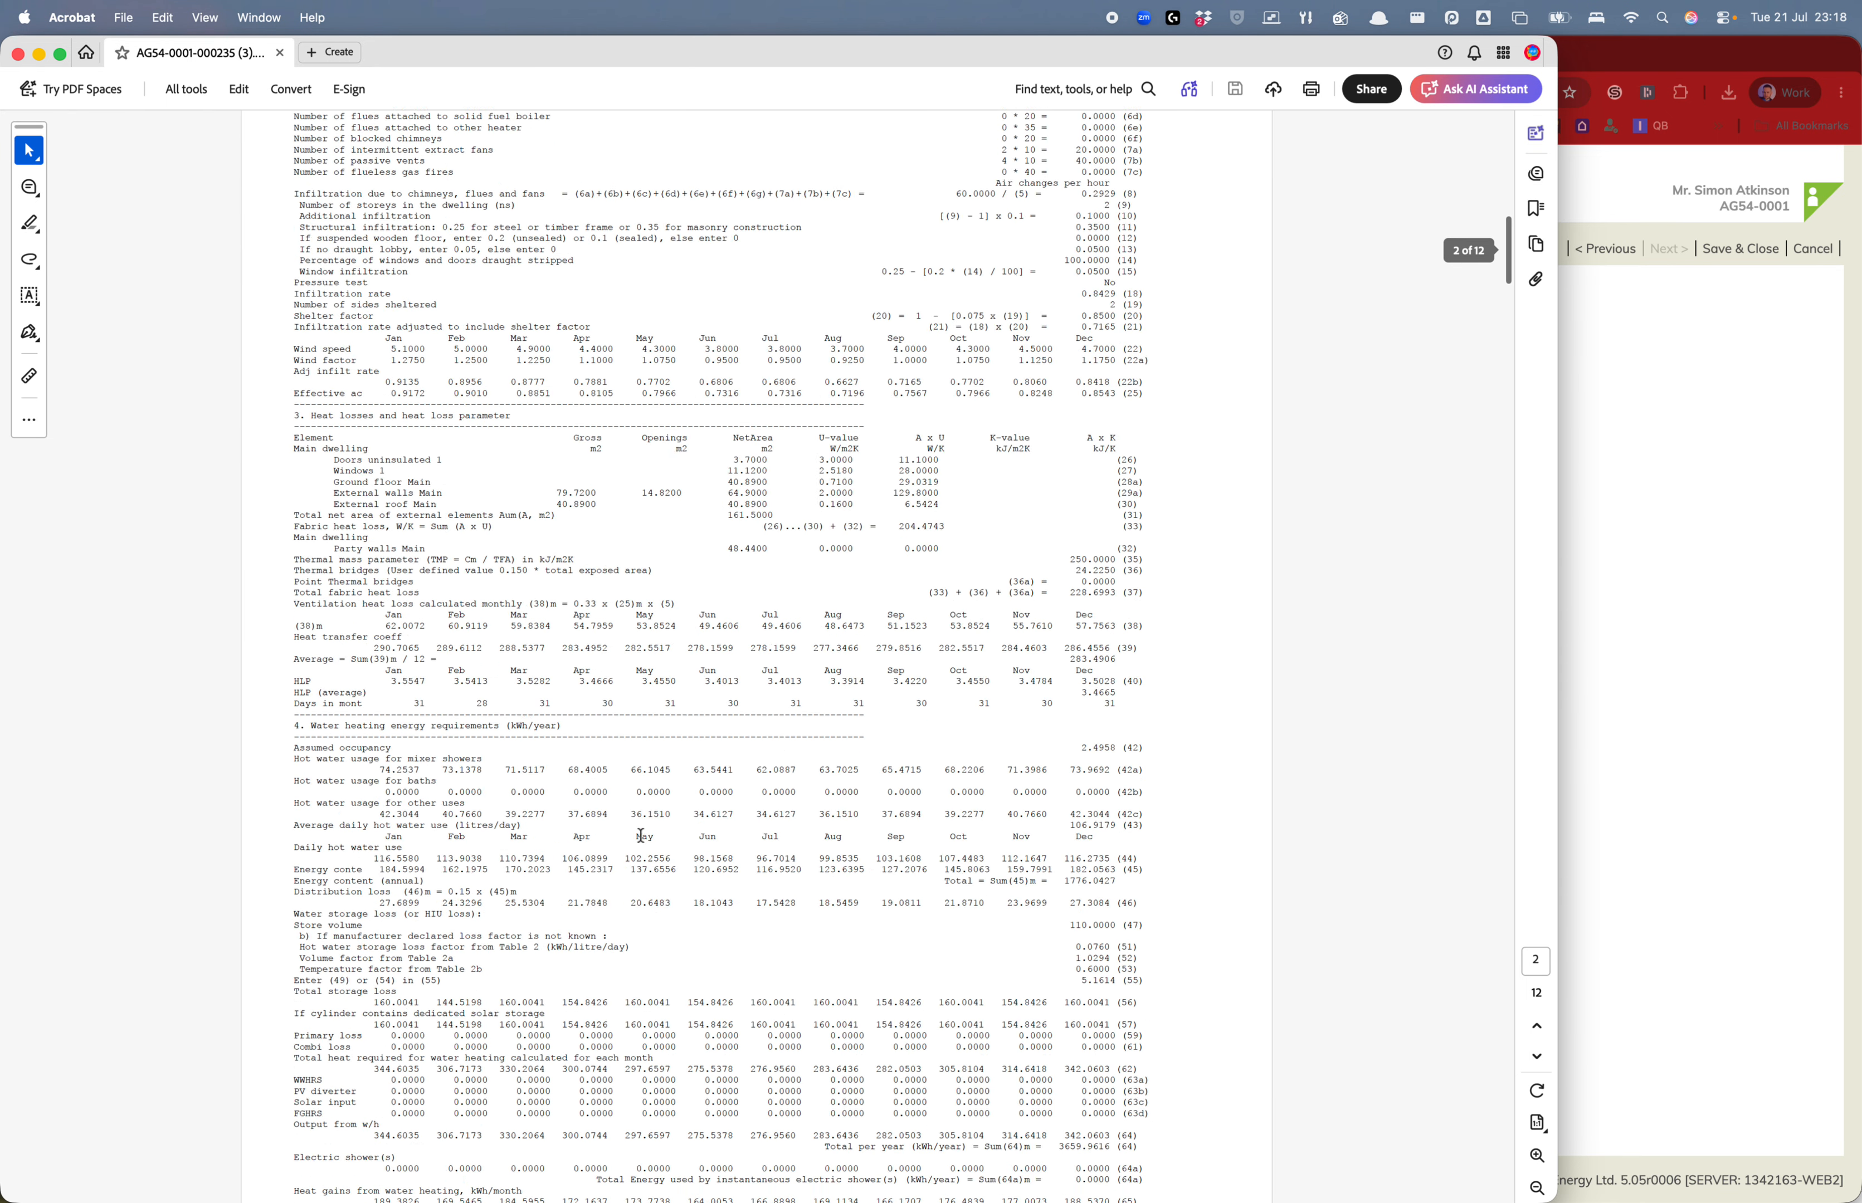
scroll(641, 837, "down", 20)
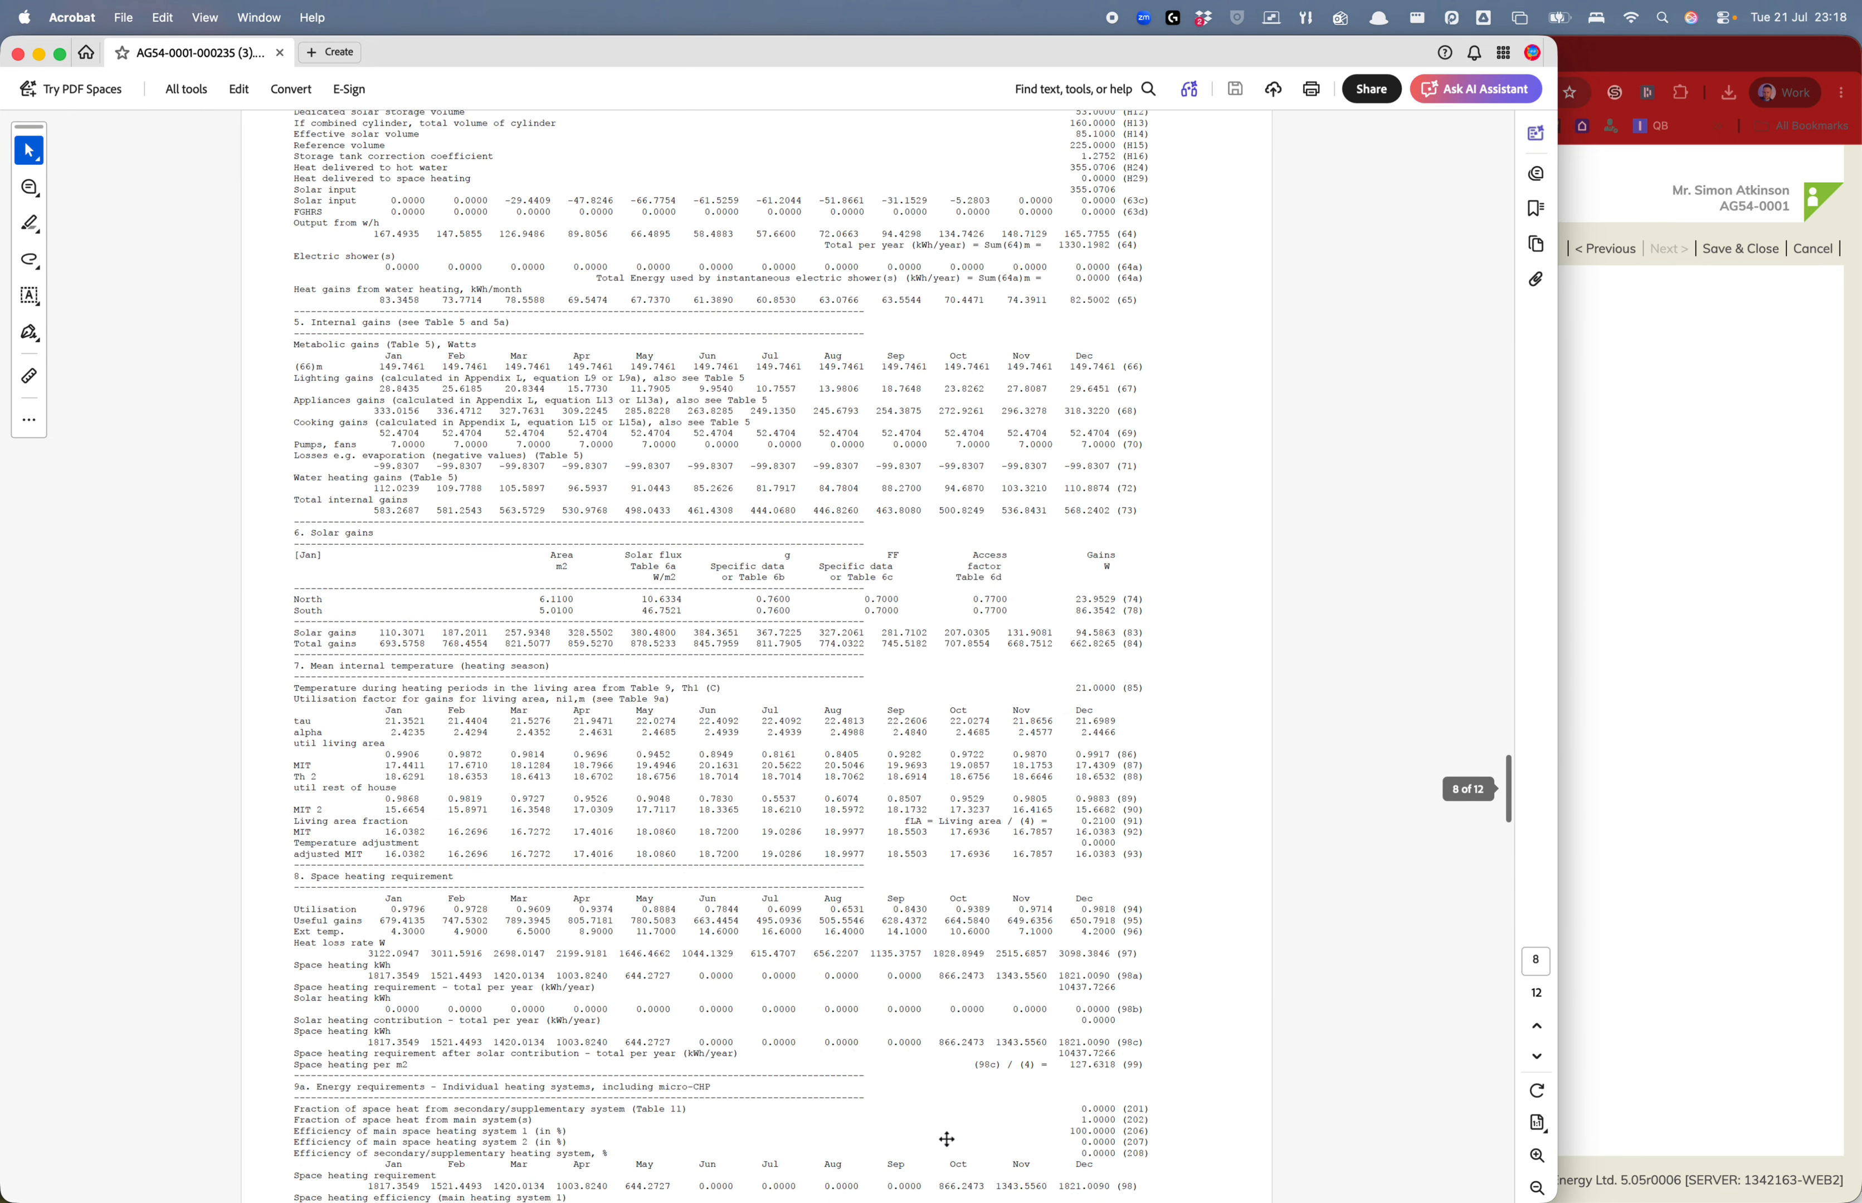
scroll(947, 1139, "up", 20)
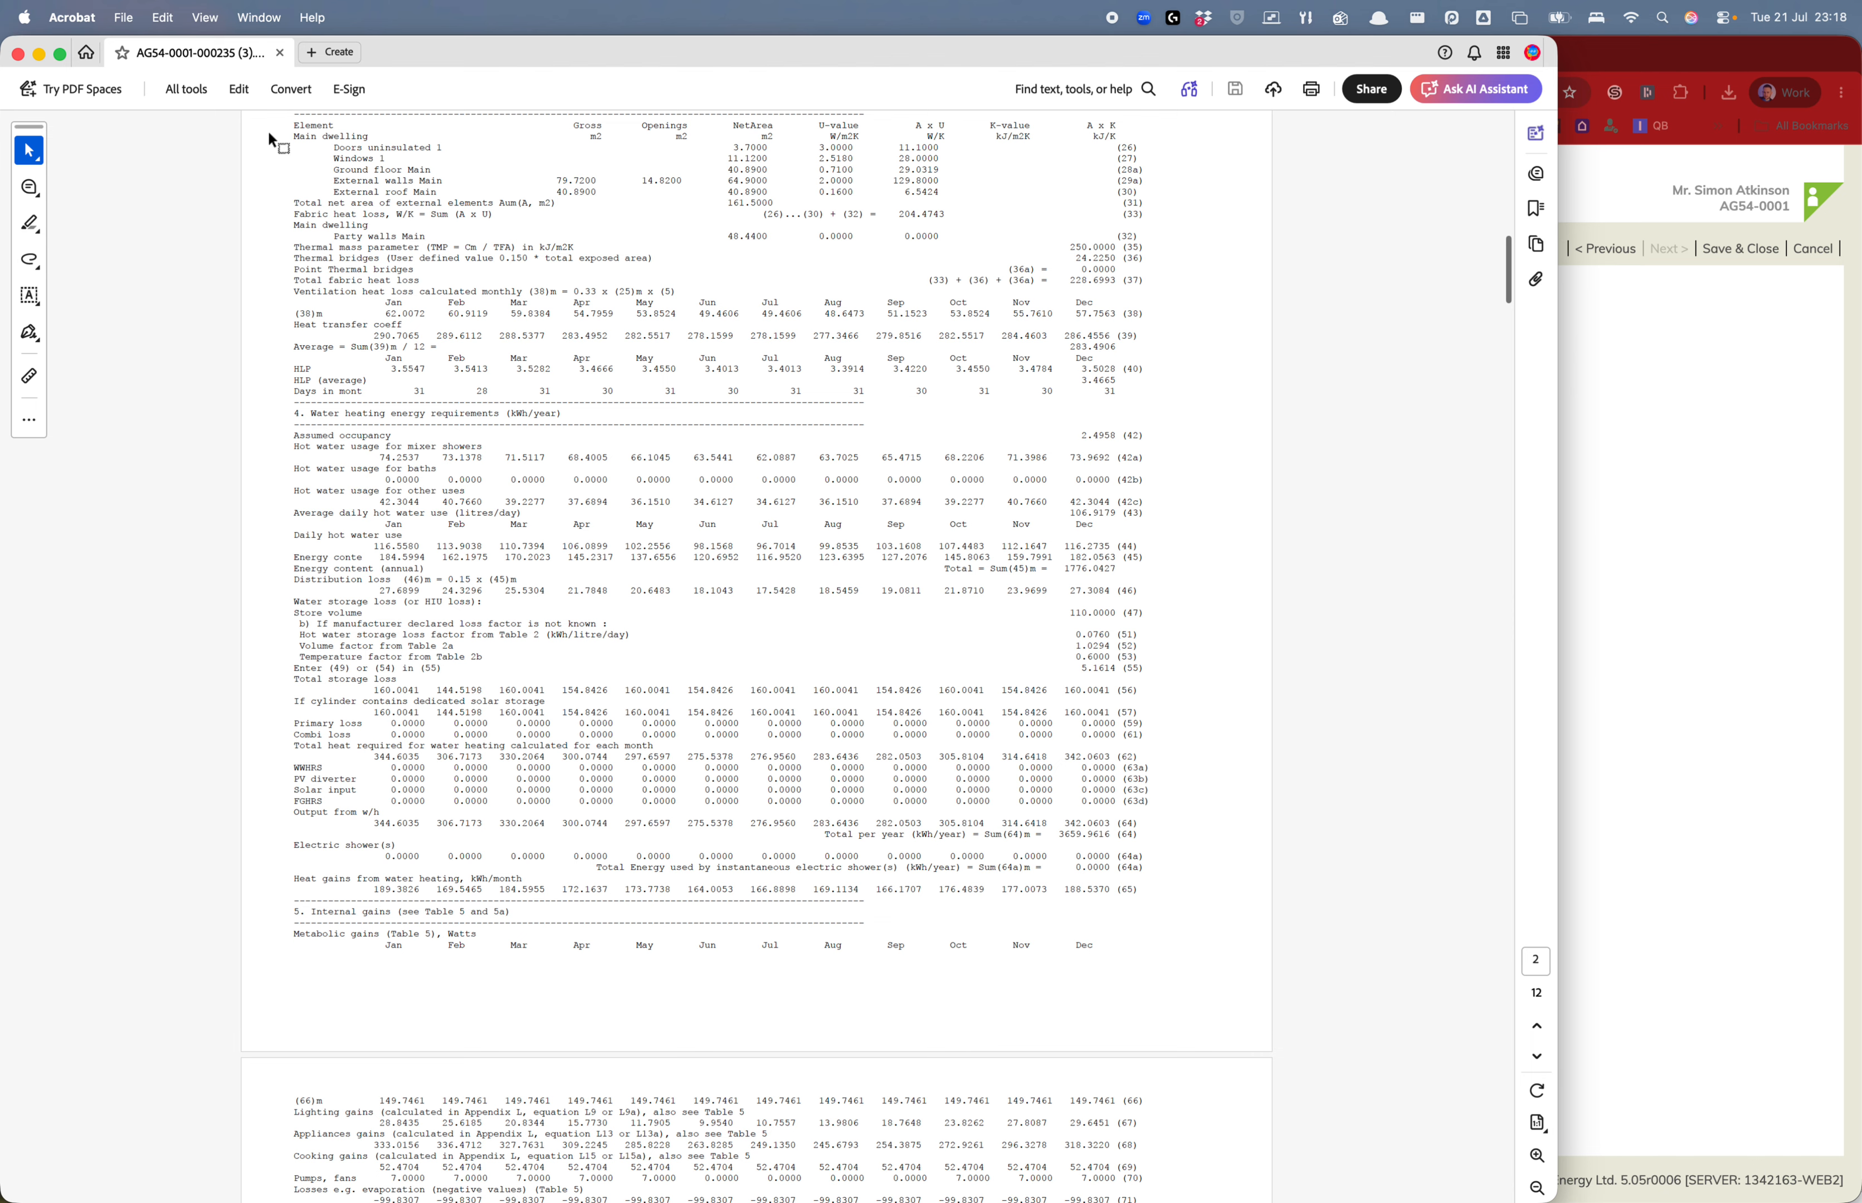
left_click_drag(1558, 322, 1790, 356)
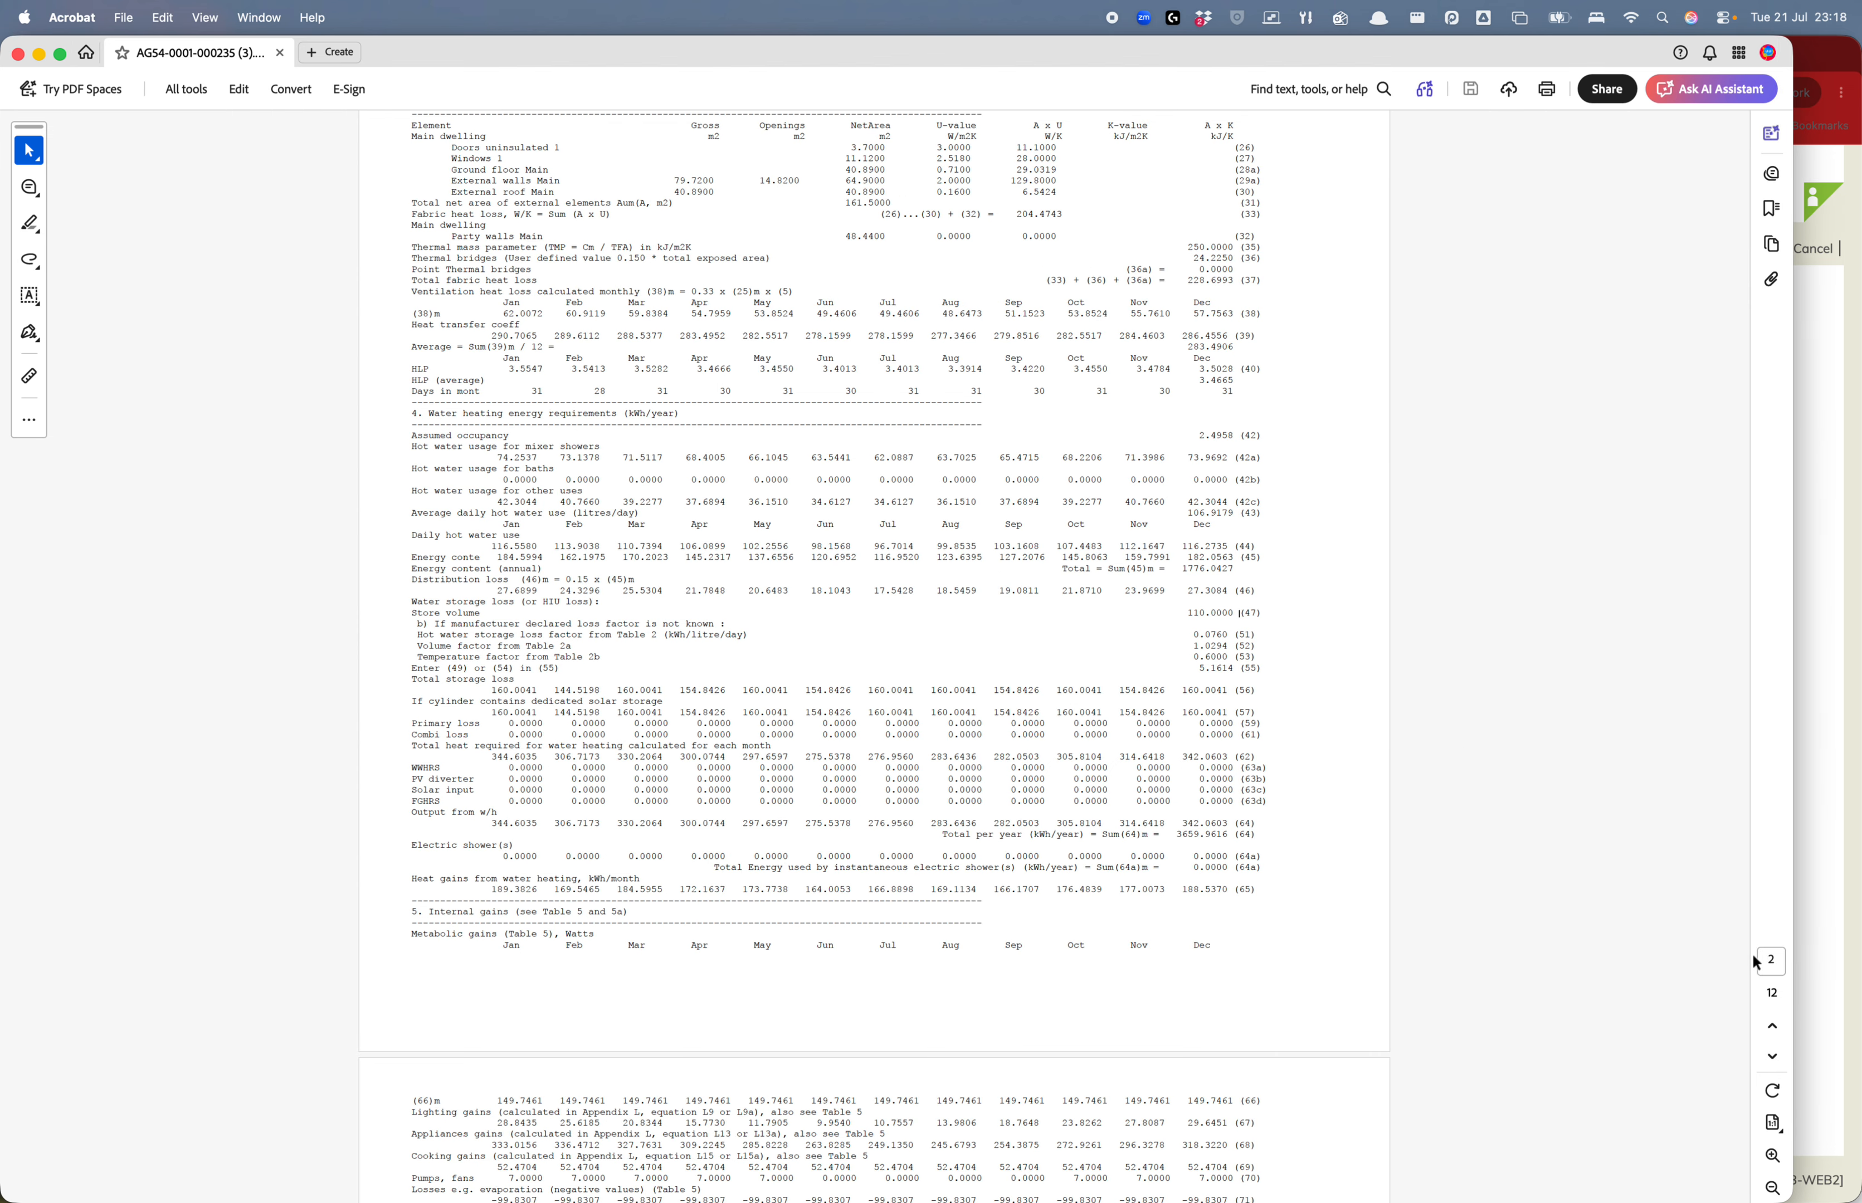
left_click(1773, 1156)
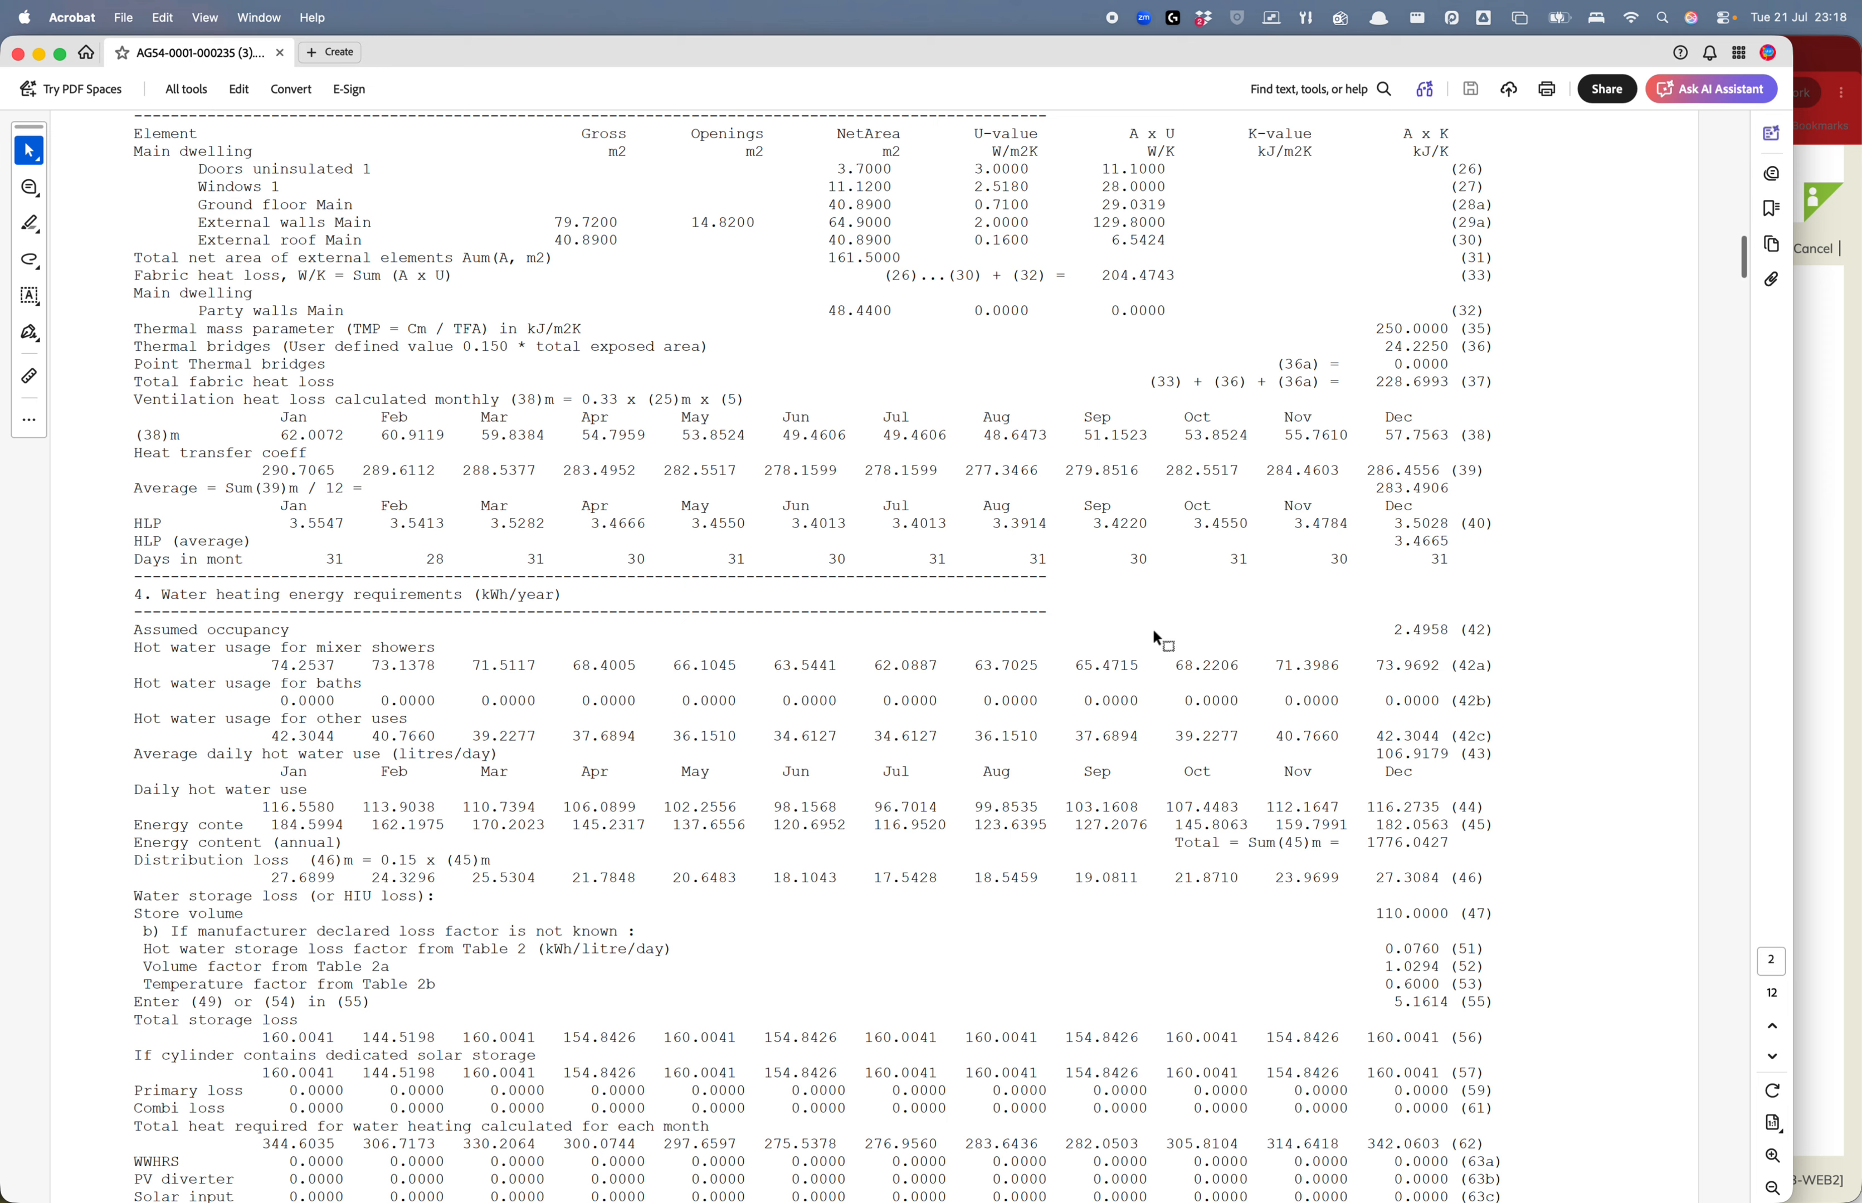
Copy the Assumed occupancy value 2.4958 and return to the Excel shower sheet
key("ctrl+Up")
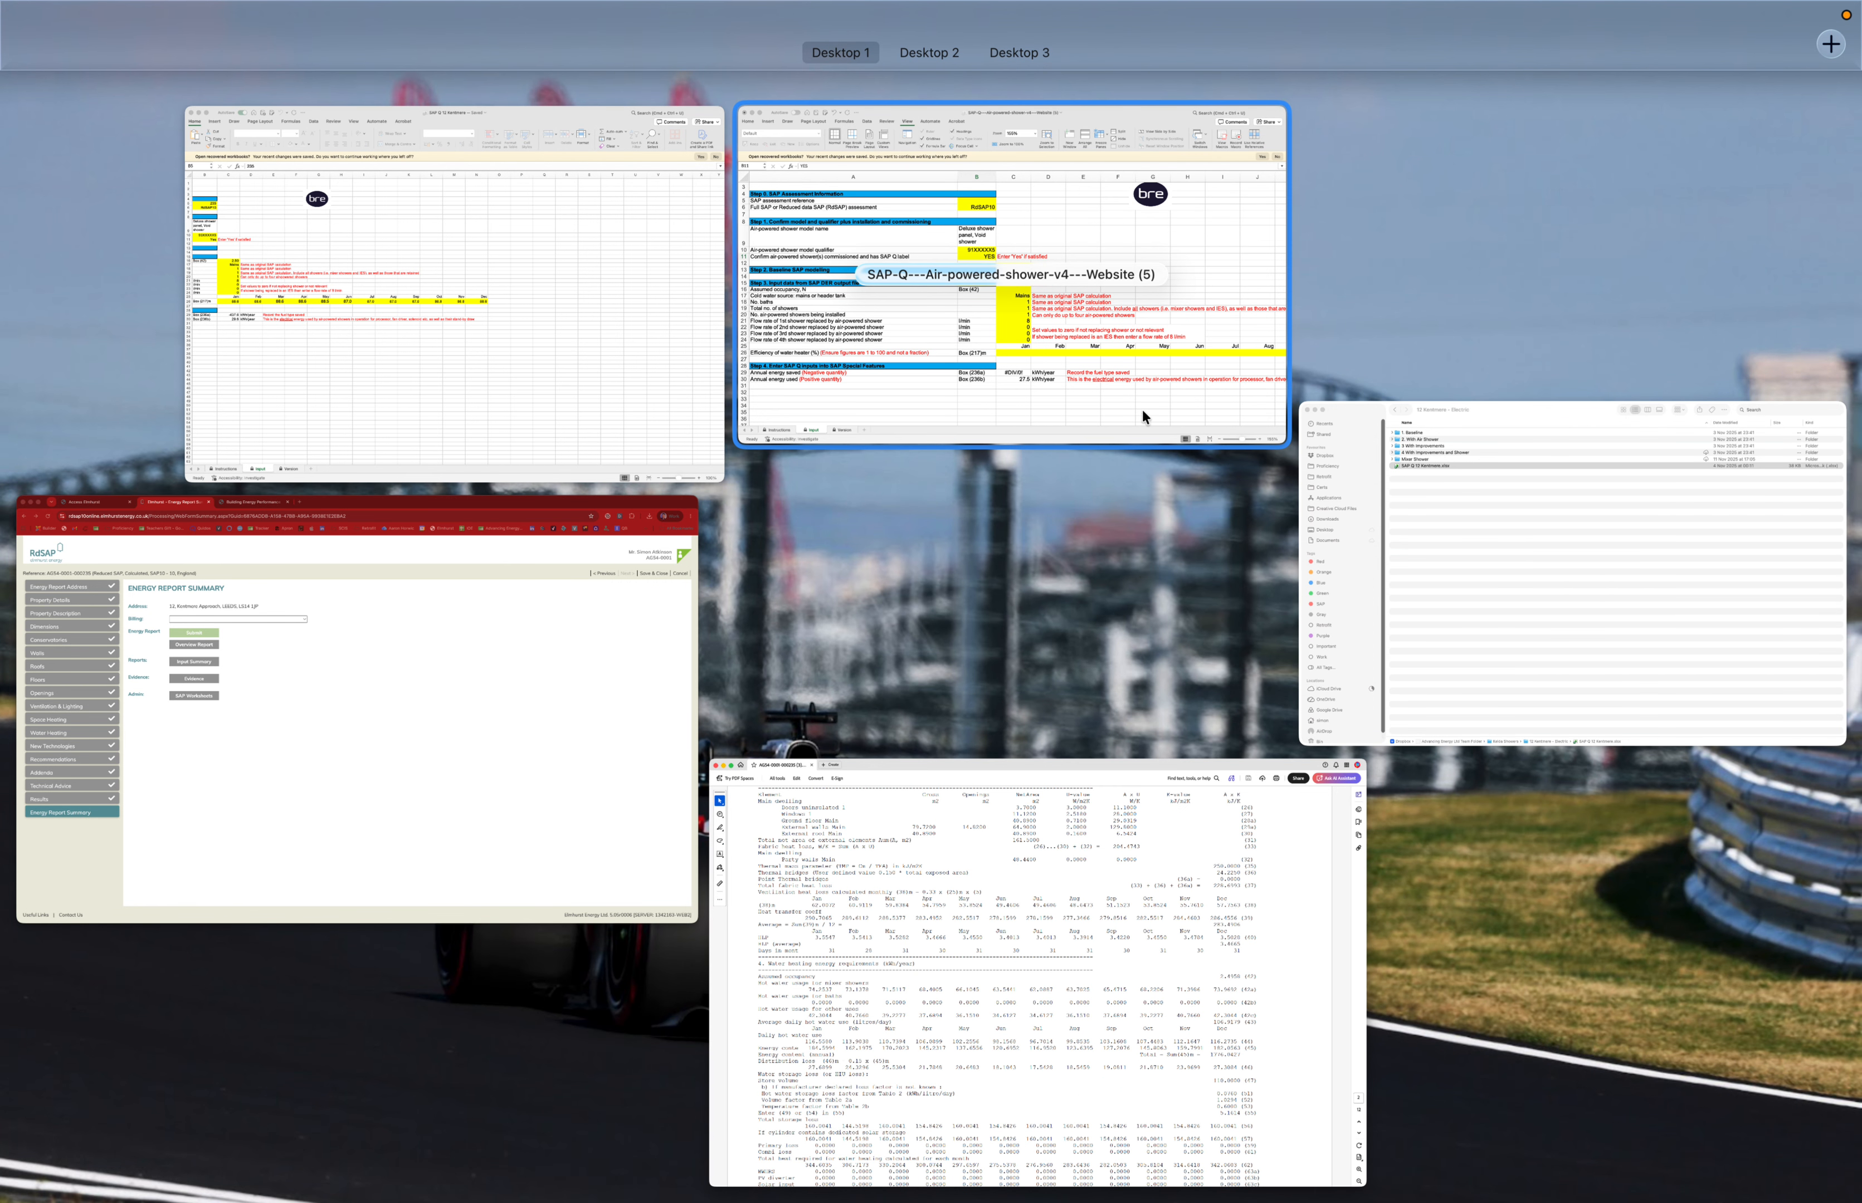
left_click(1143, 411)
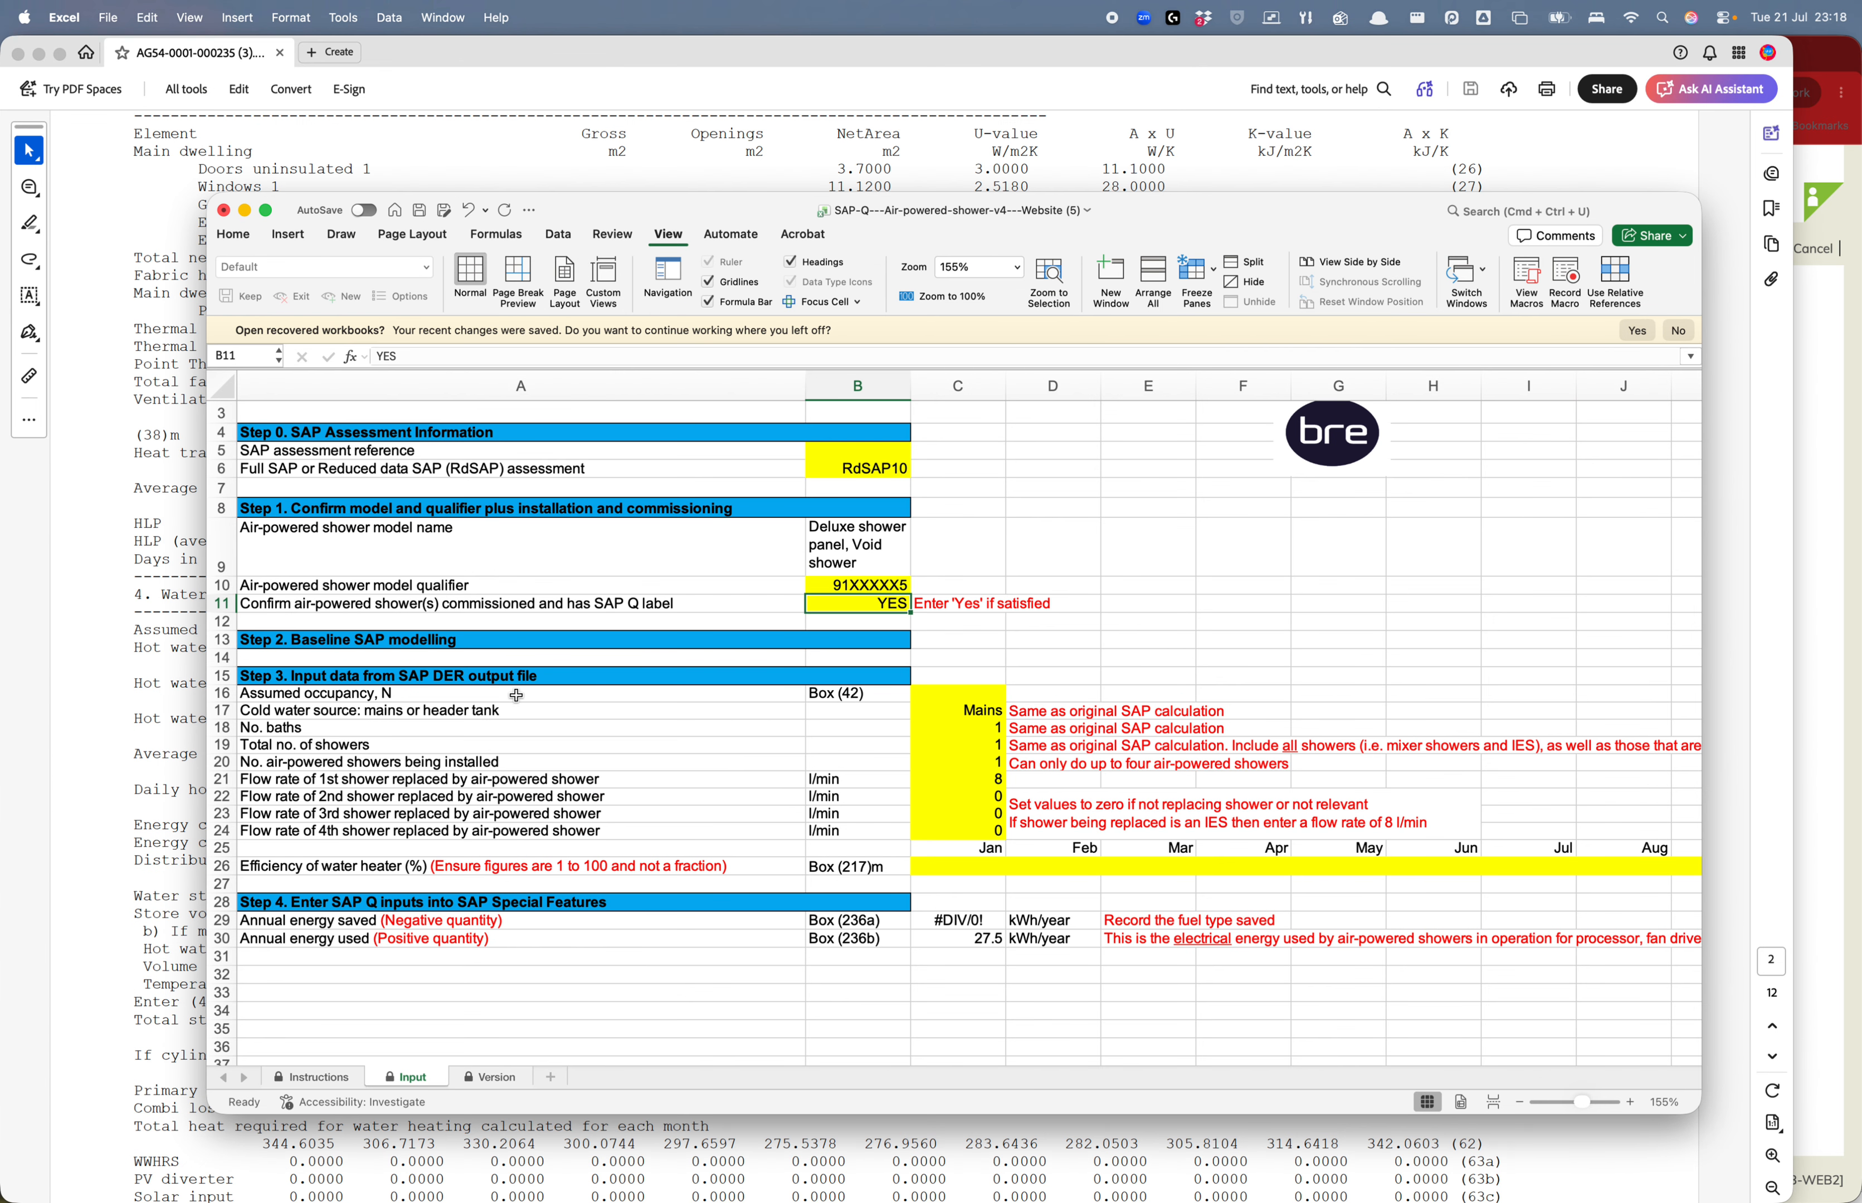
left_click(145, 651)
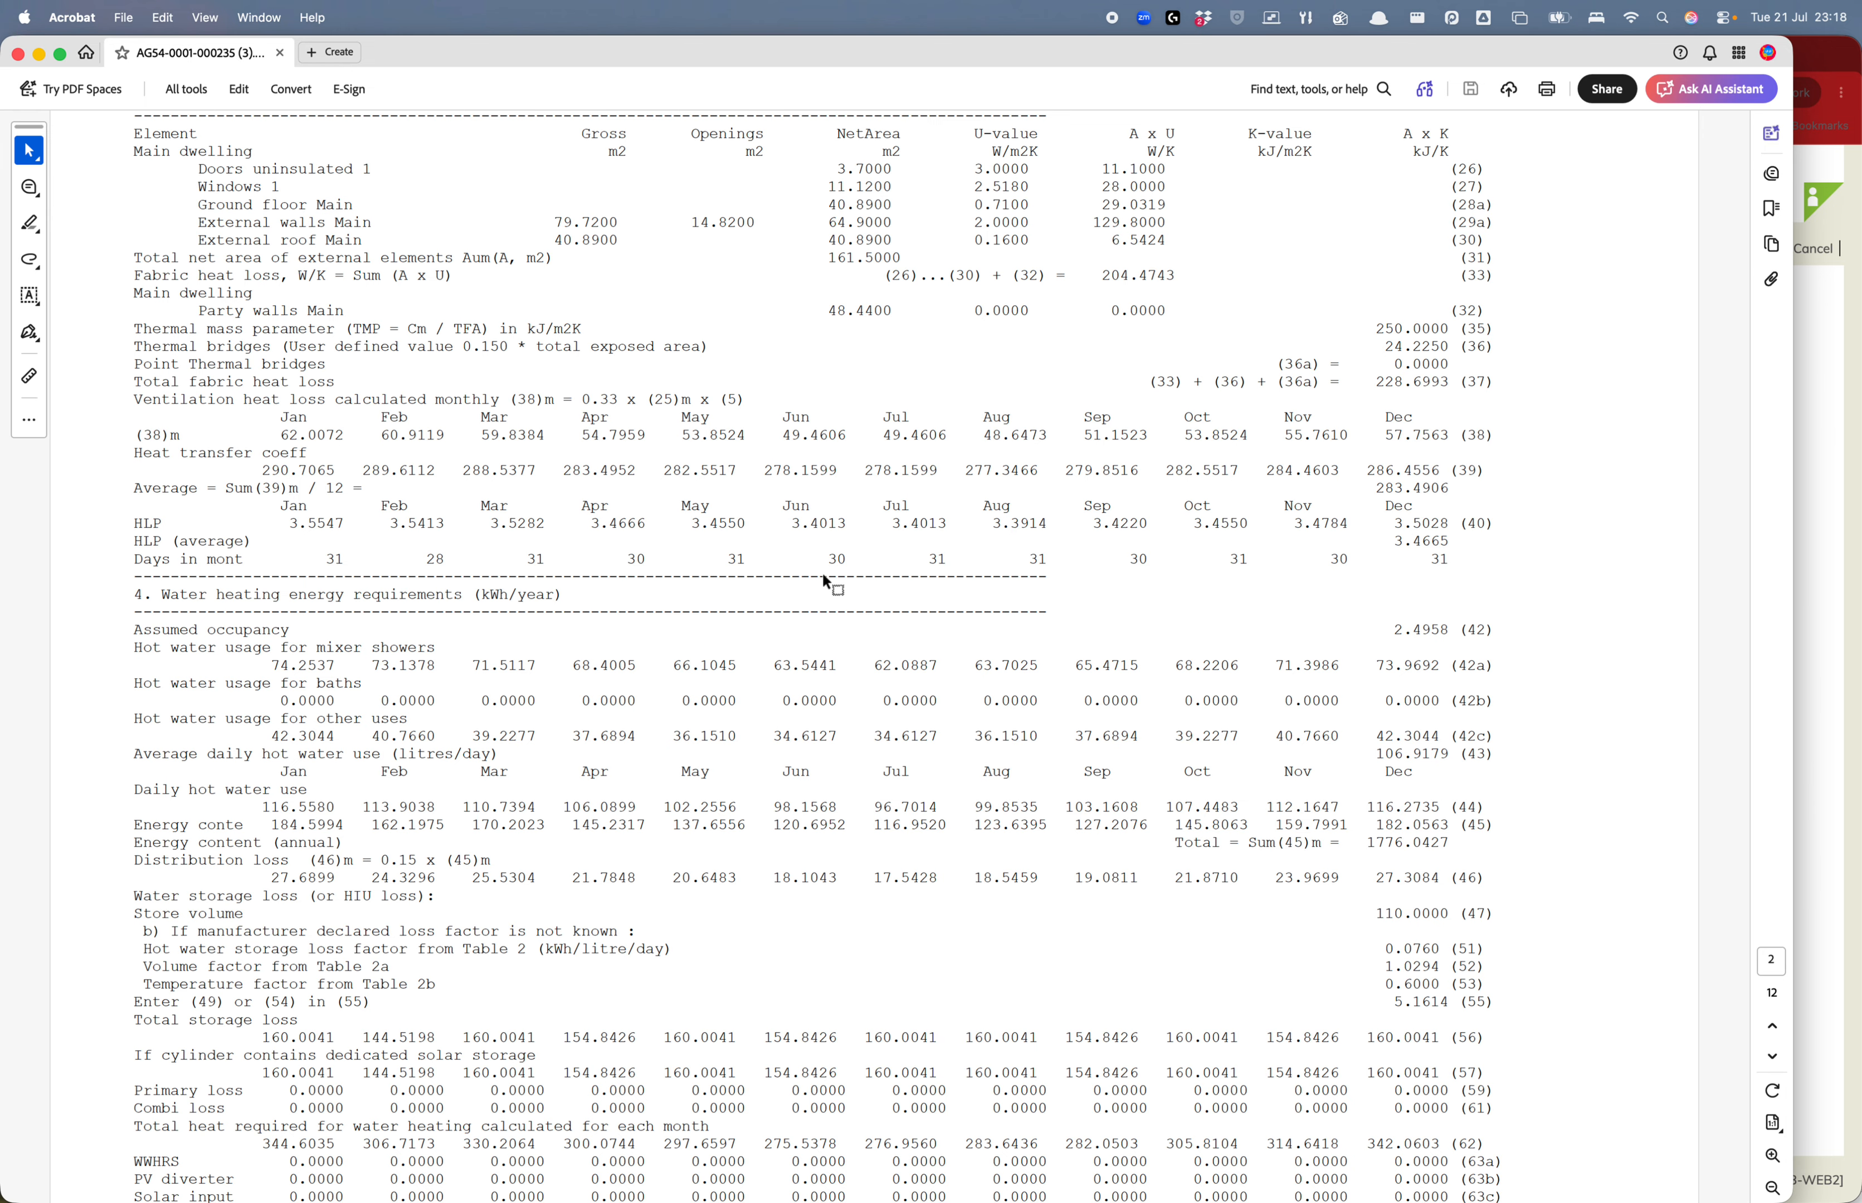
left_click_drag(262, 629, 1455, 632)
key("super+c")
left_click(1375, 638)
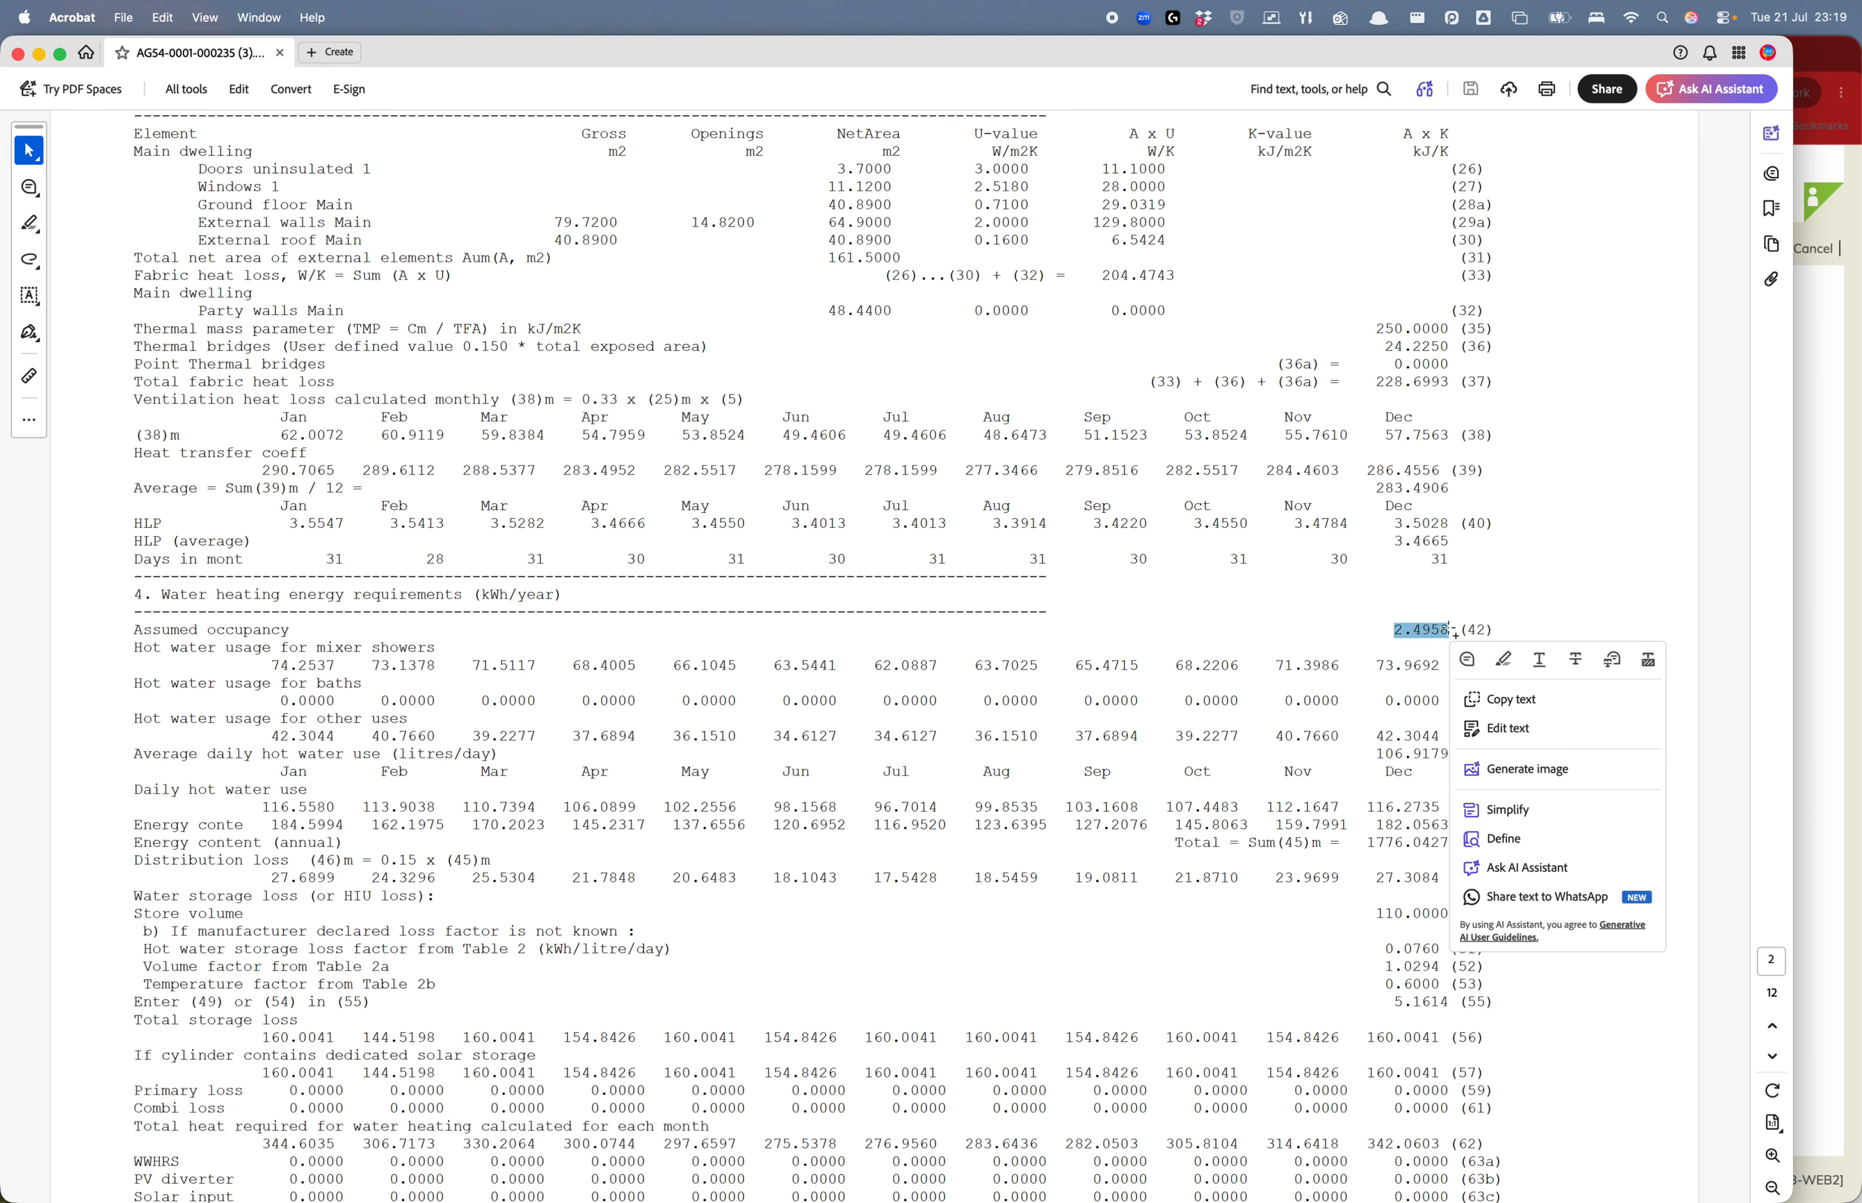
left_click(1398, 634)
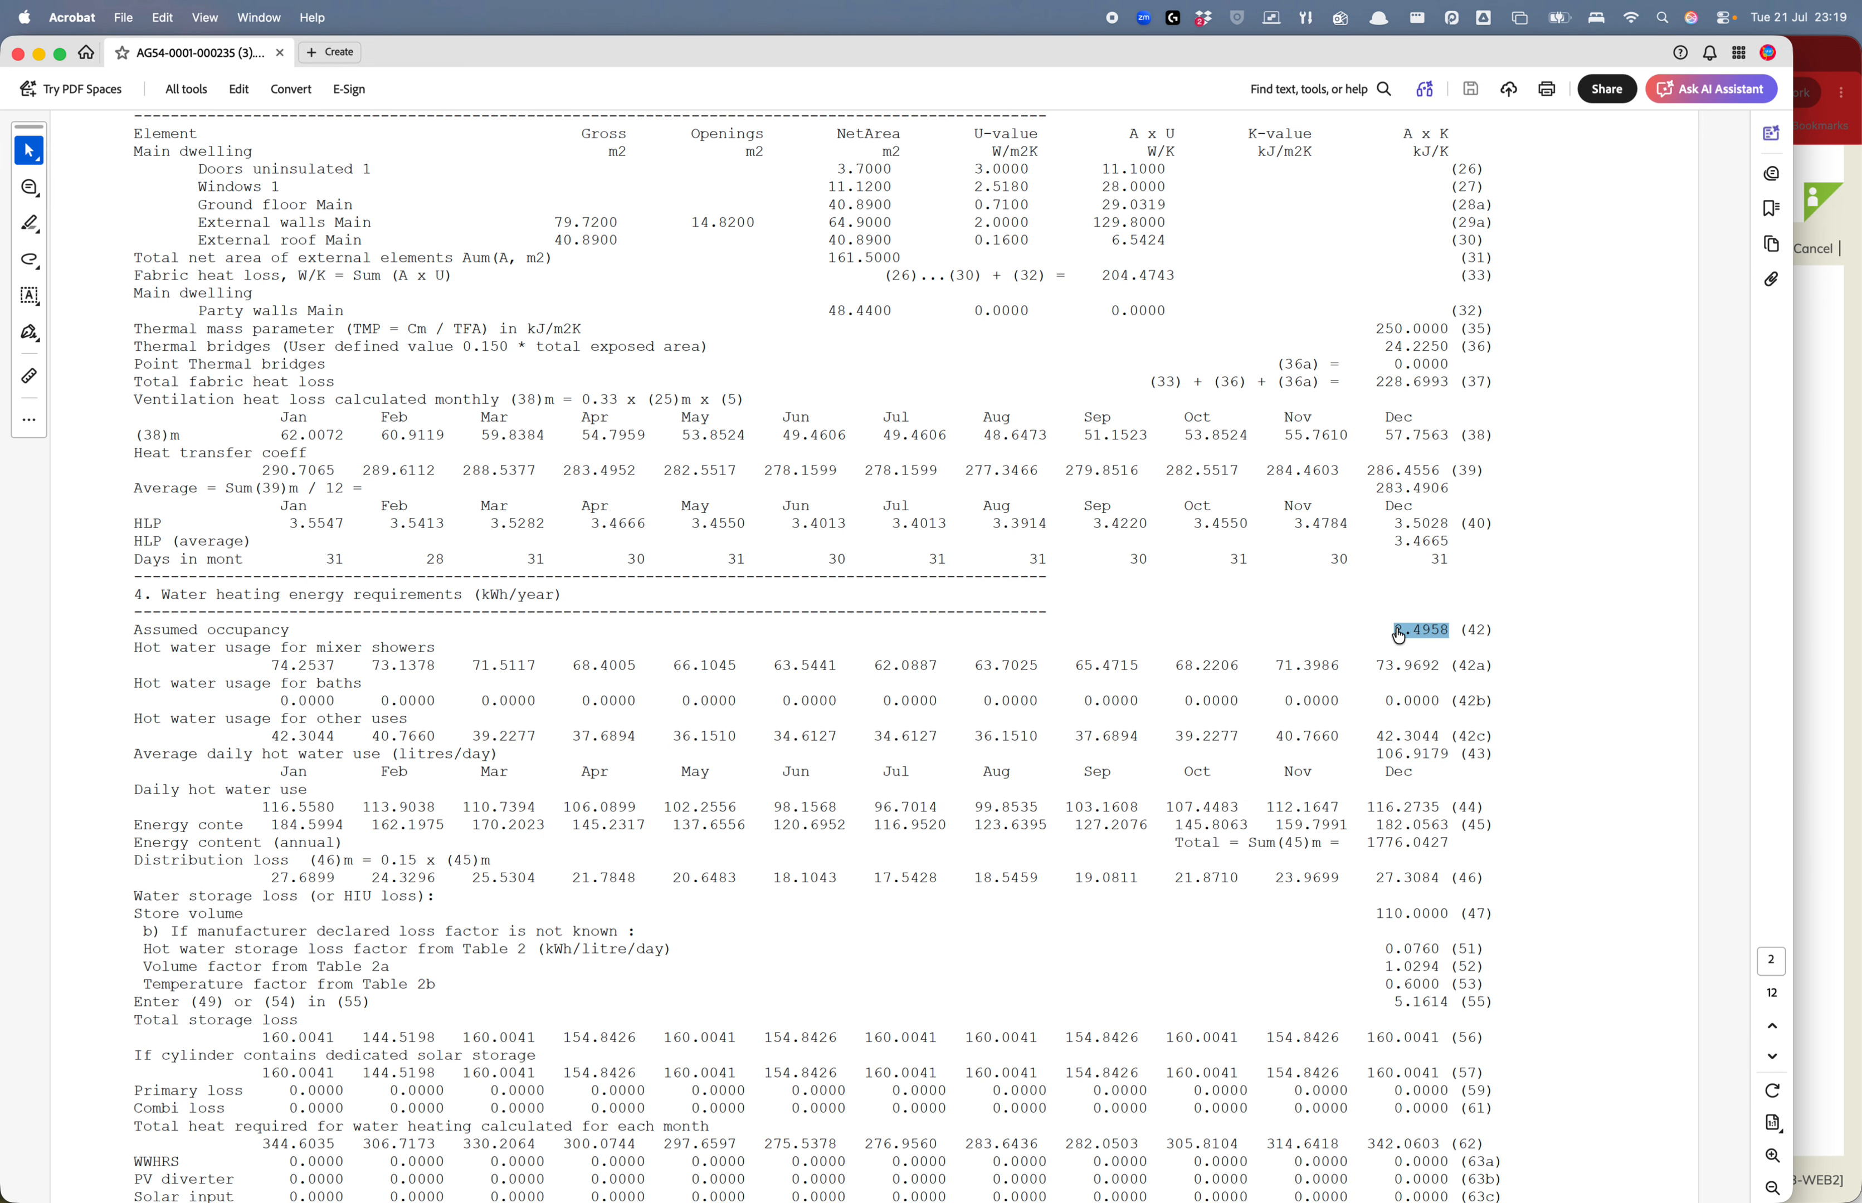
key("super+Tab")
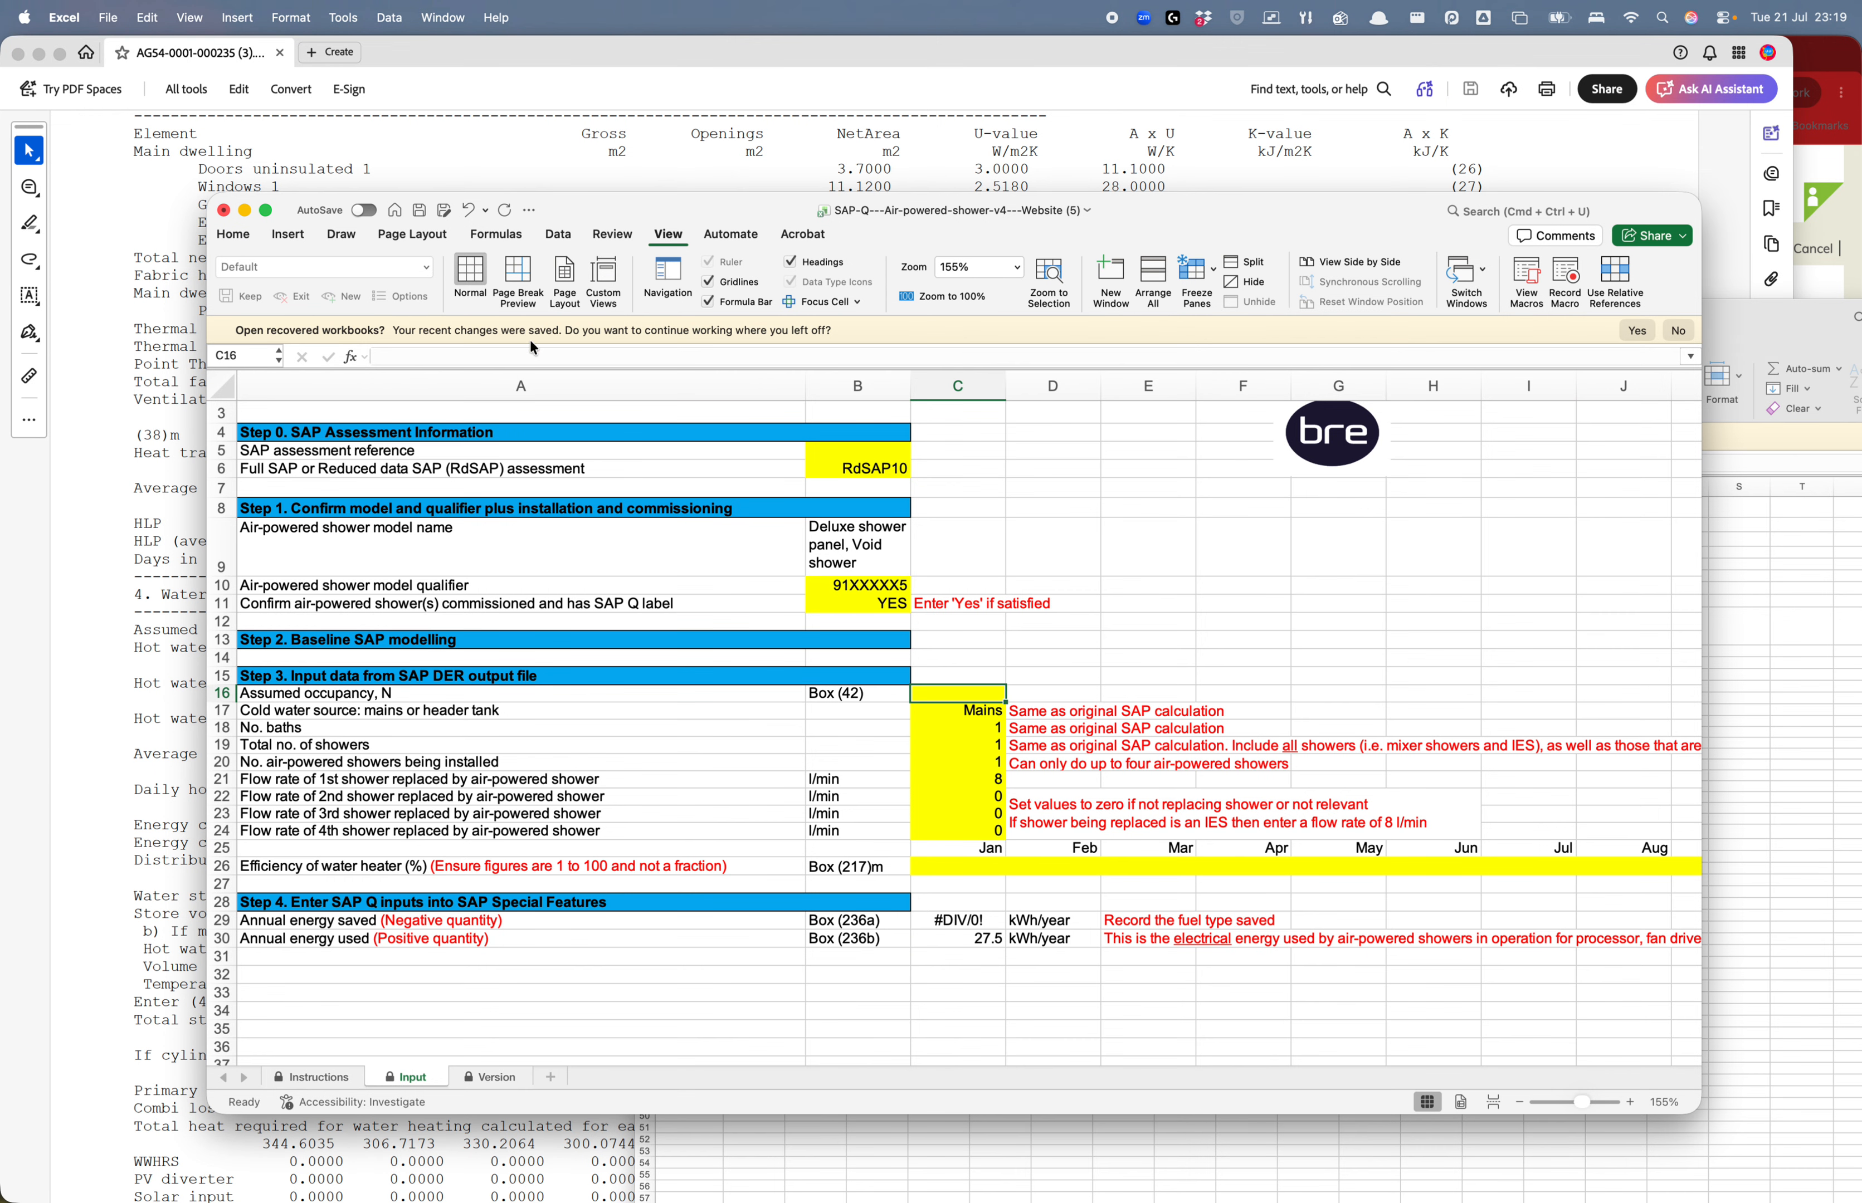
Paste 2.4958 as the assumed occupancy and keep Mains as the cold water source
key("super+v")
key("Return")
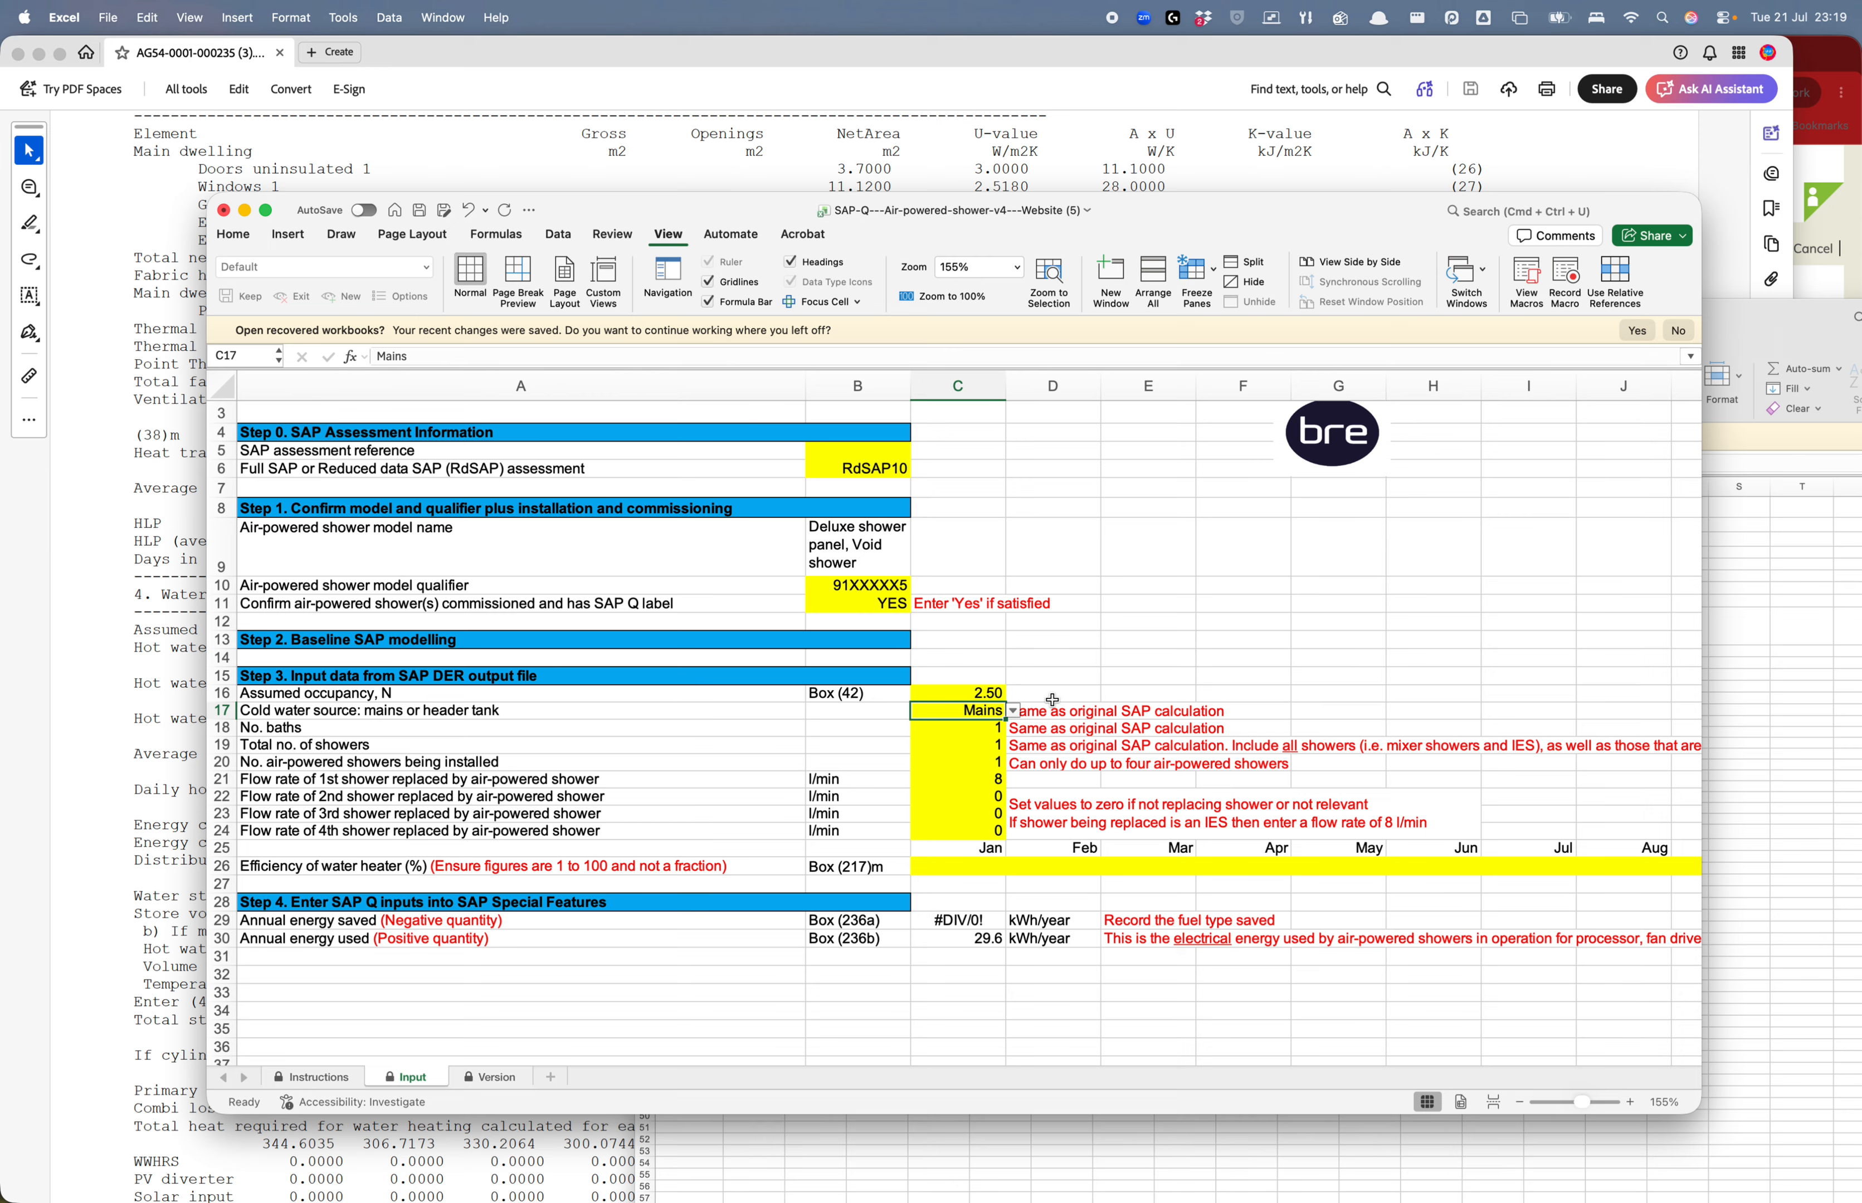
left_click(1013, 710)
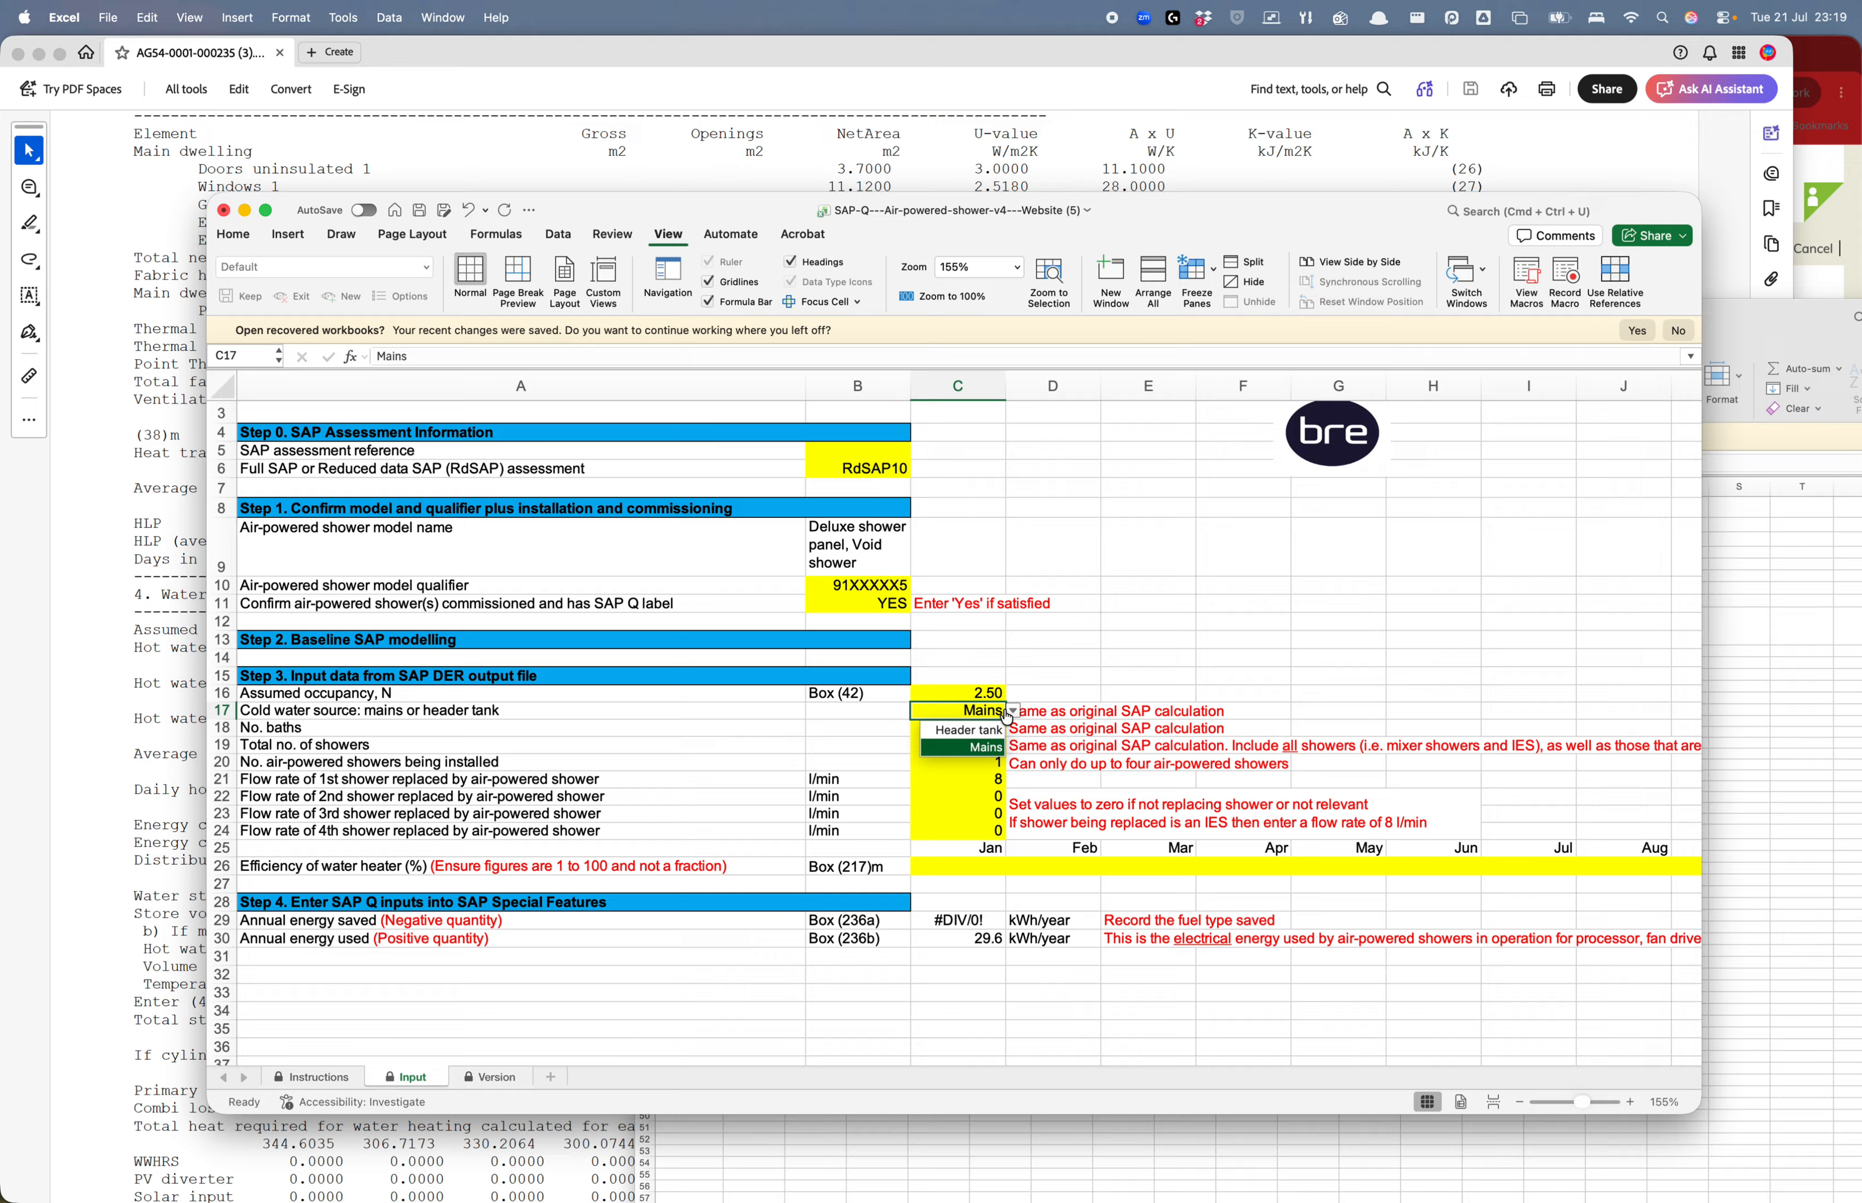
left_click(974, 748)
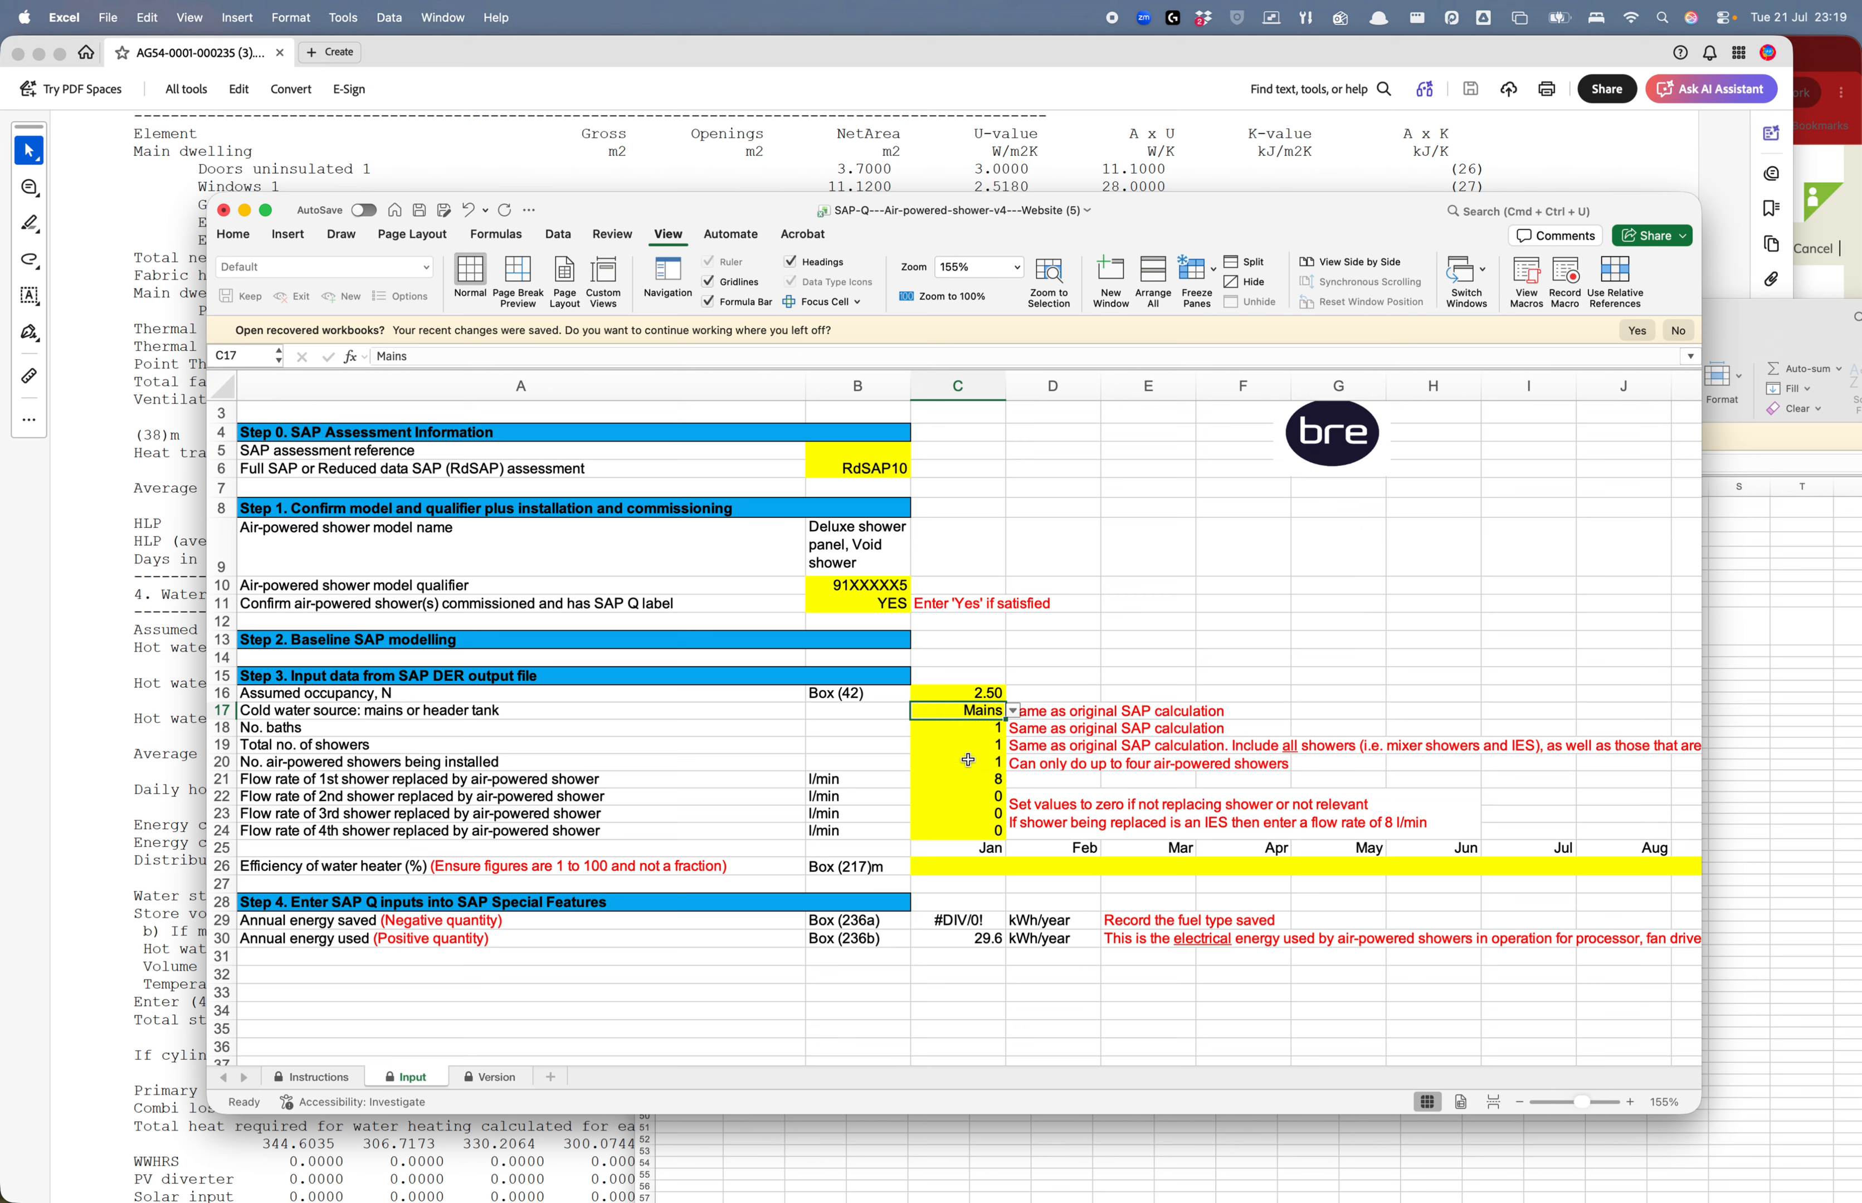
Check the bath and shower counts and the 8 l/min first-shower flow rate, then widen the window
left_click(959, 724)
left_click(948, 751)
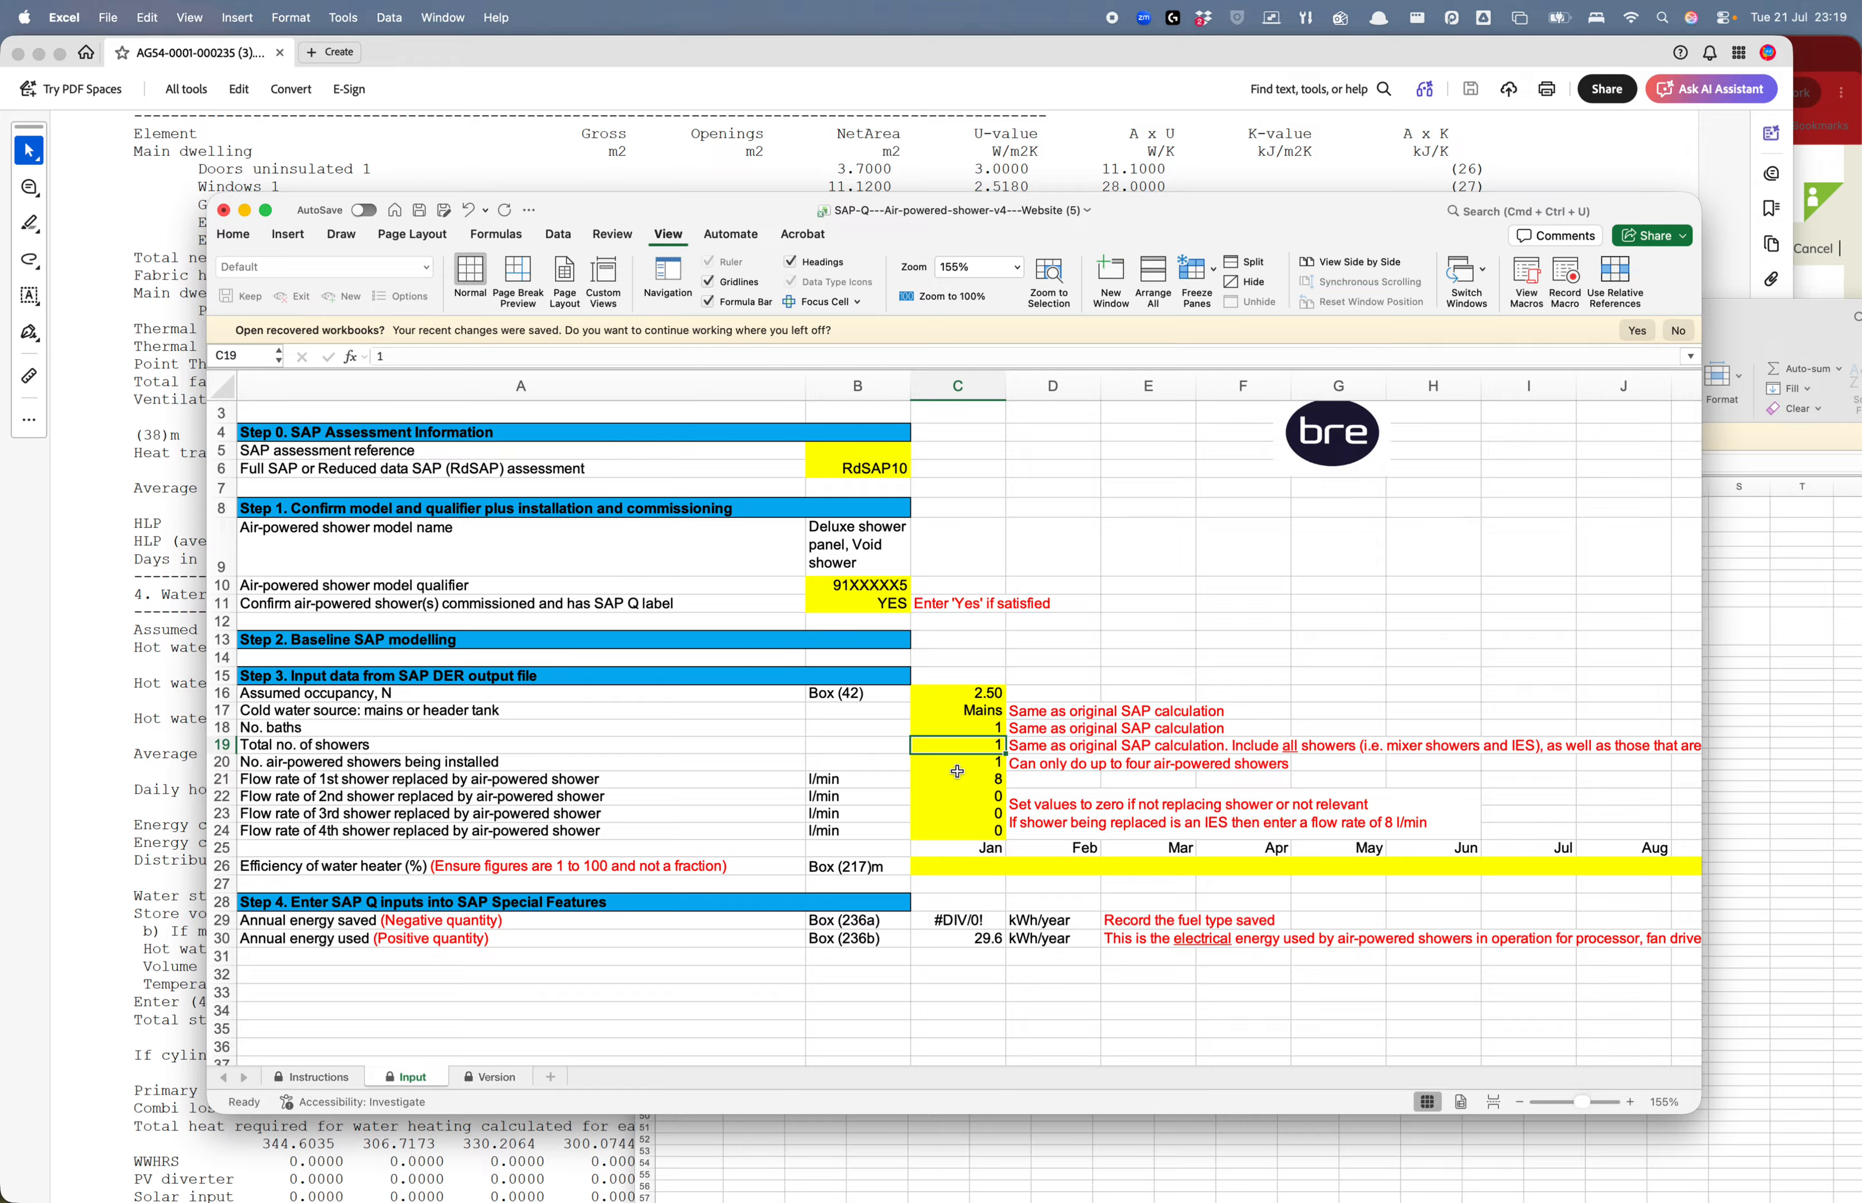
left_click(959, 764)
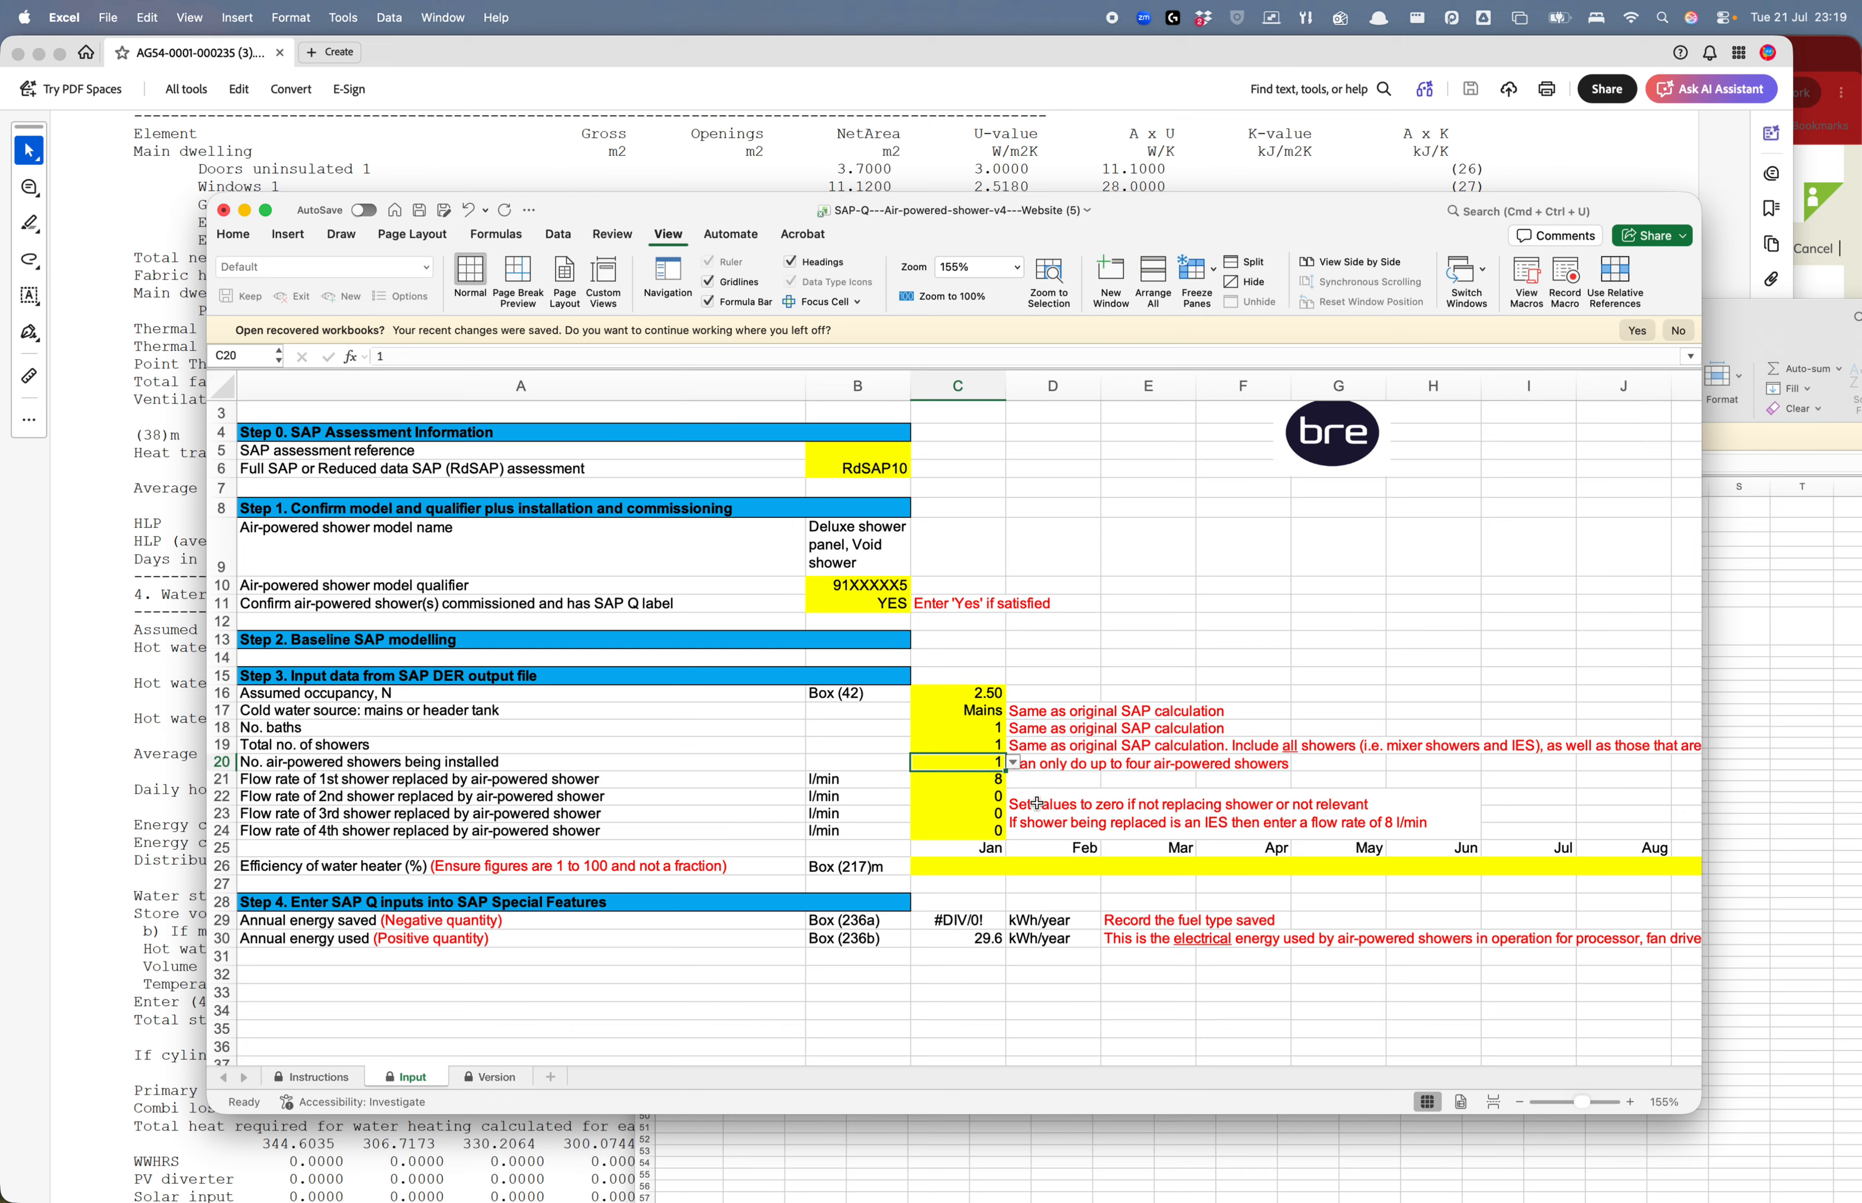
left_click(992, 777)
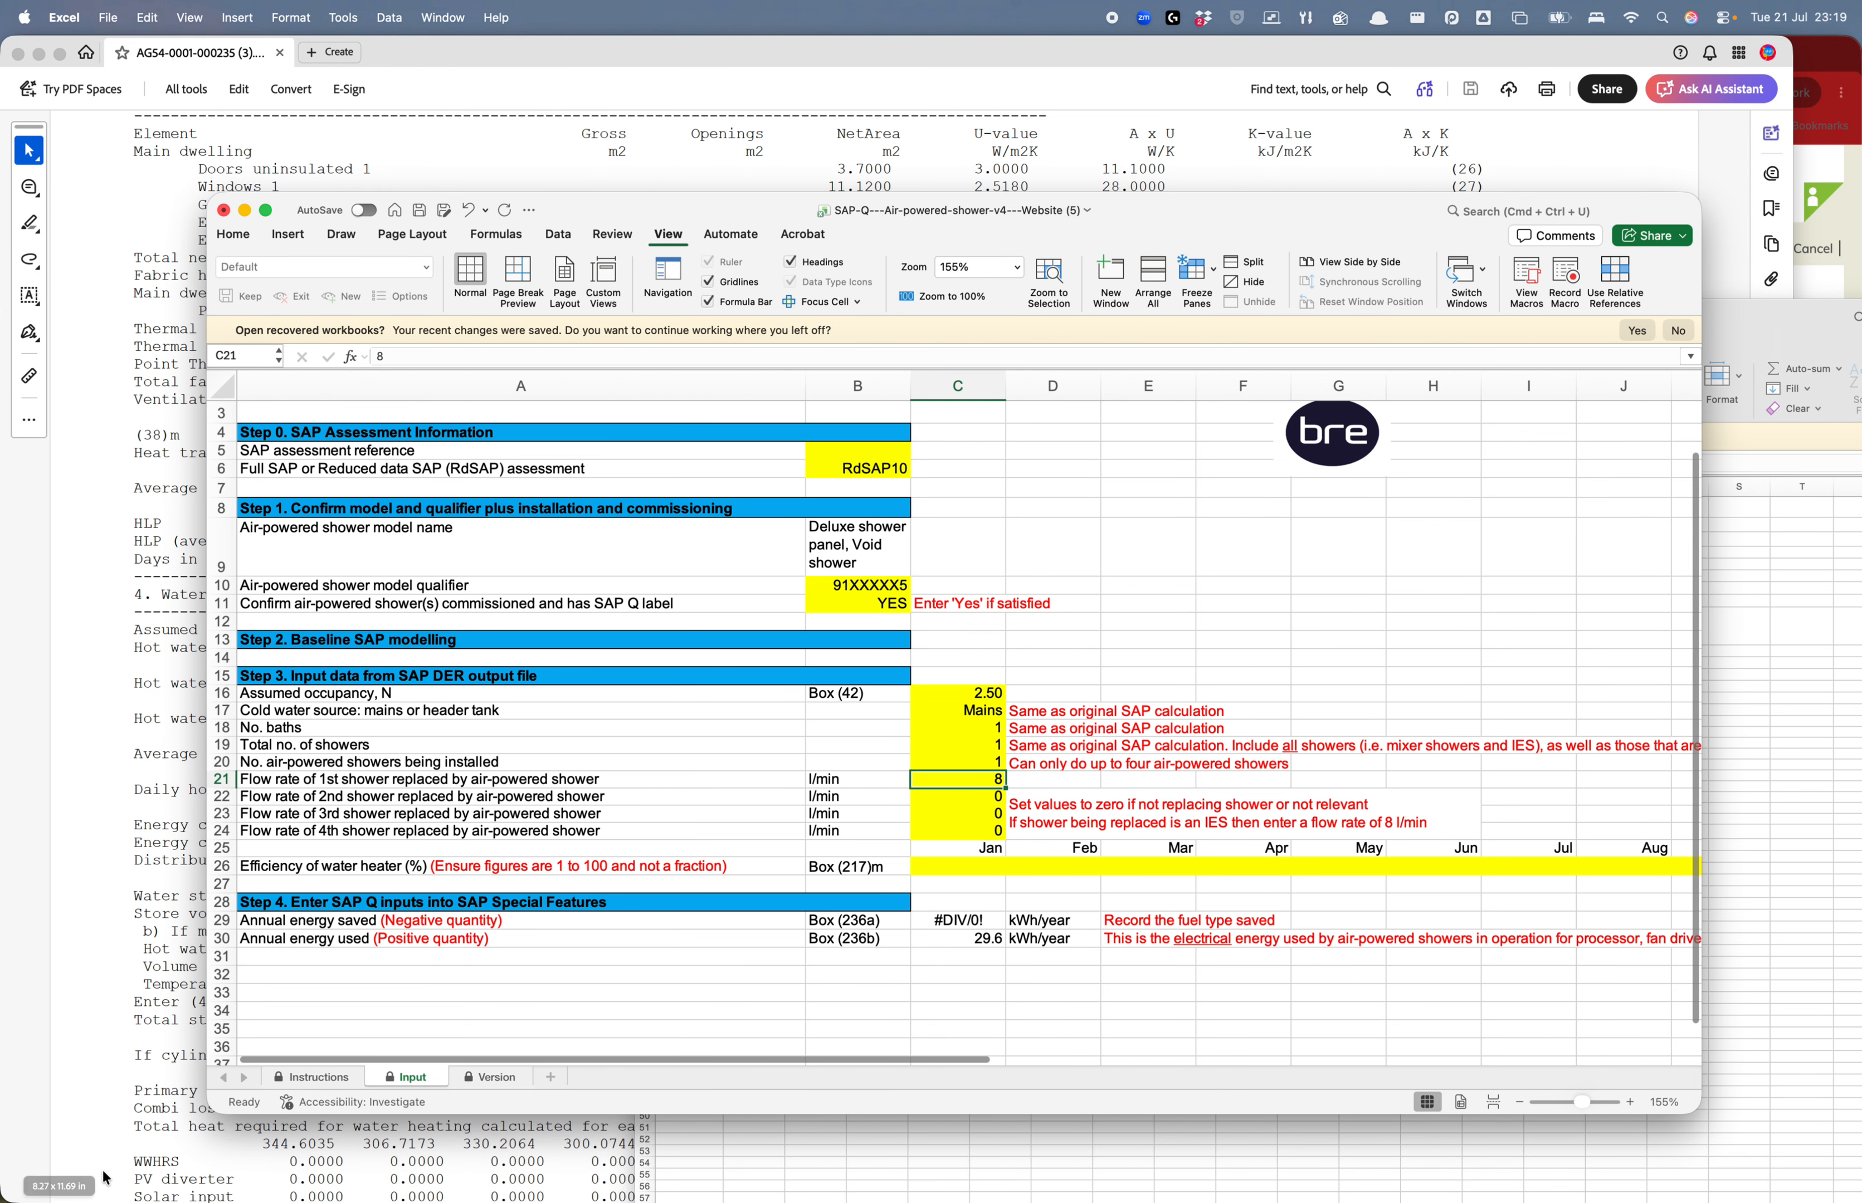
left_click_drag(216, 1107, 48, 1134)
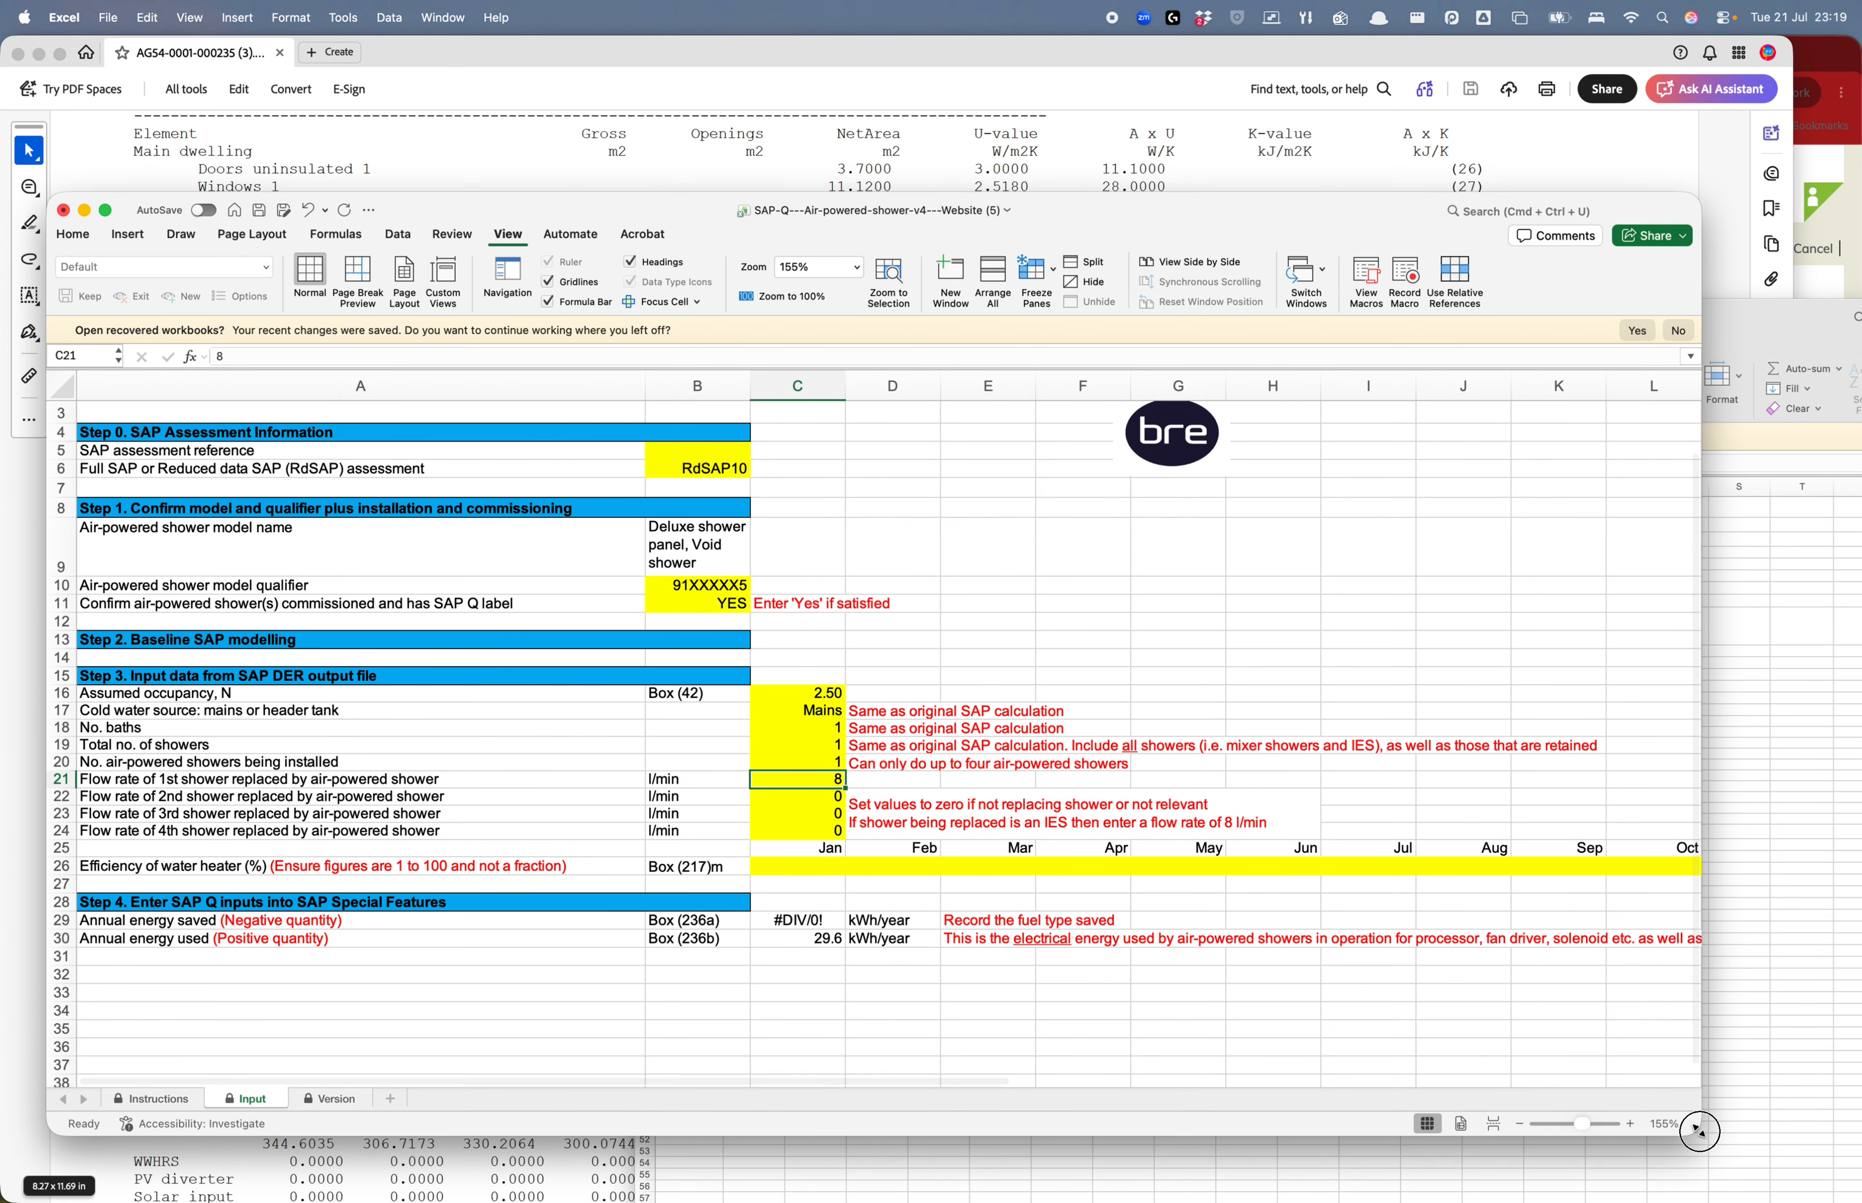
left_click_drag(1703, 1132, 1756, 1142)
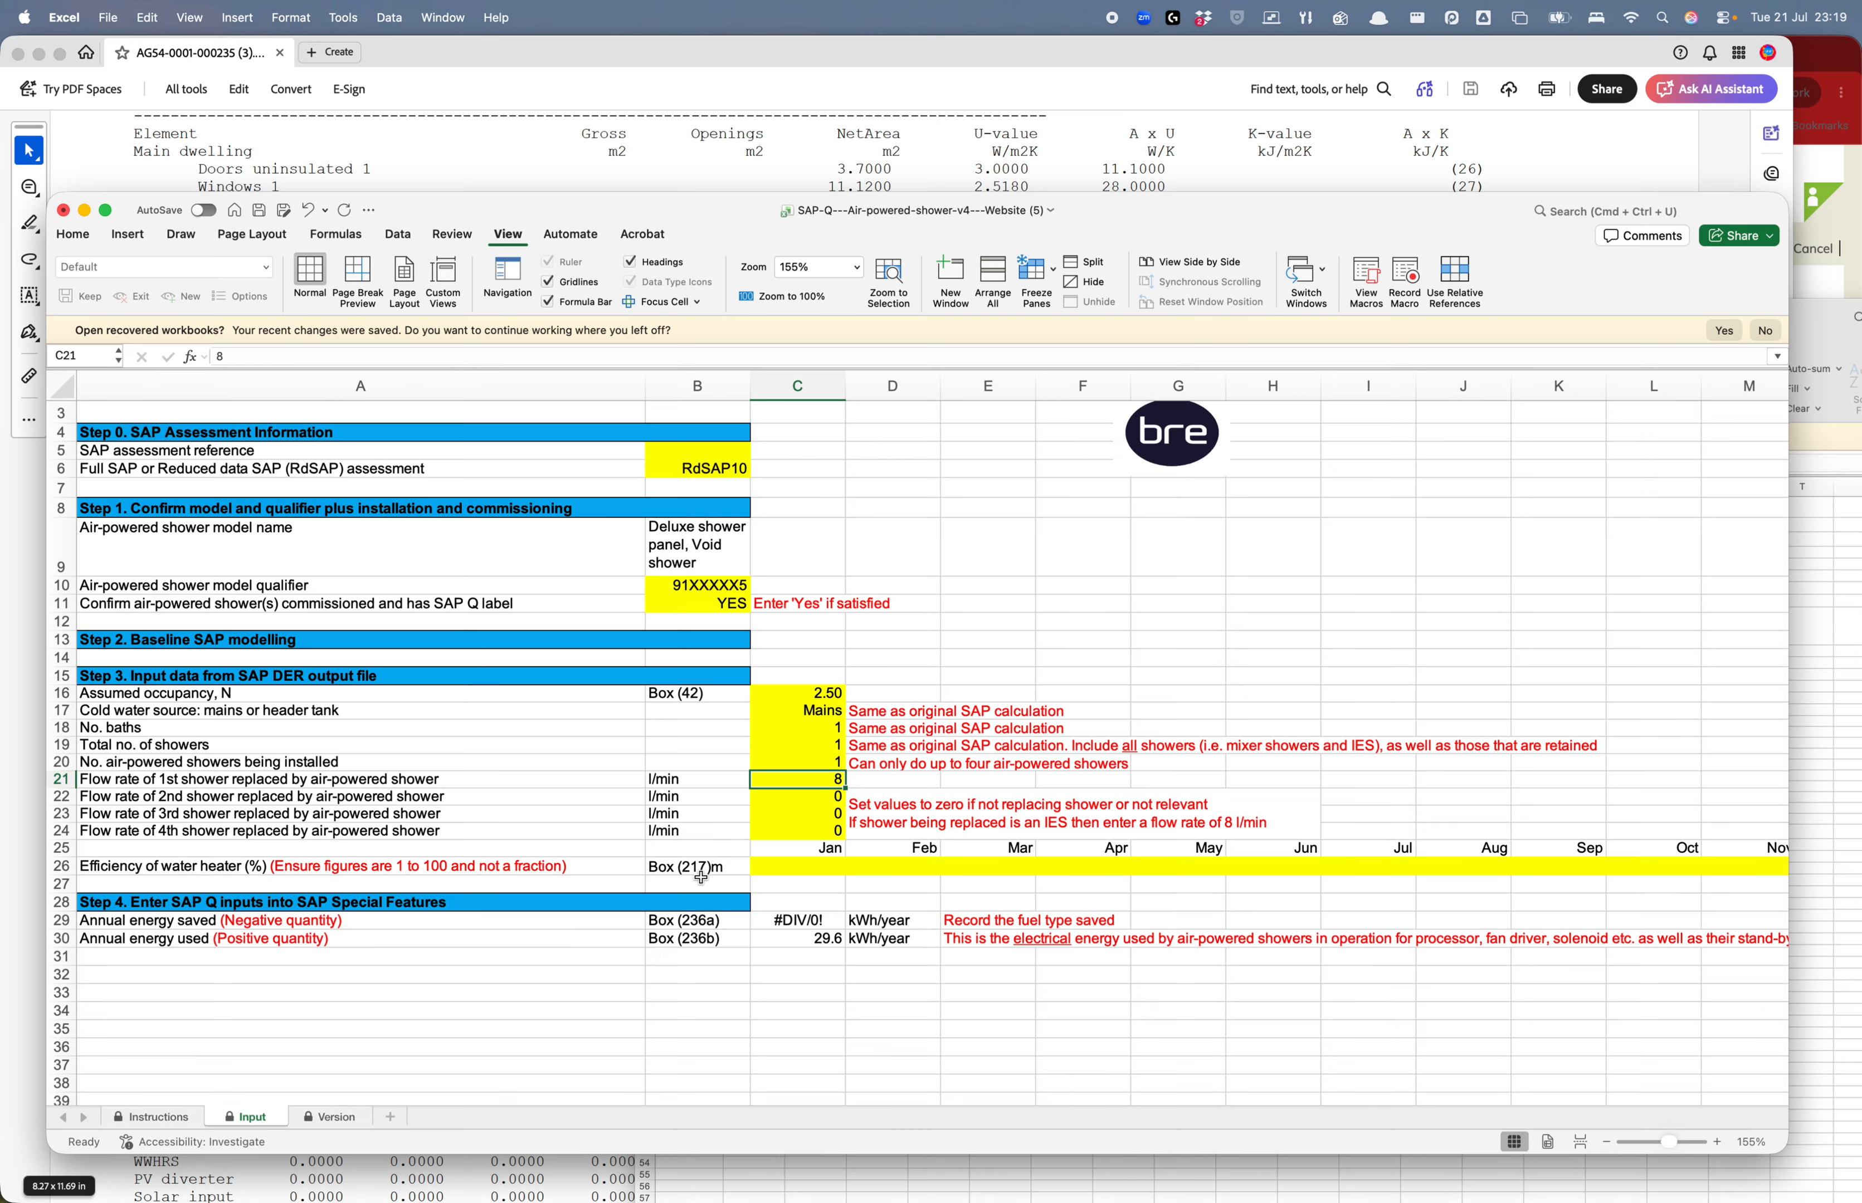
mouse_move(1022, 1188)
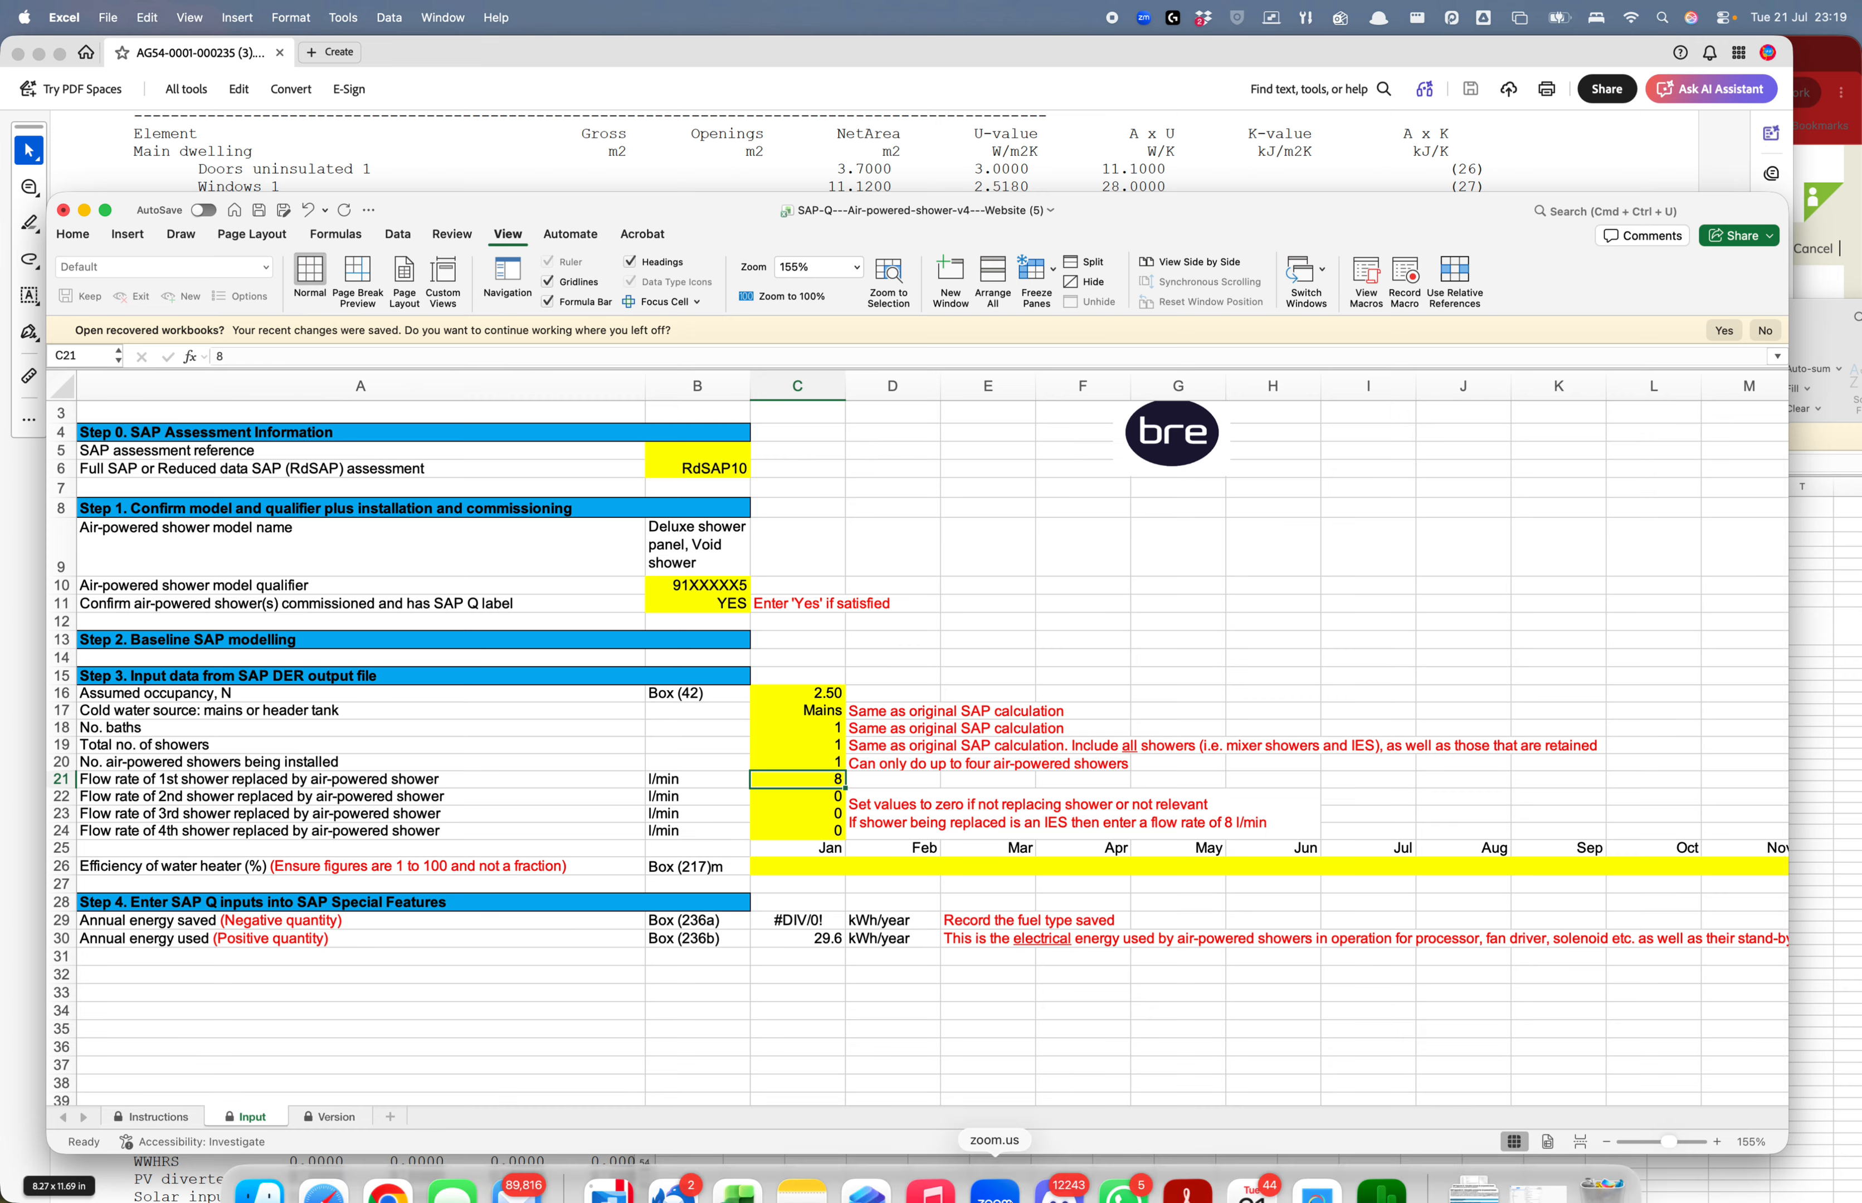
key("ctrl+Up")
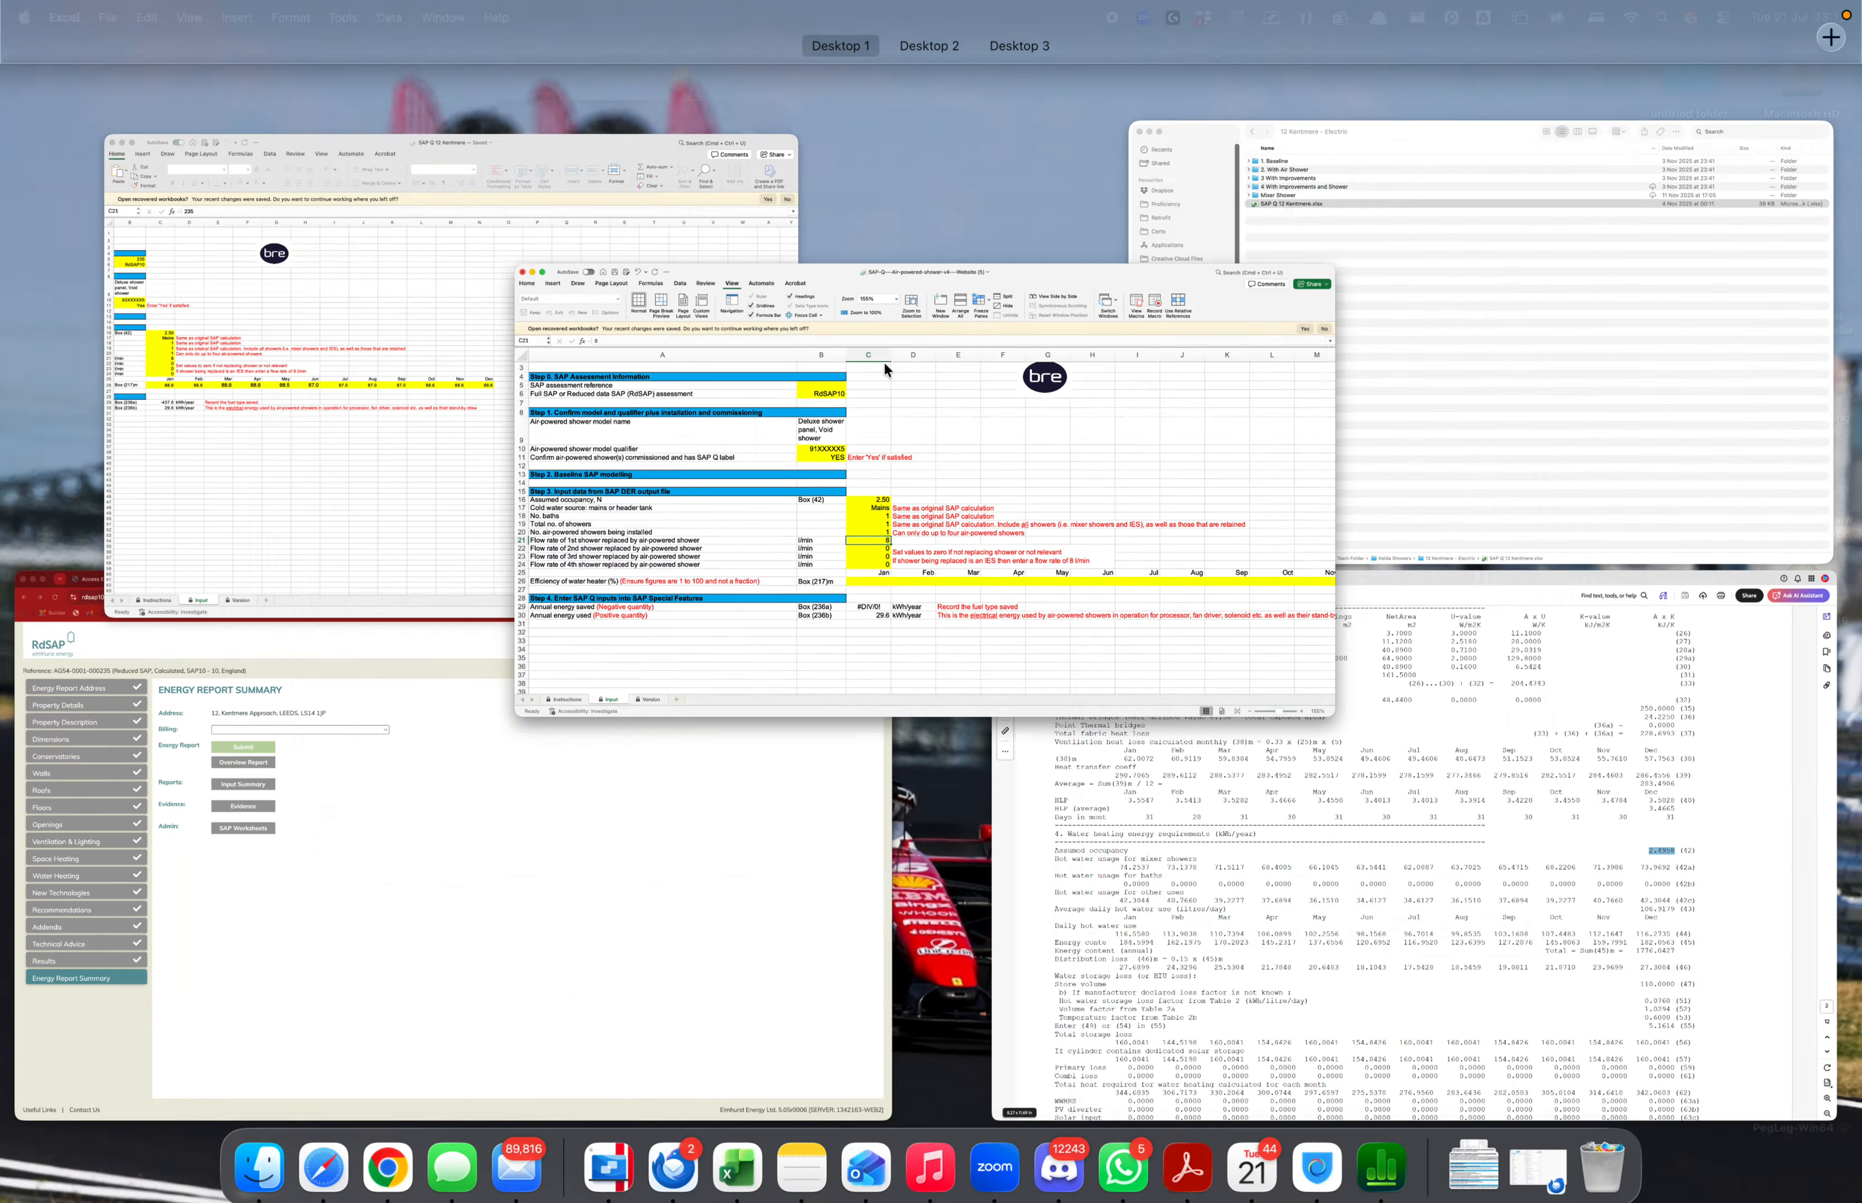
left_click(404, 354)
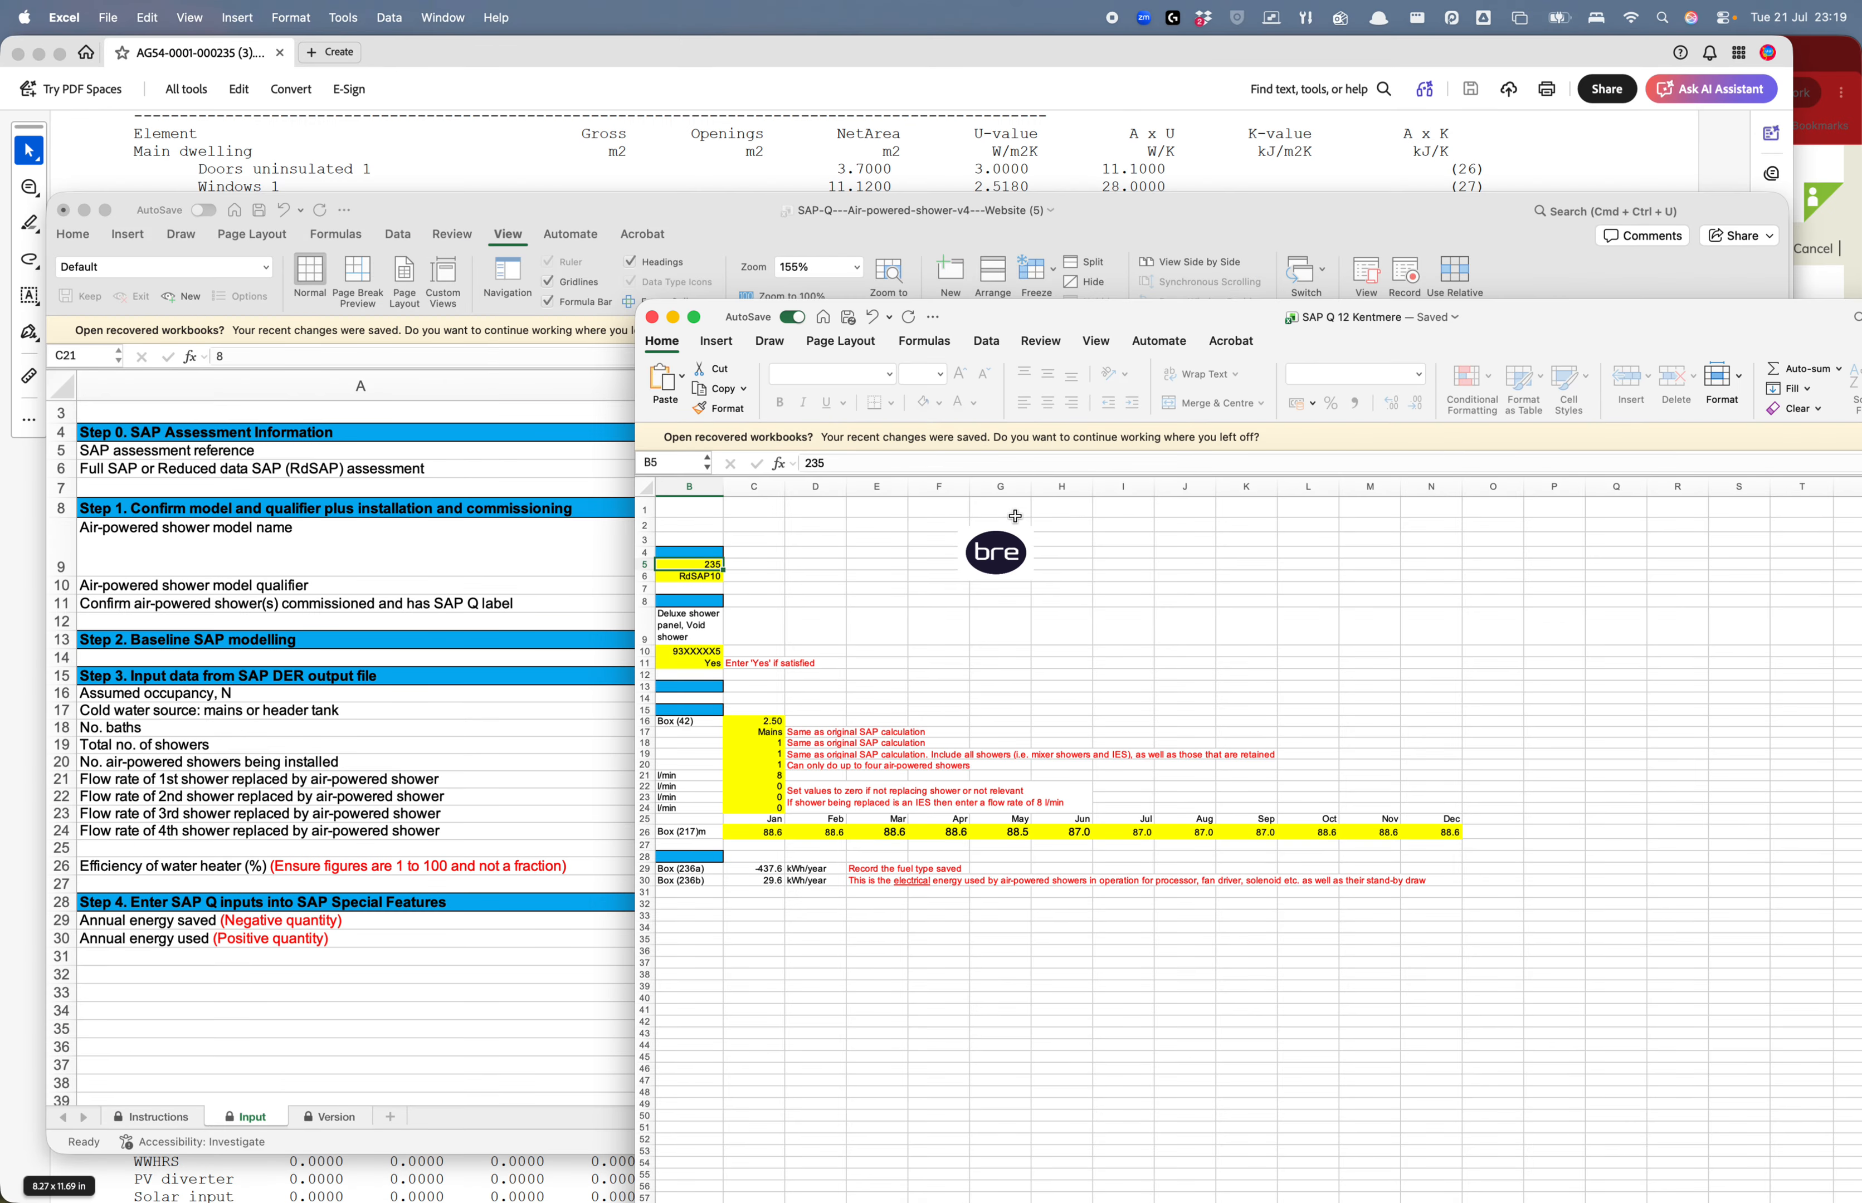
left_click_drag(1011, 319, 498, 110)
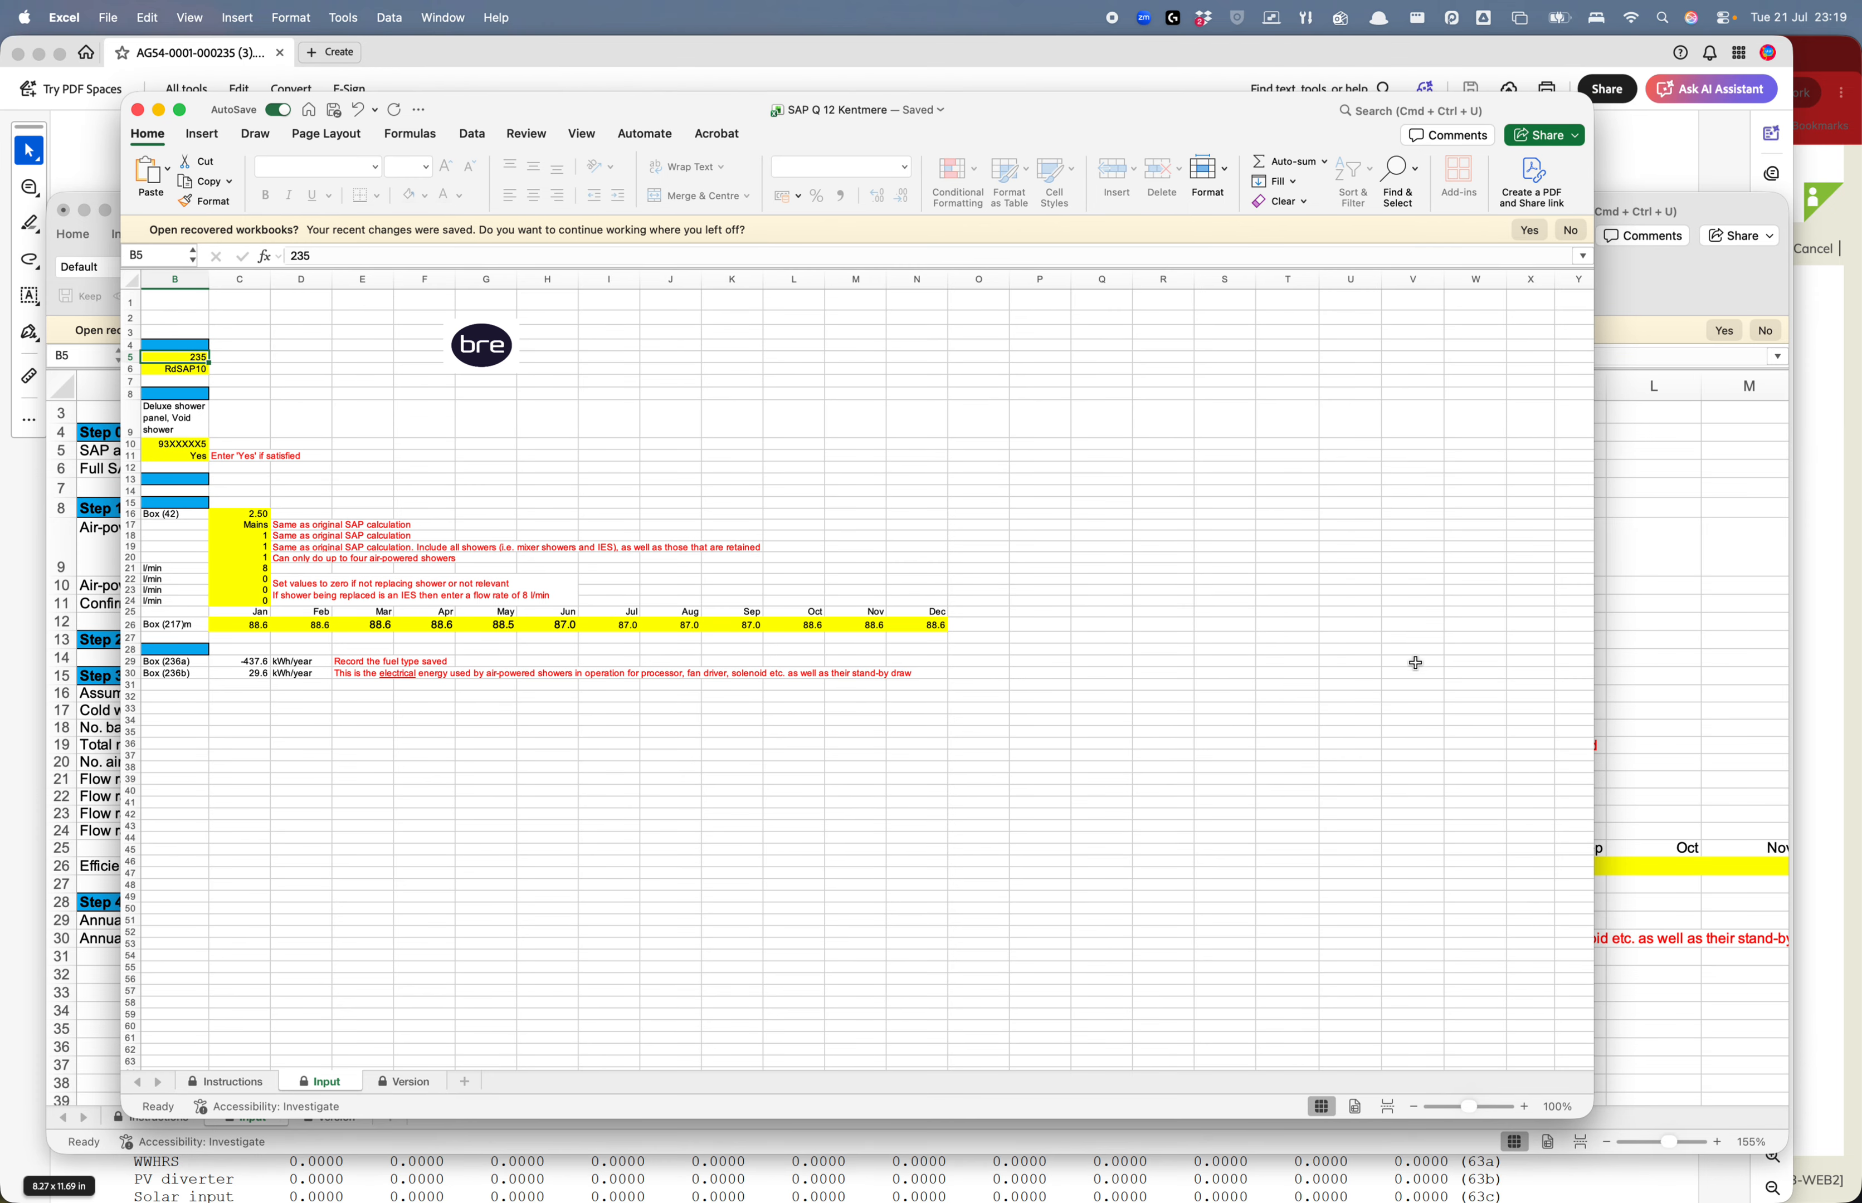
double_click(1593, 841)
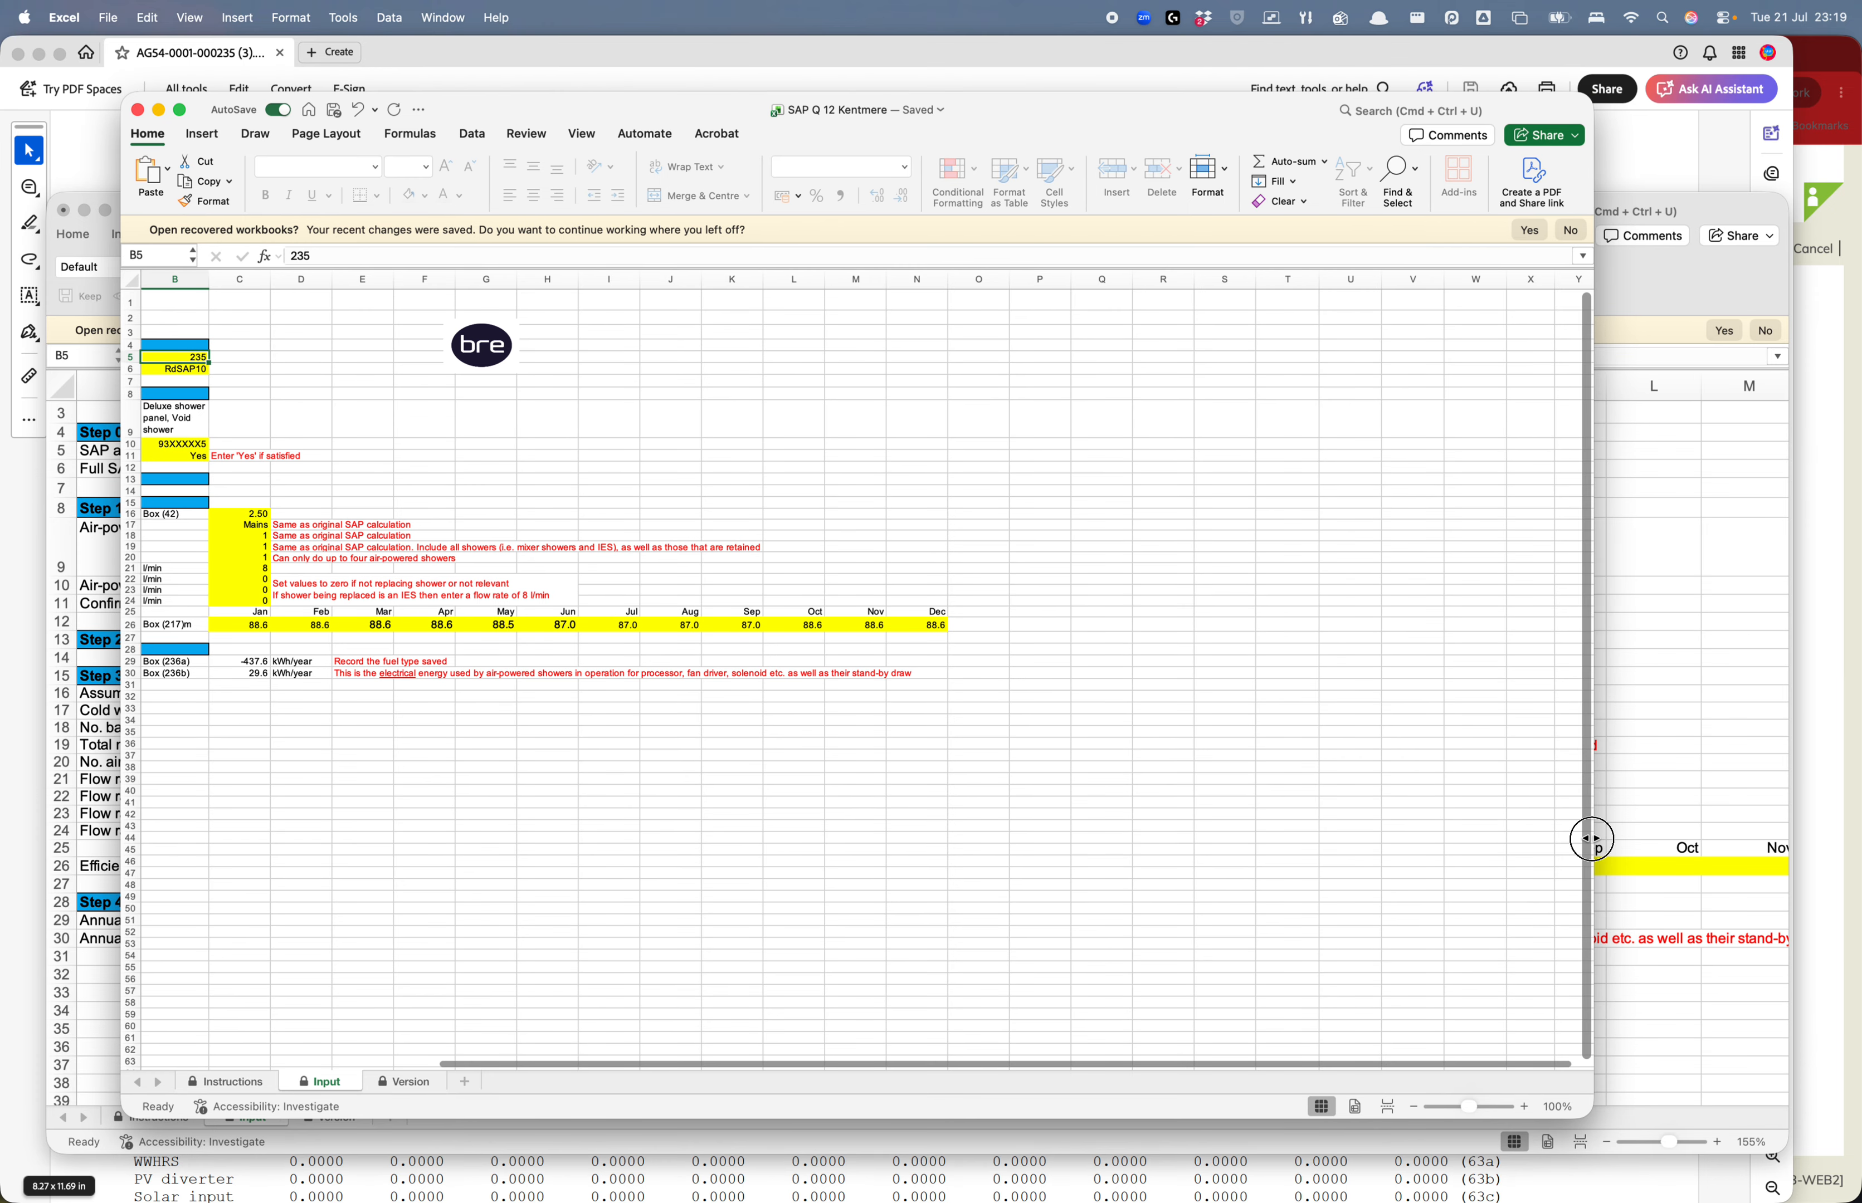
left_click(1616, 1106)
left_click_drag(1617, 1104, 1621, 1104)
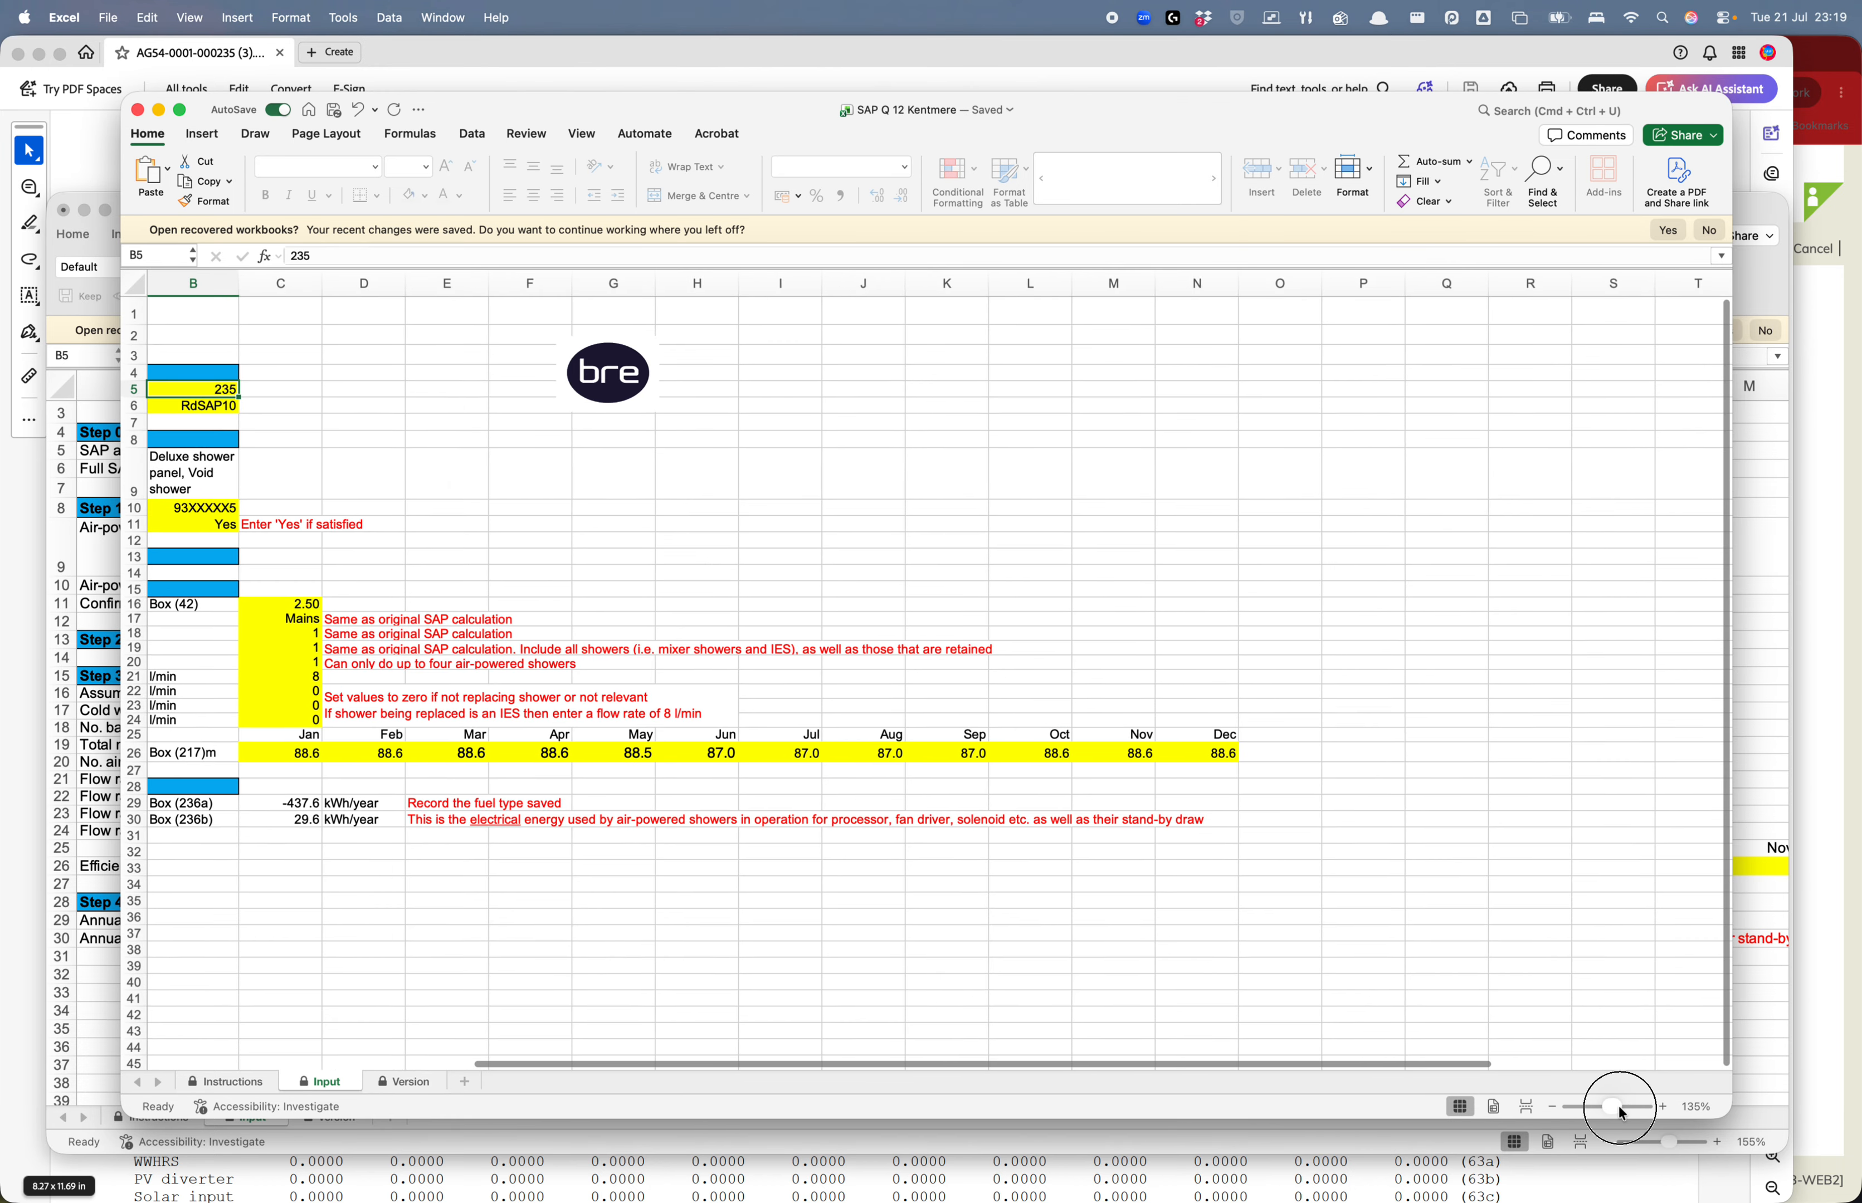
left_click_drag(900, 1064, 579, 1049)
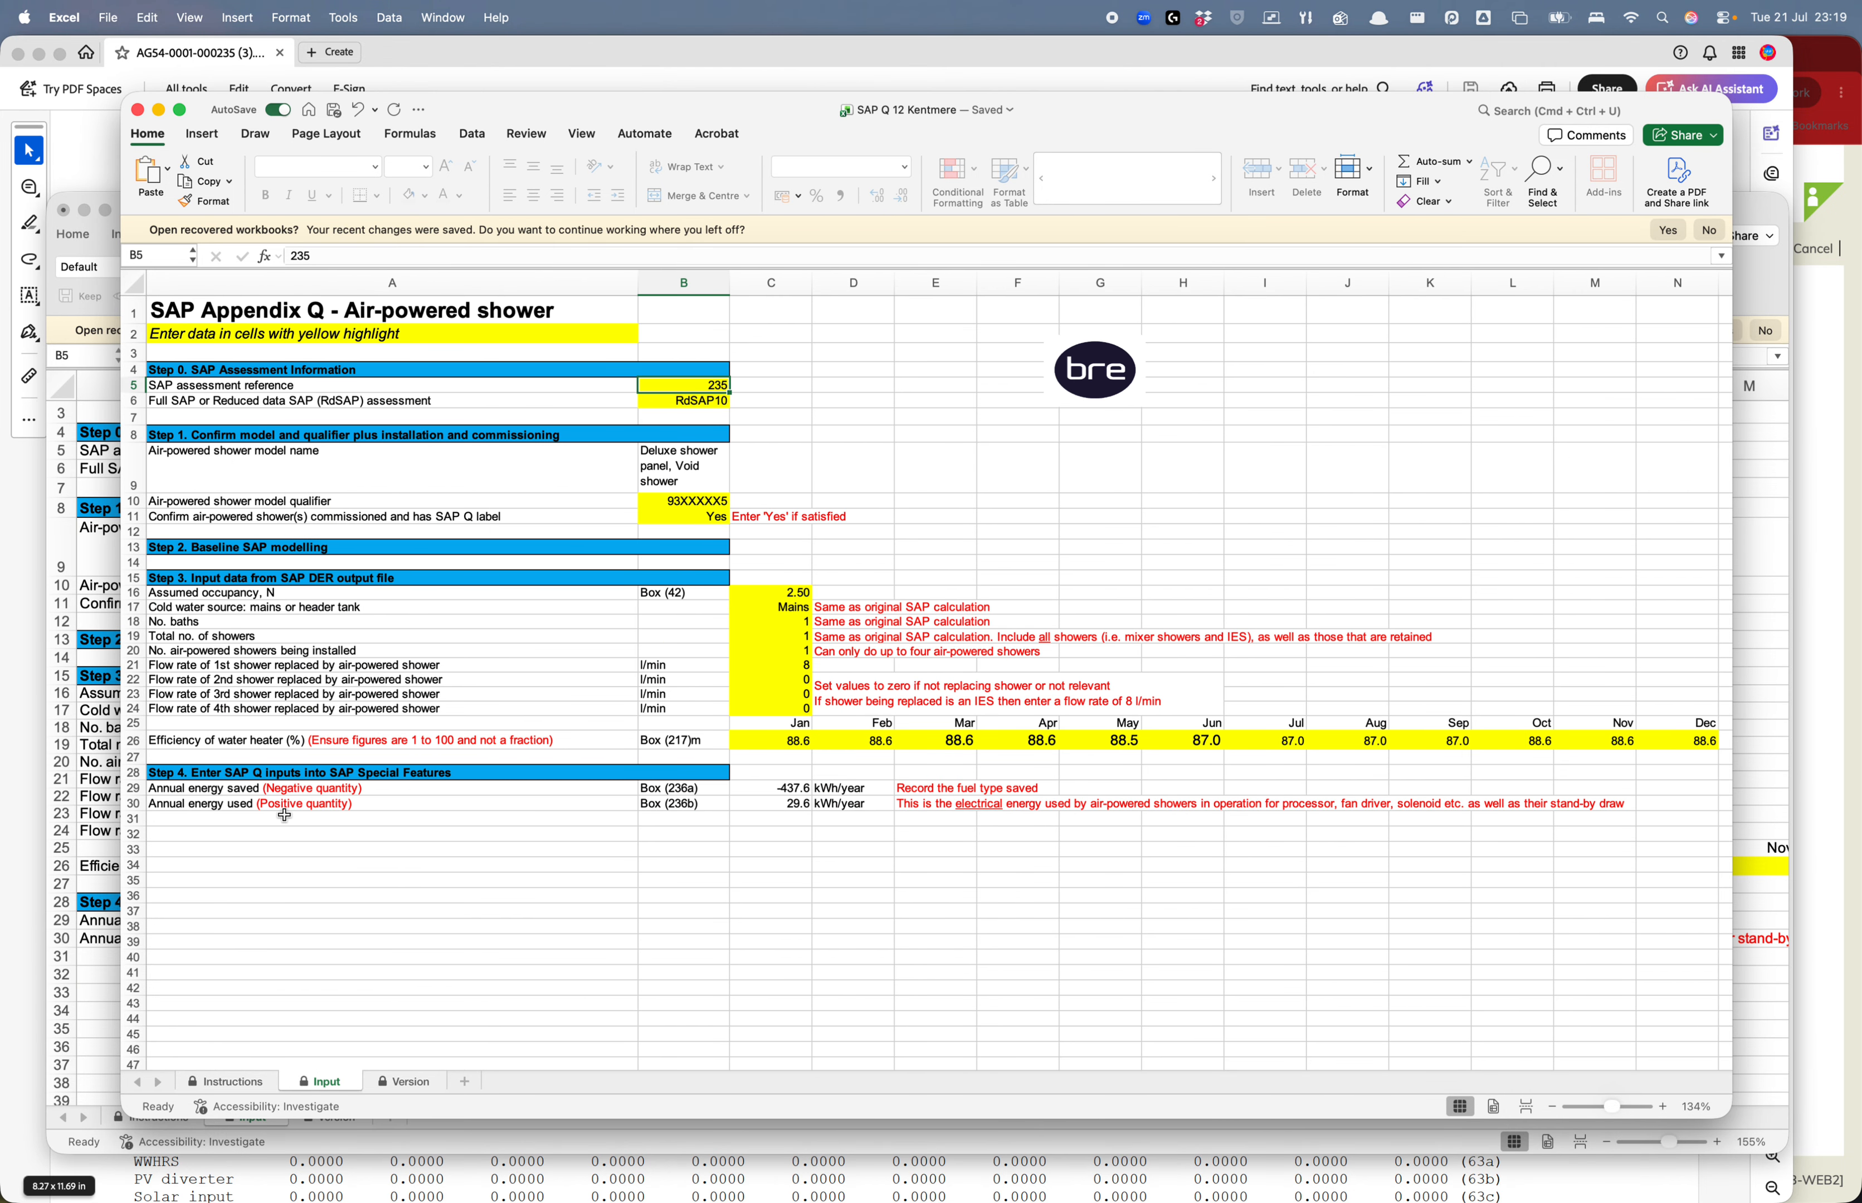
left_click(239, 793)
left_click(811, 790)
left_click(791, 790)
left_click(1836, 512)
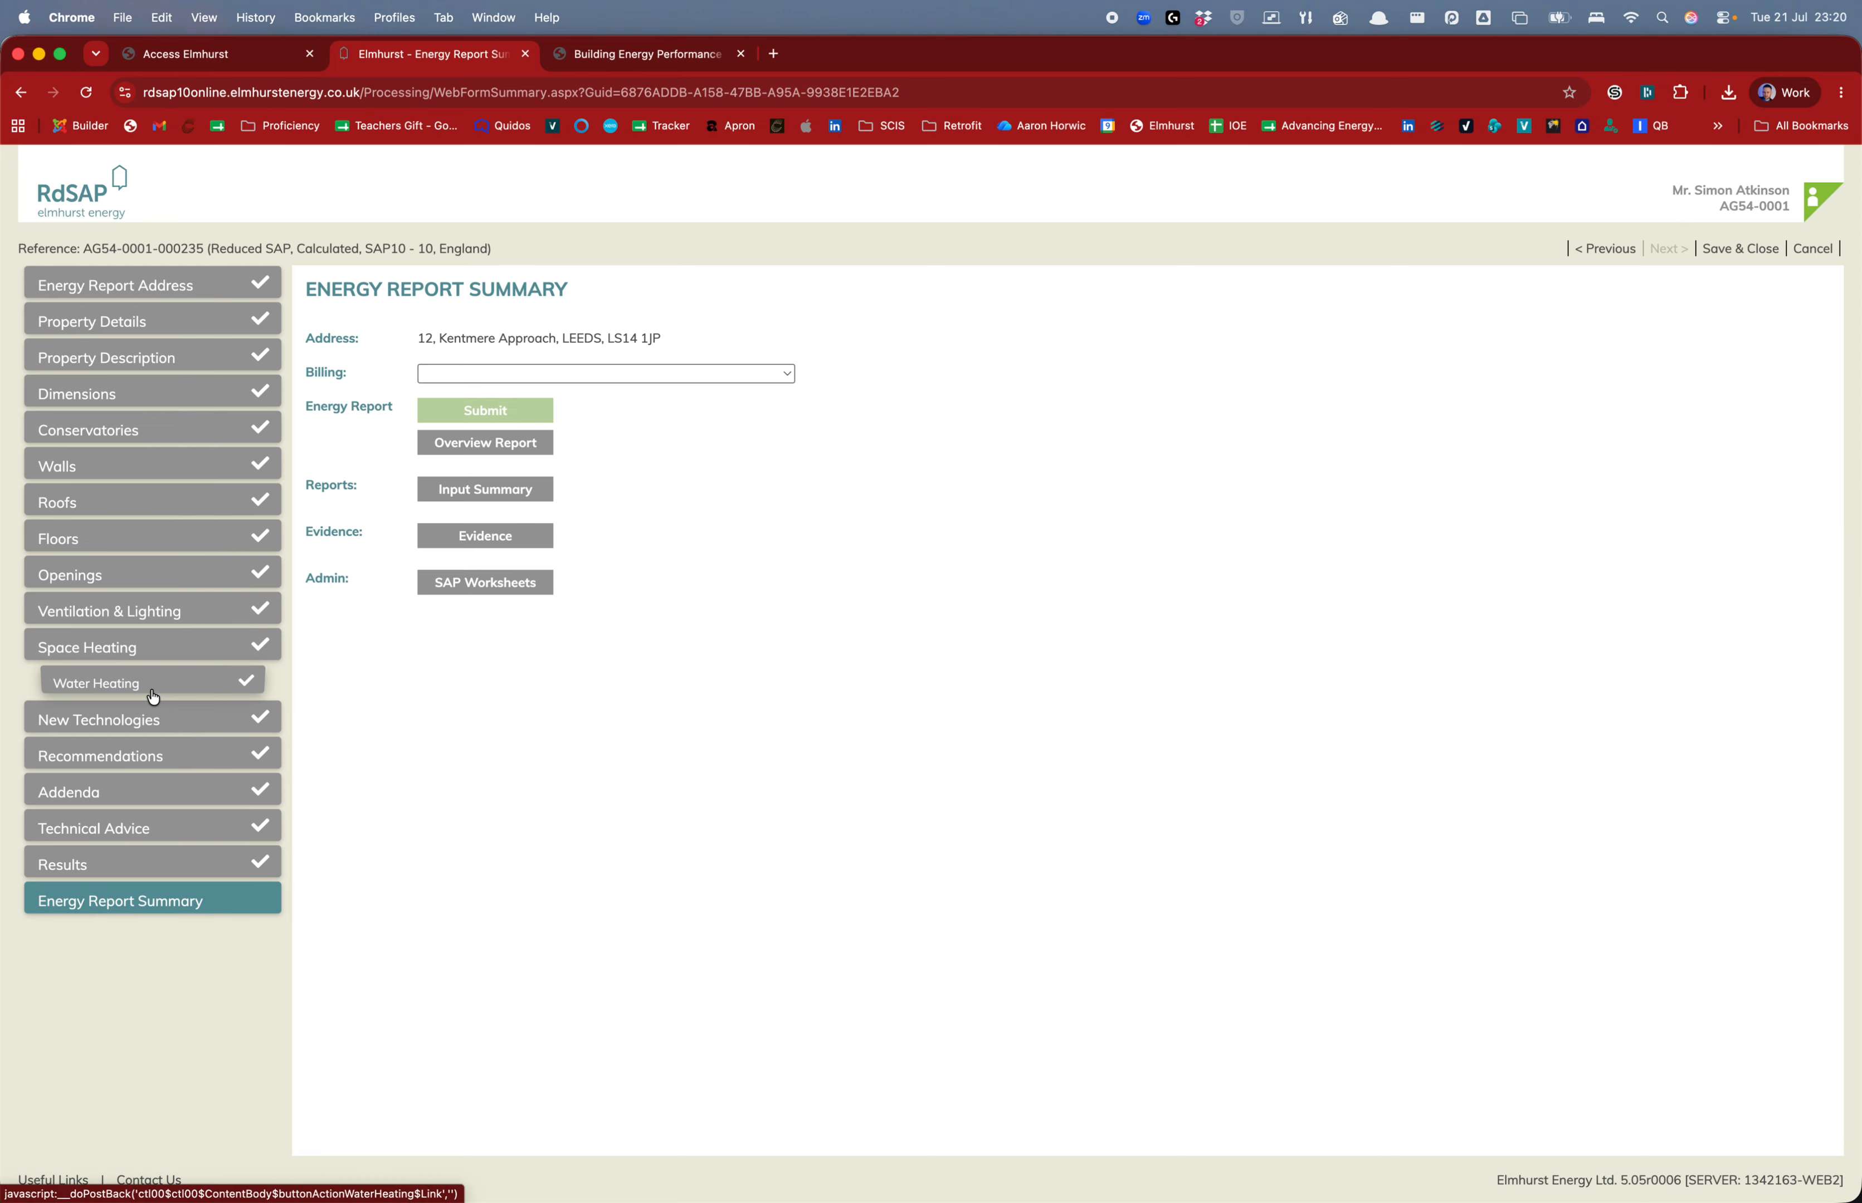
Add a new New Technologies special feature with saving type Fuel saving feature
left_click(151, 719)
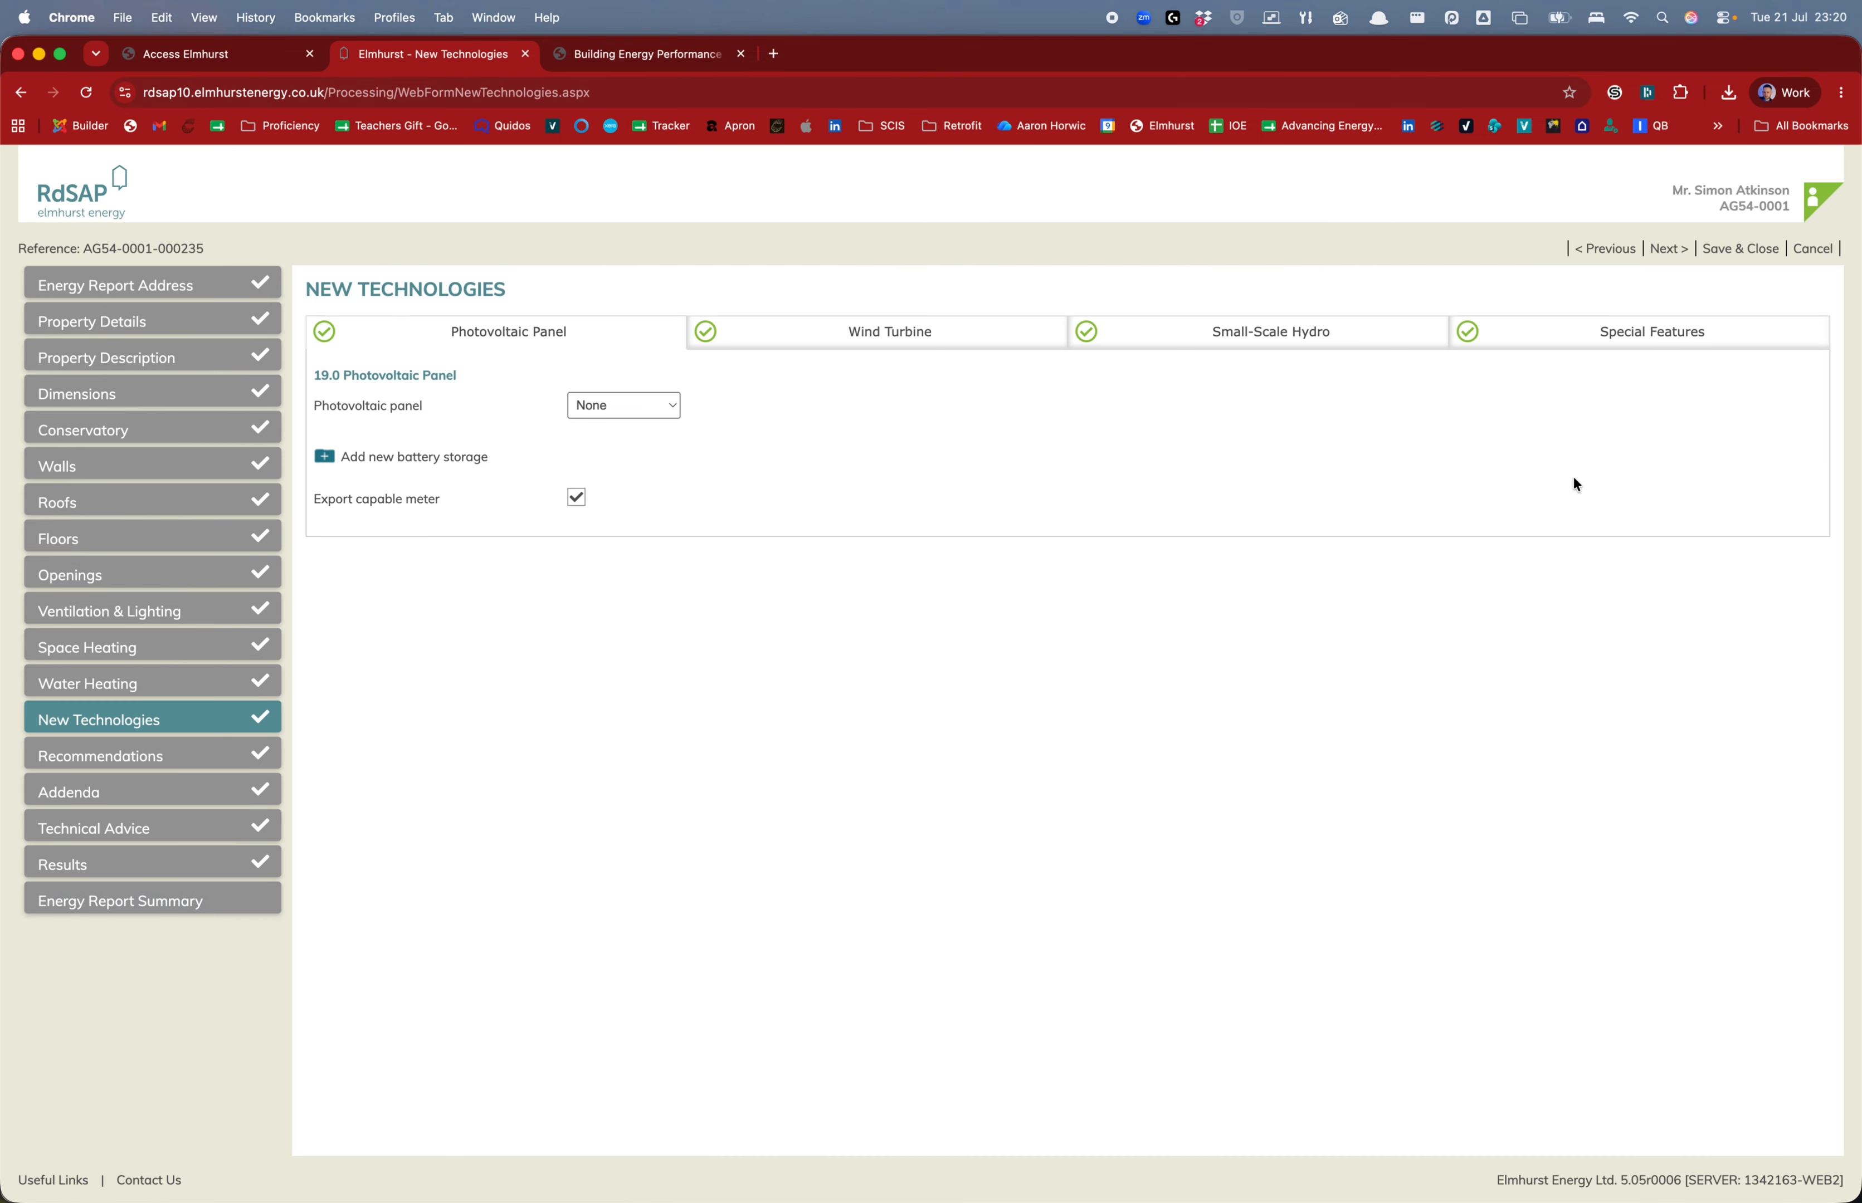
left_click(1702, 342)
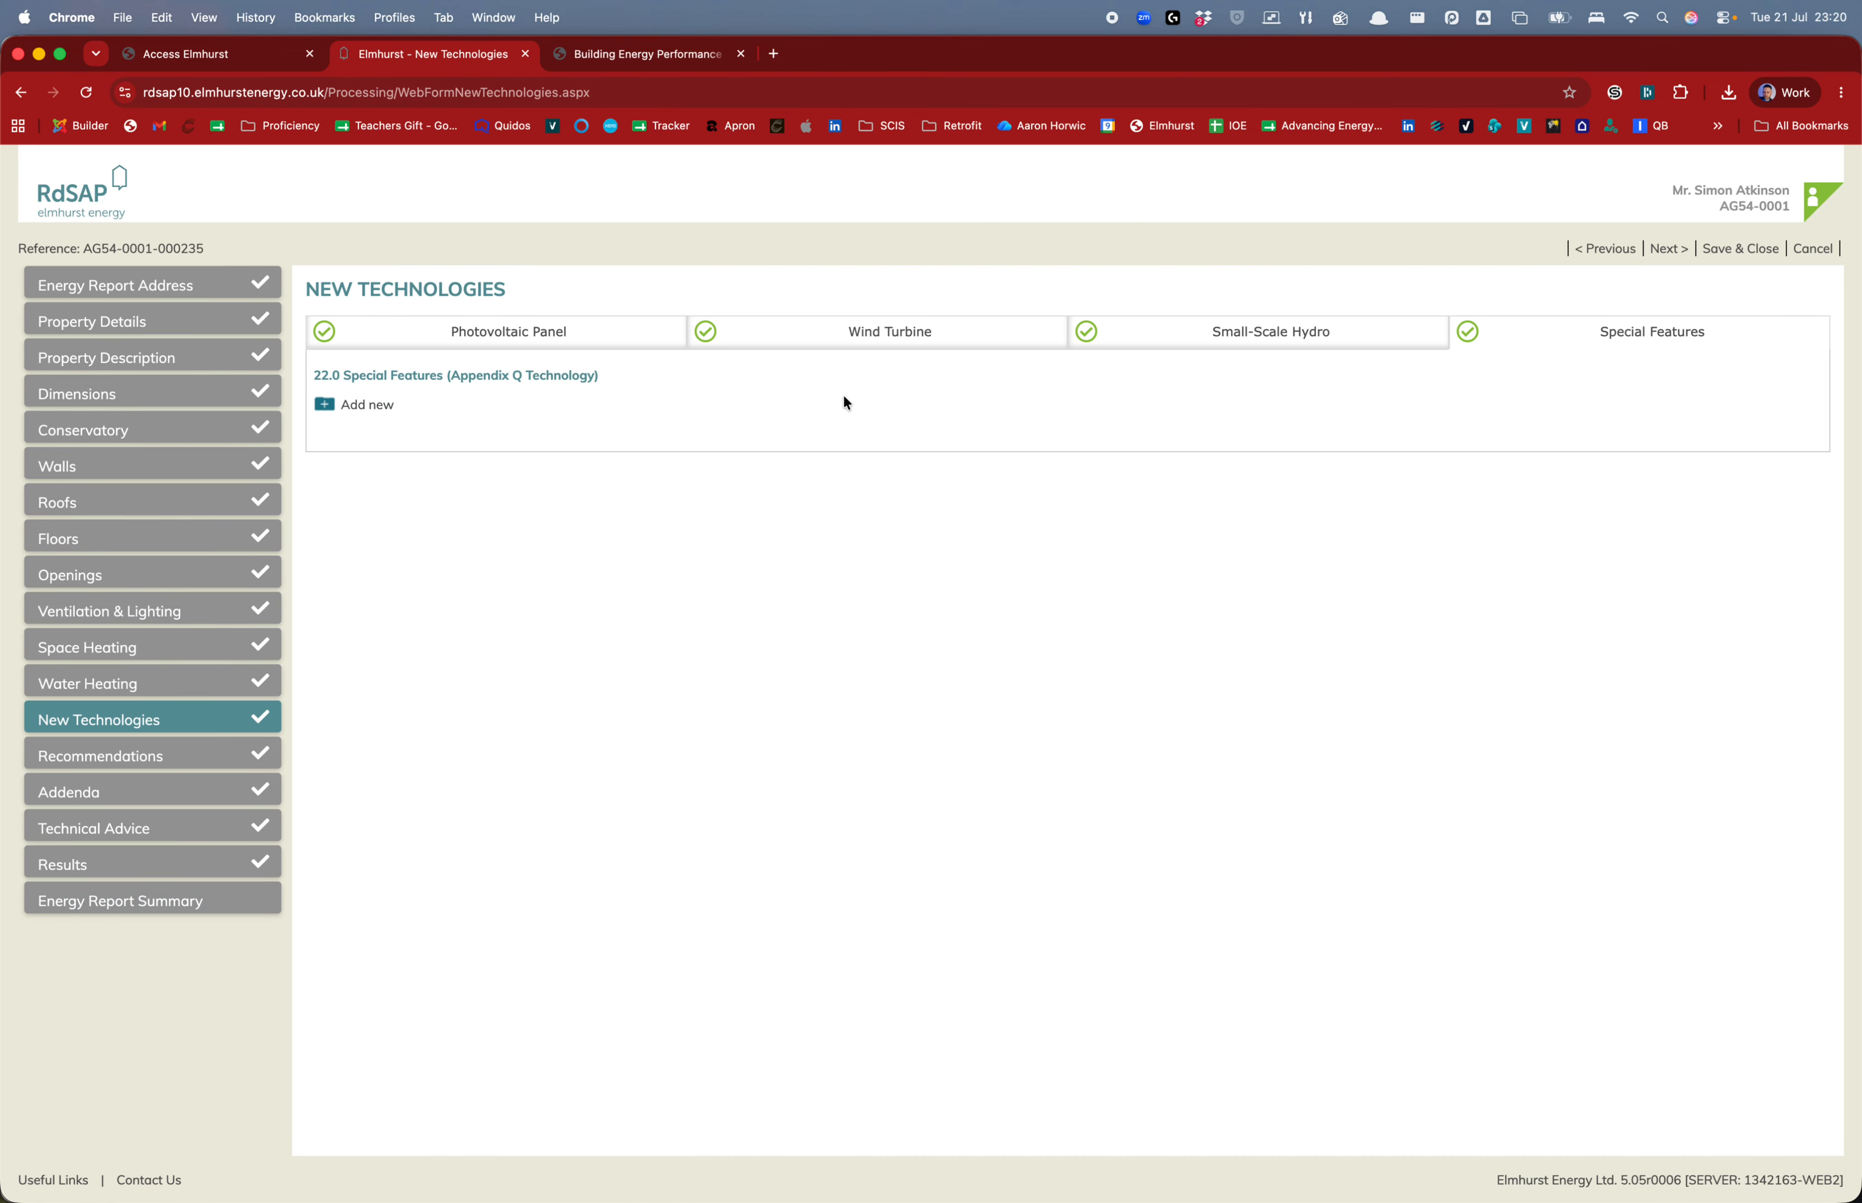
left_click(323, 406)
left_click(637, 491)
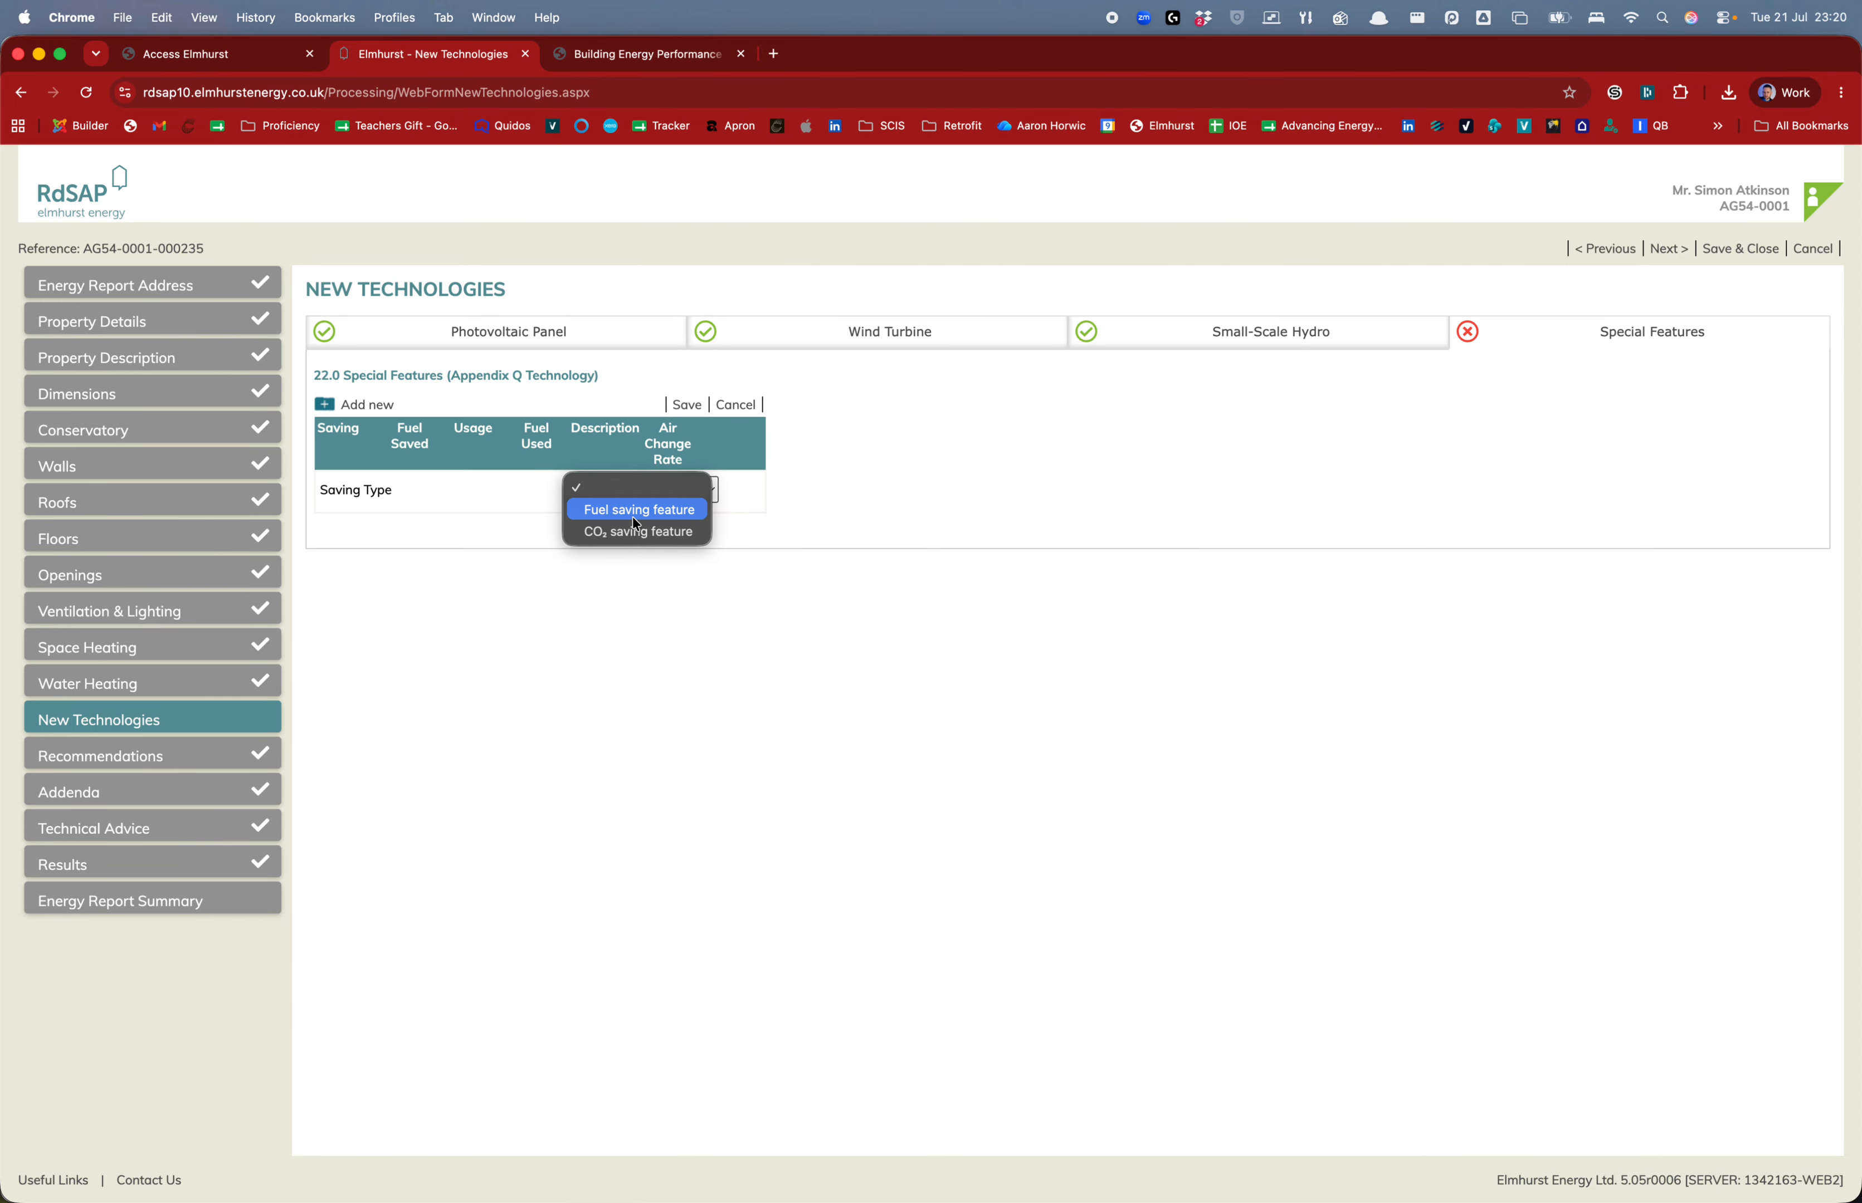
left_click(634, 518)
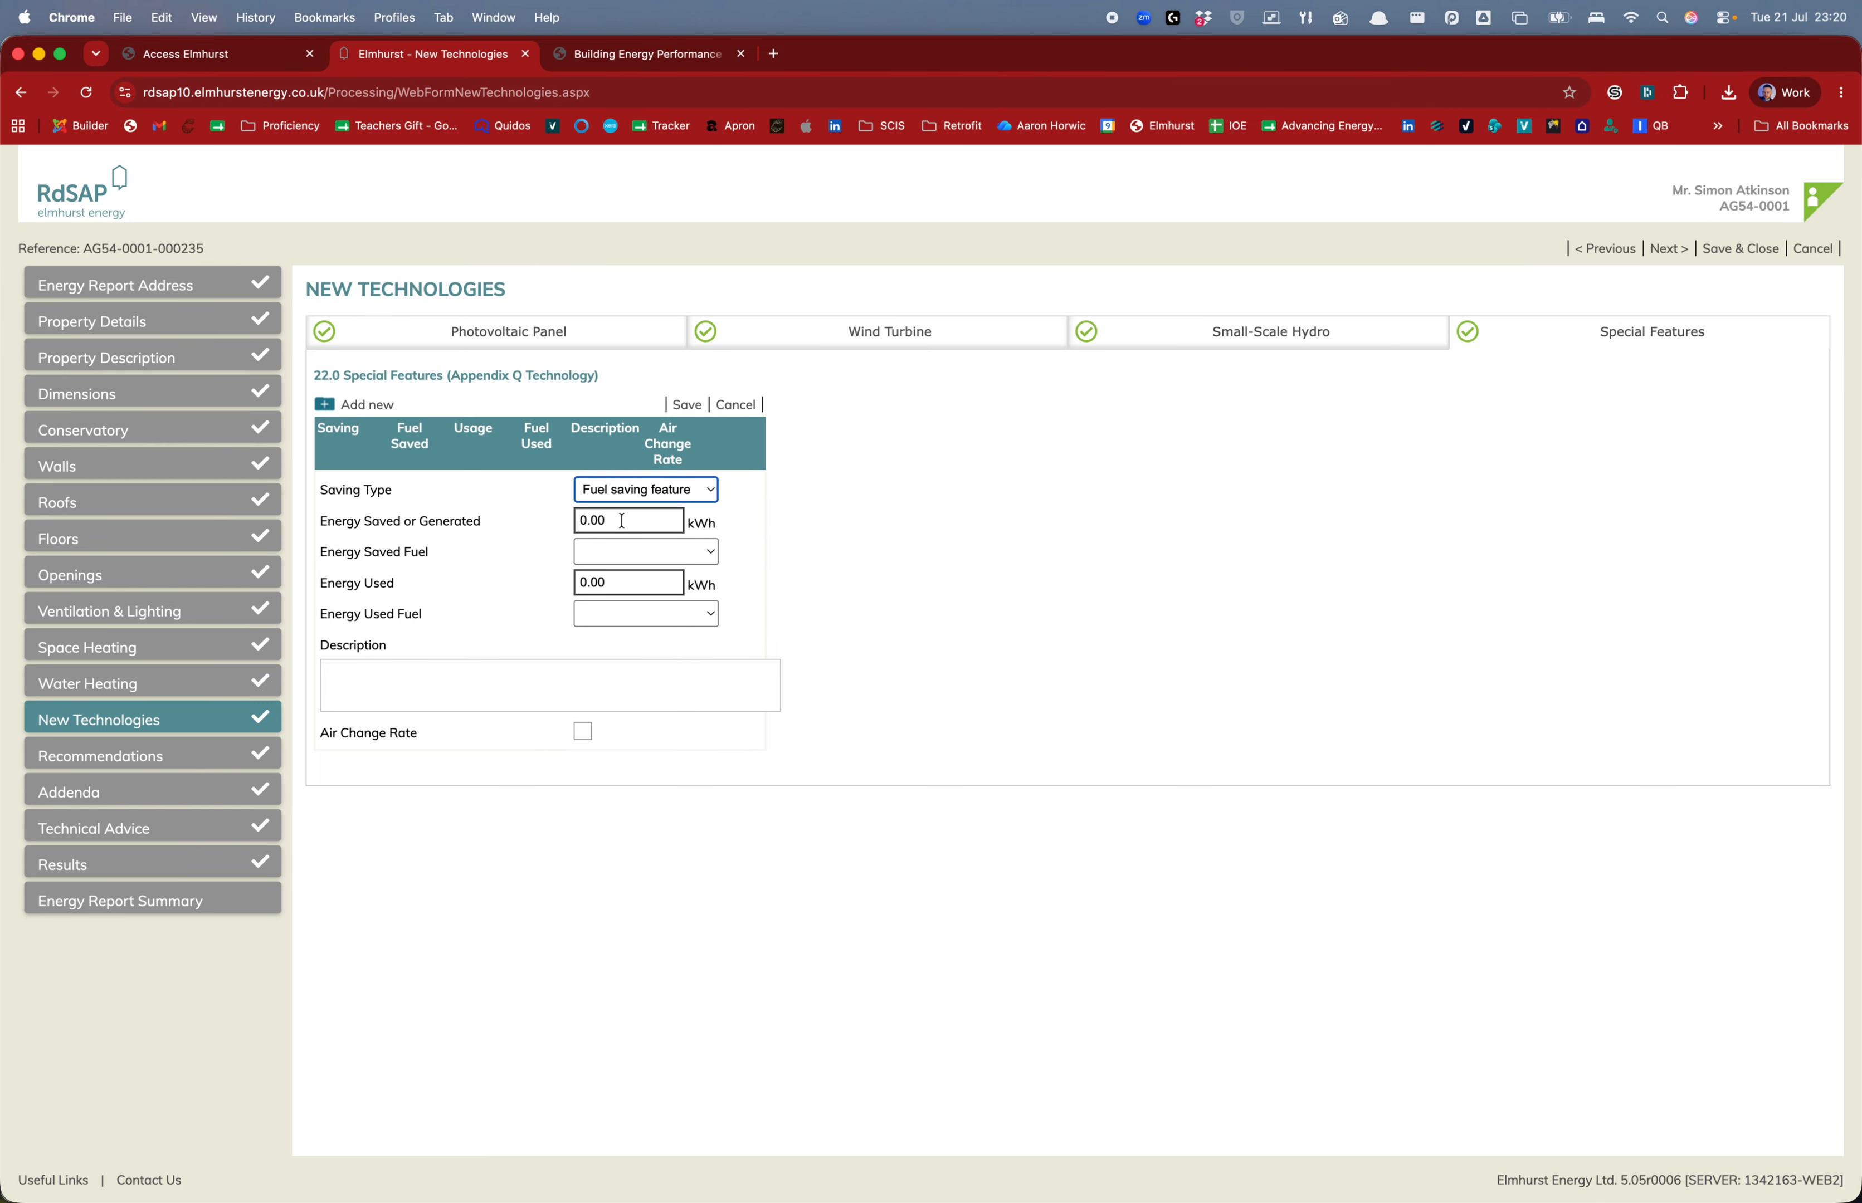
Enter 437.6 kWh as the feature's Energy Saved or Generated
key("ctrl+Up")
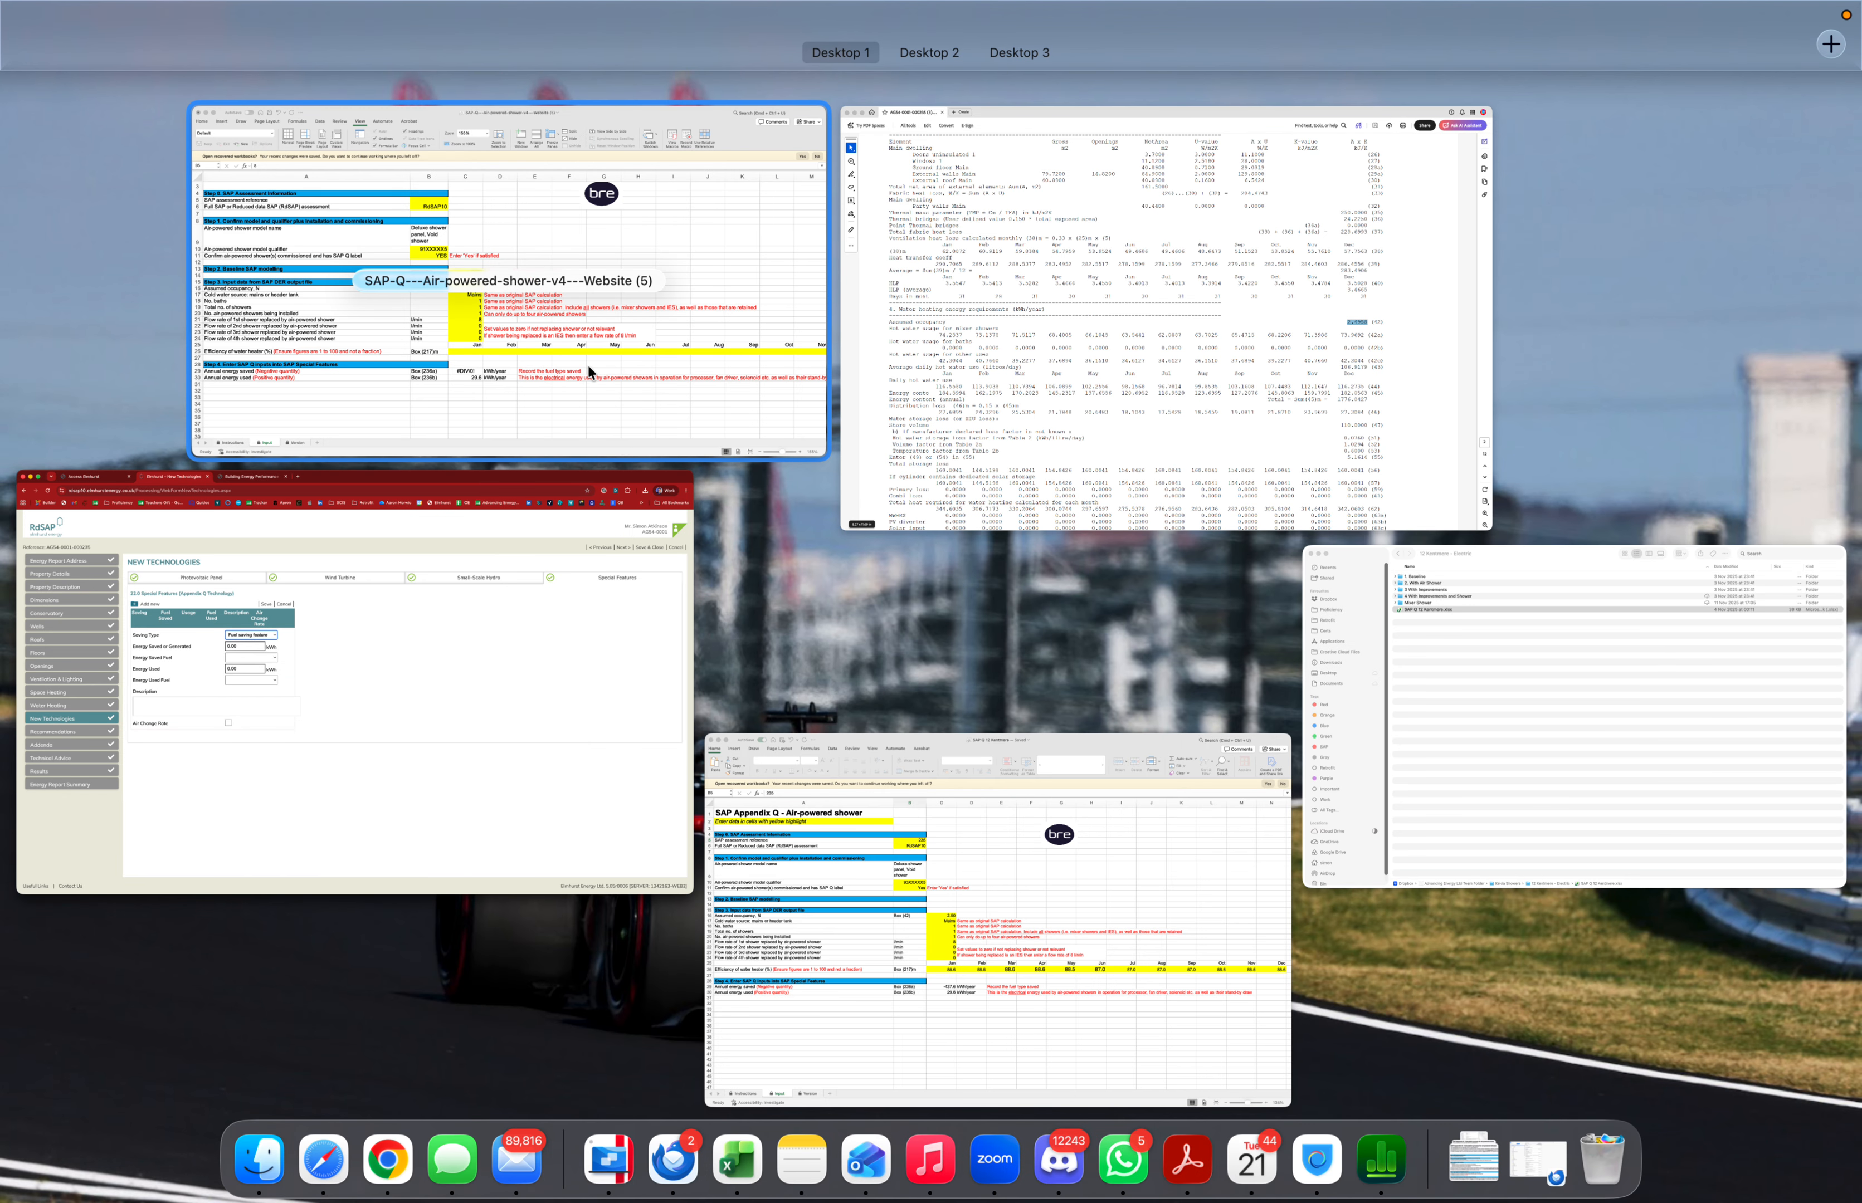
left_click(942, 1025)
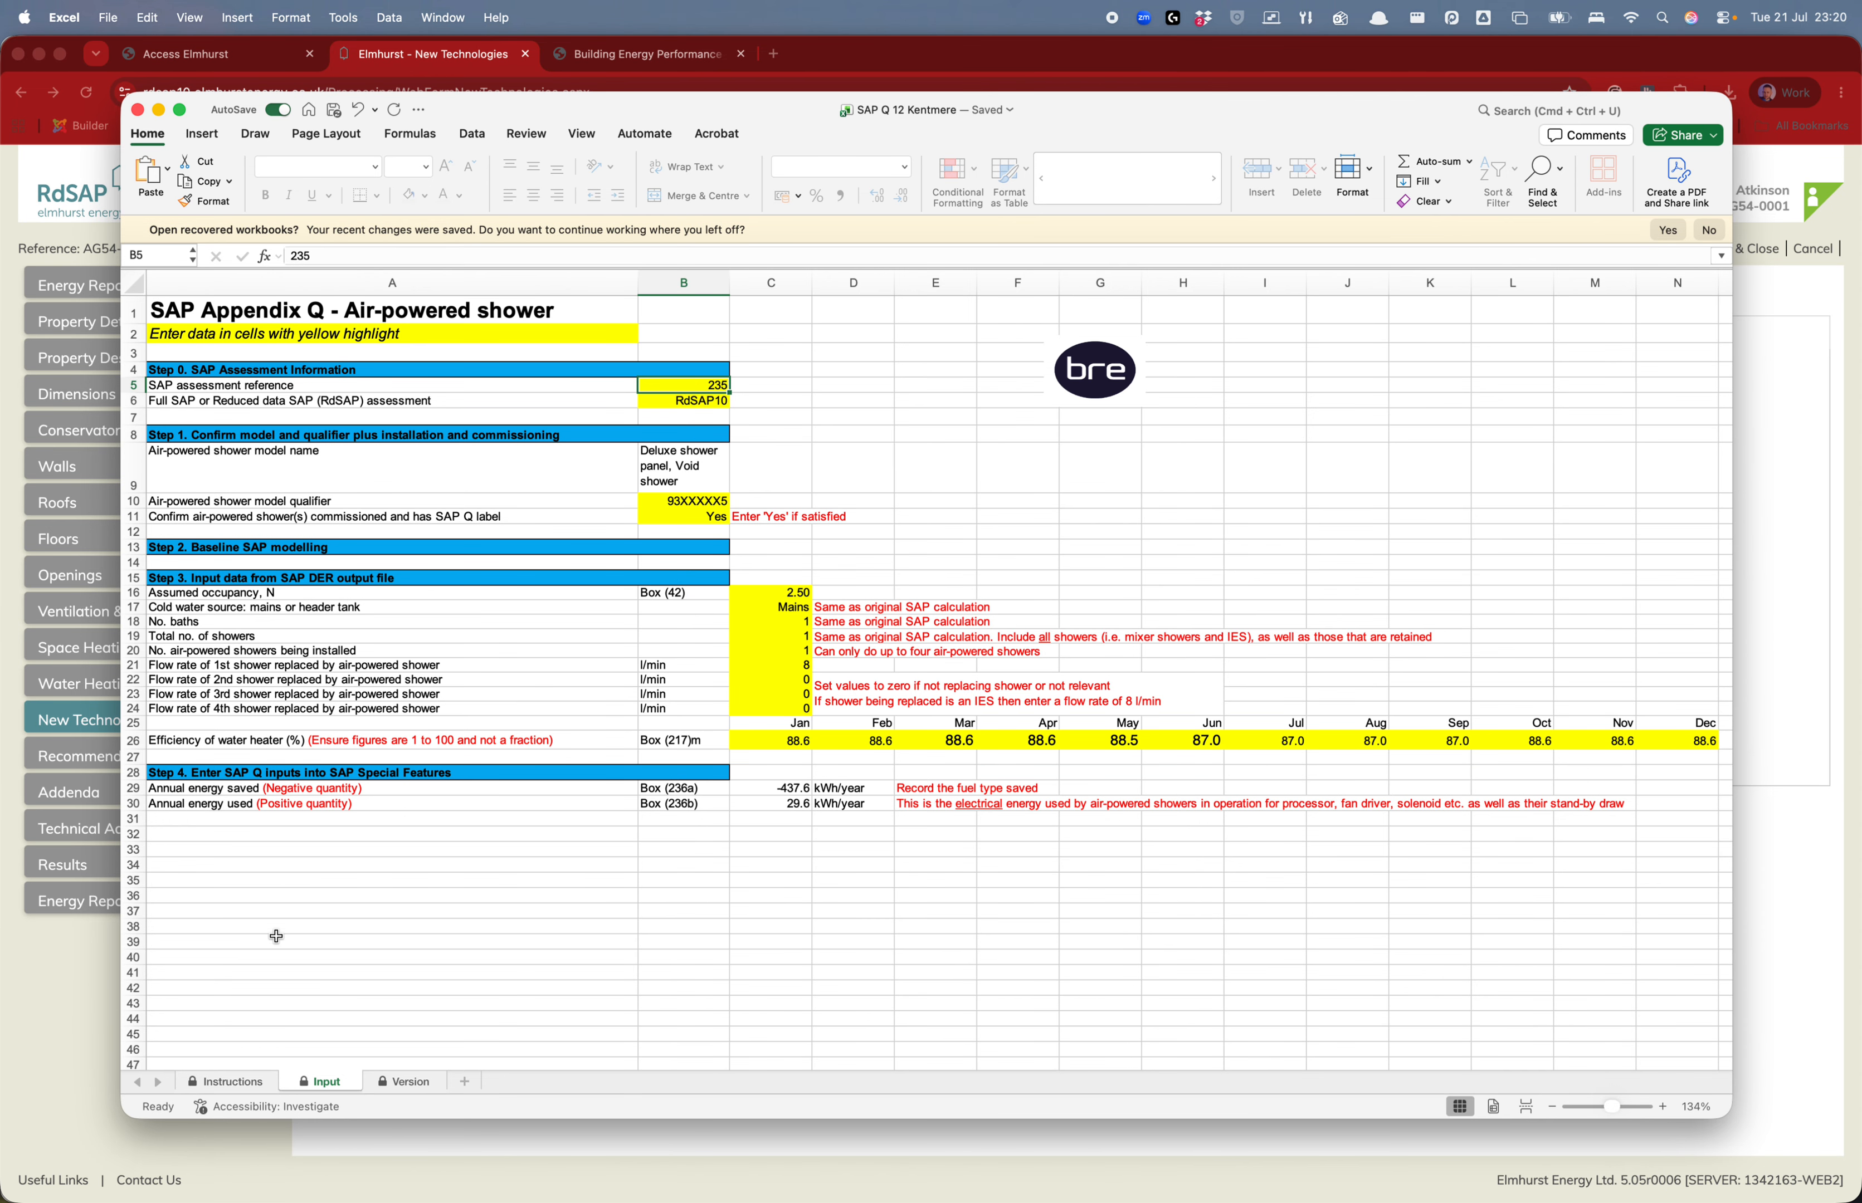
left_click(116, 968)
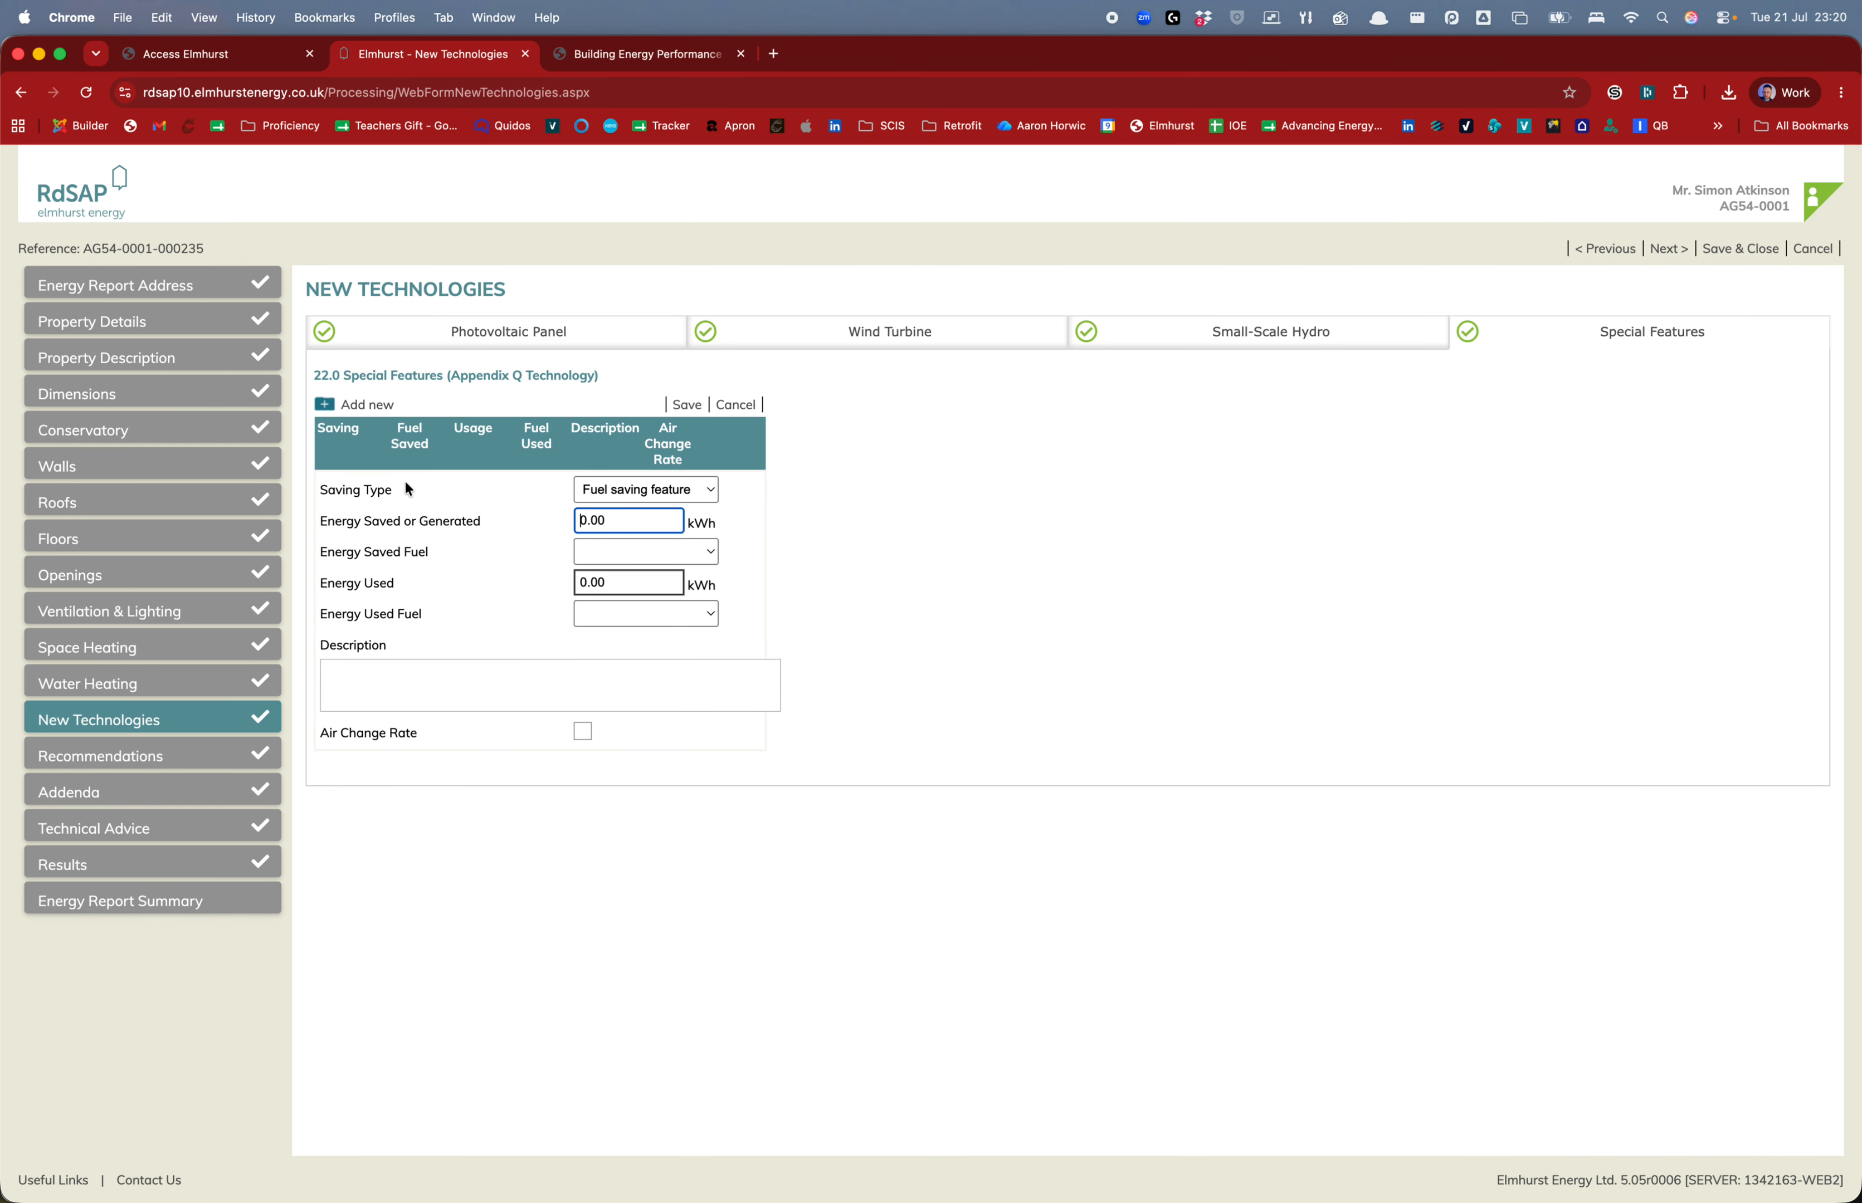
key("super+a")
key("BackSpace")
type("436")
key("BackSpace")
type("7.6")
key("Tab")
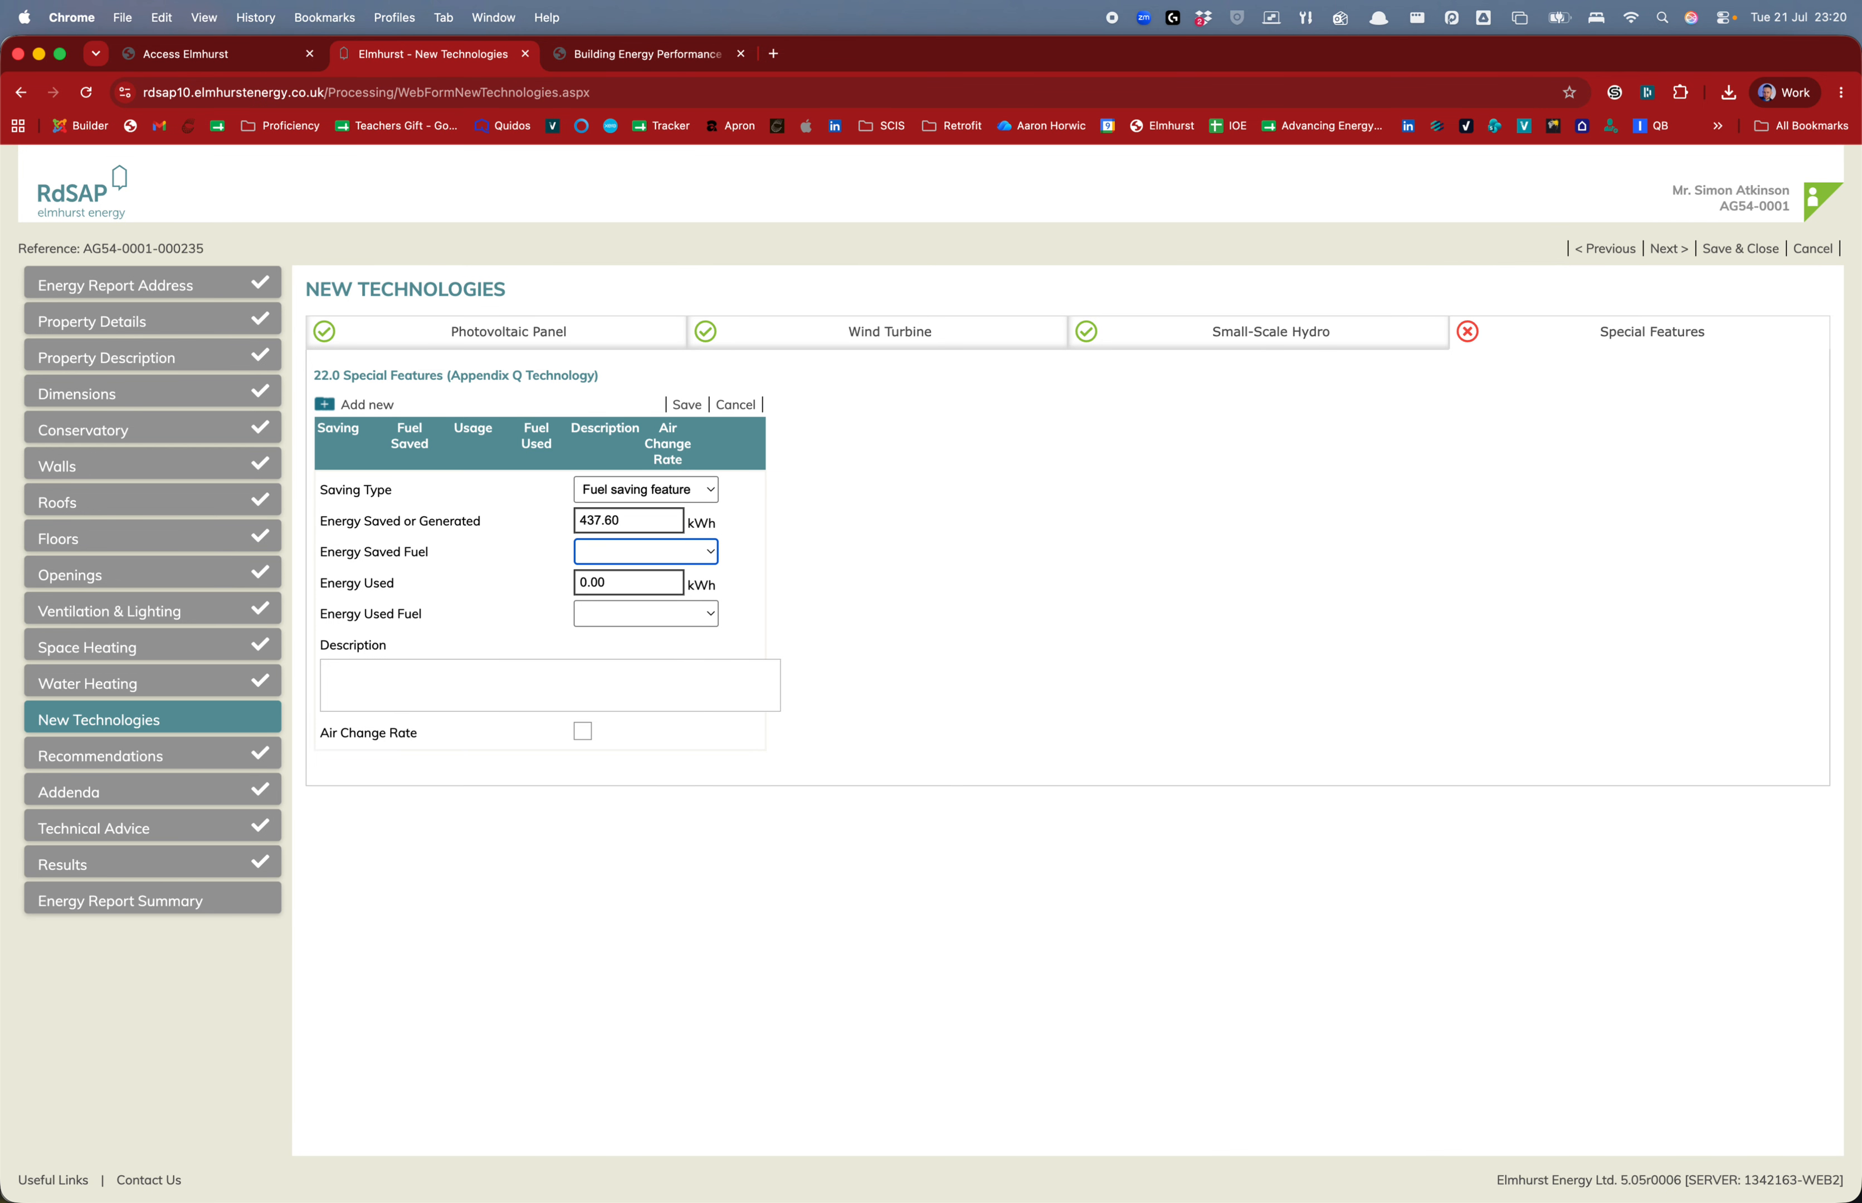
left_click(633, 561)
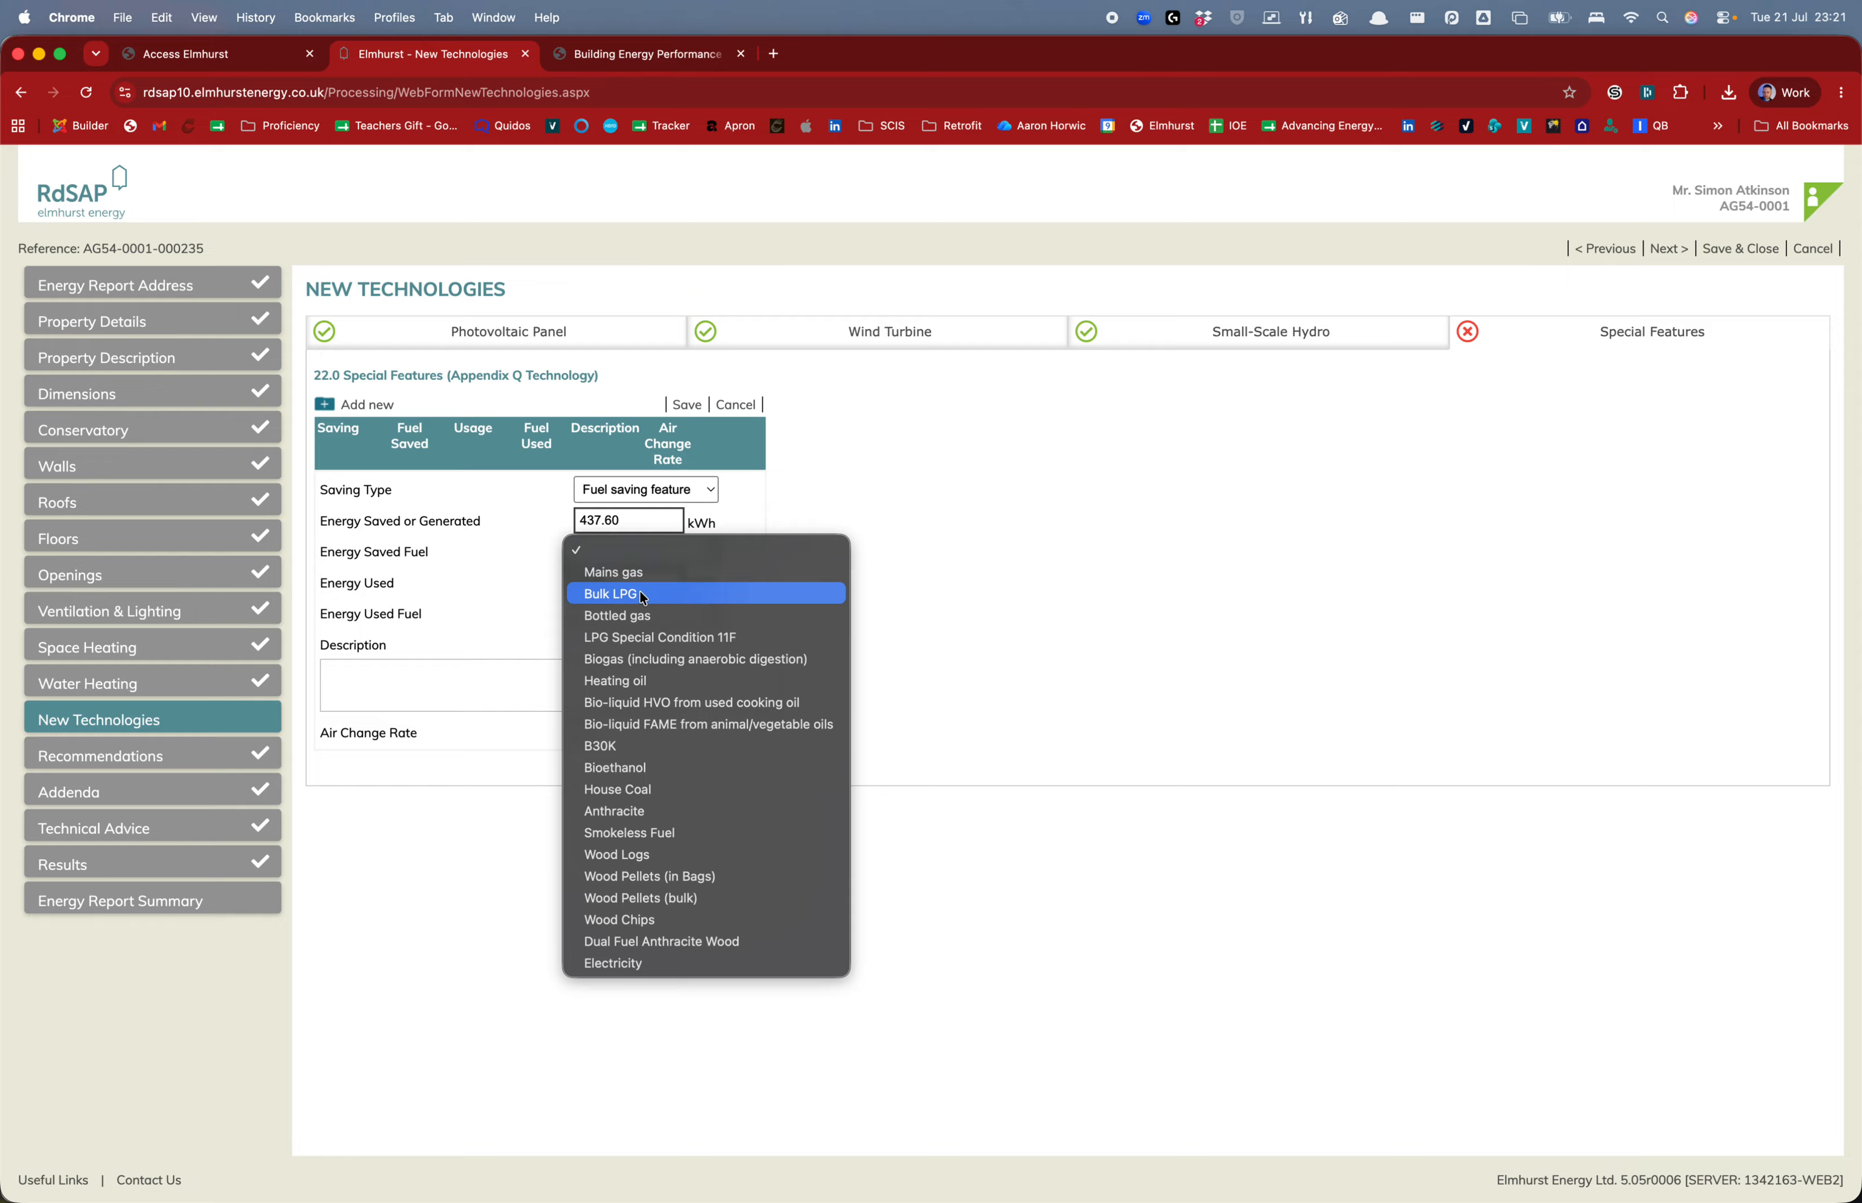
Set Mains gas as the energy saved fuel and enter 29.60 kWh energy used
left_click(621, 965)
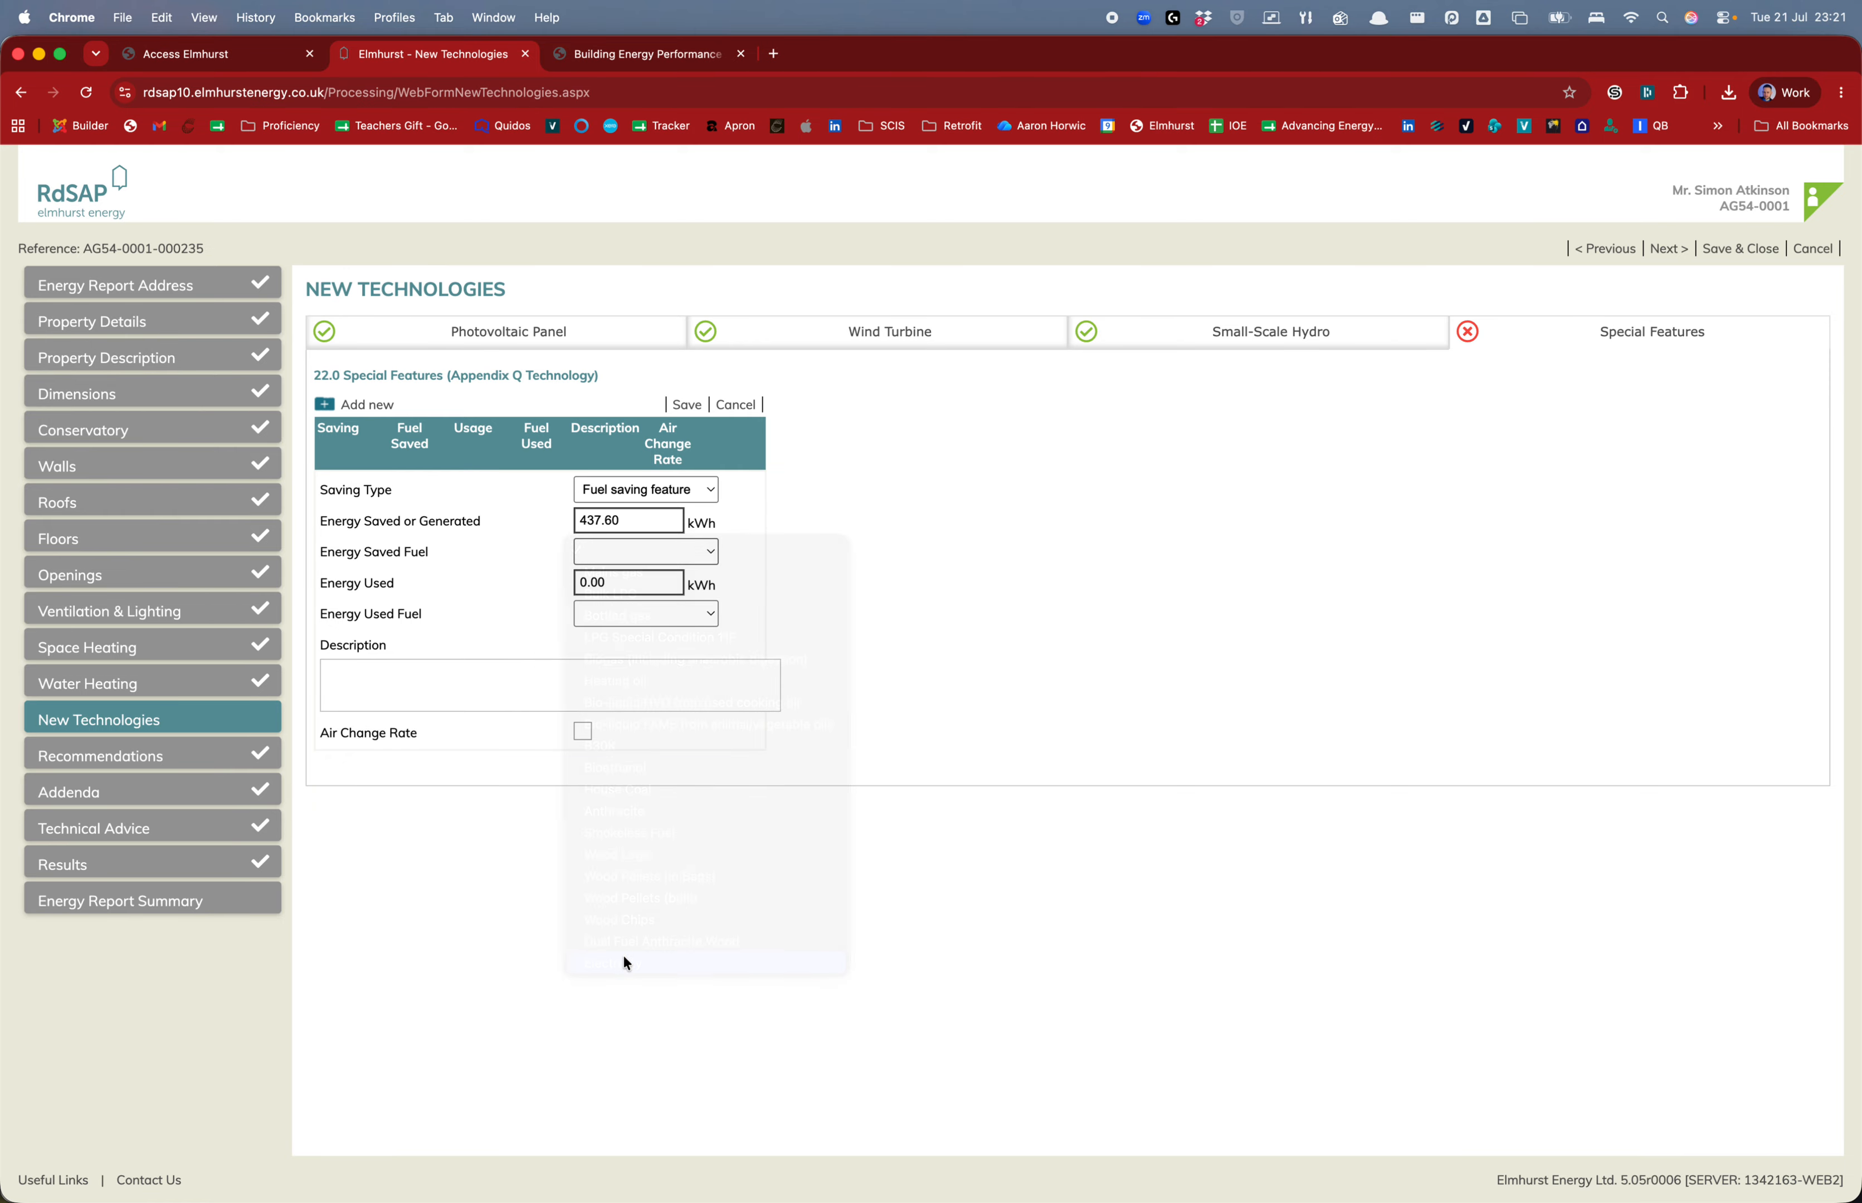
left_click(636, 559)
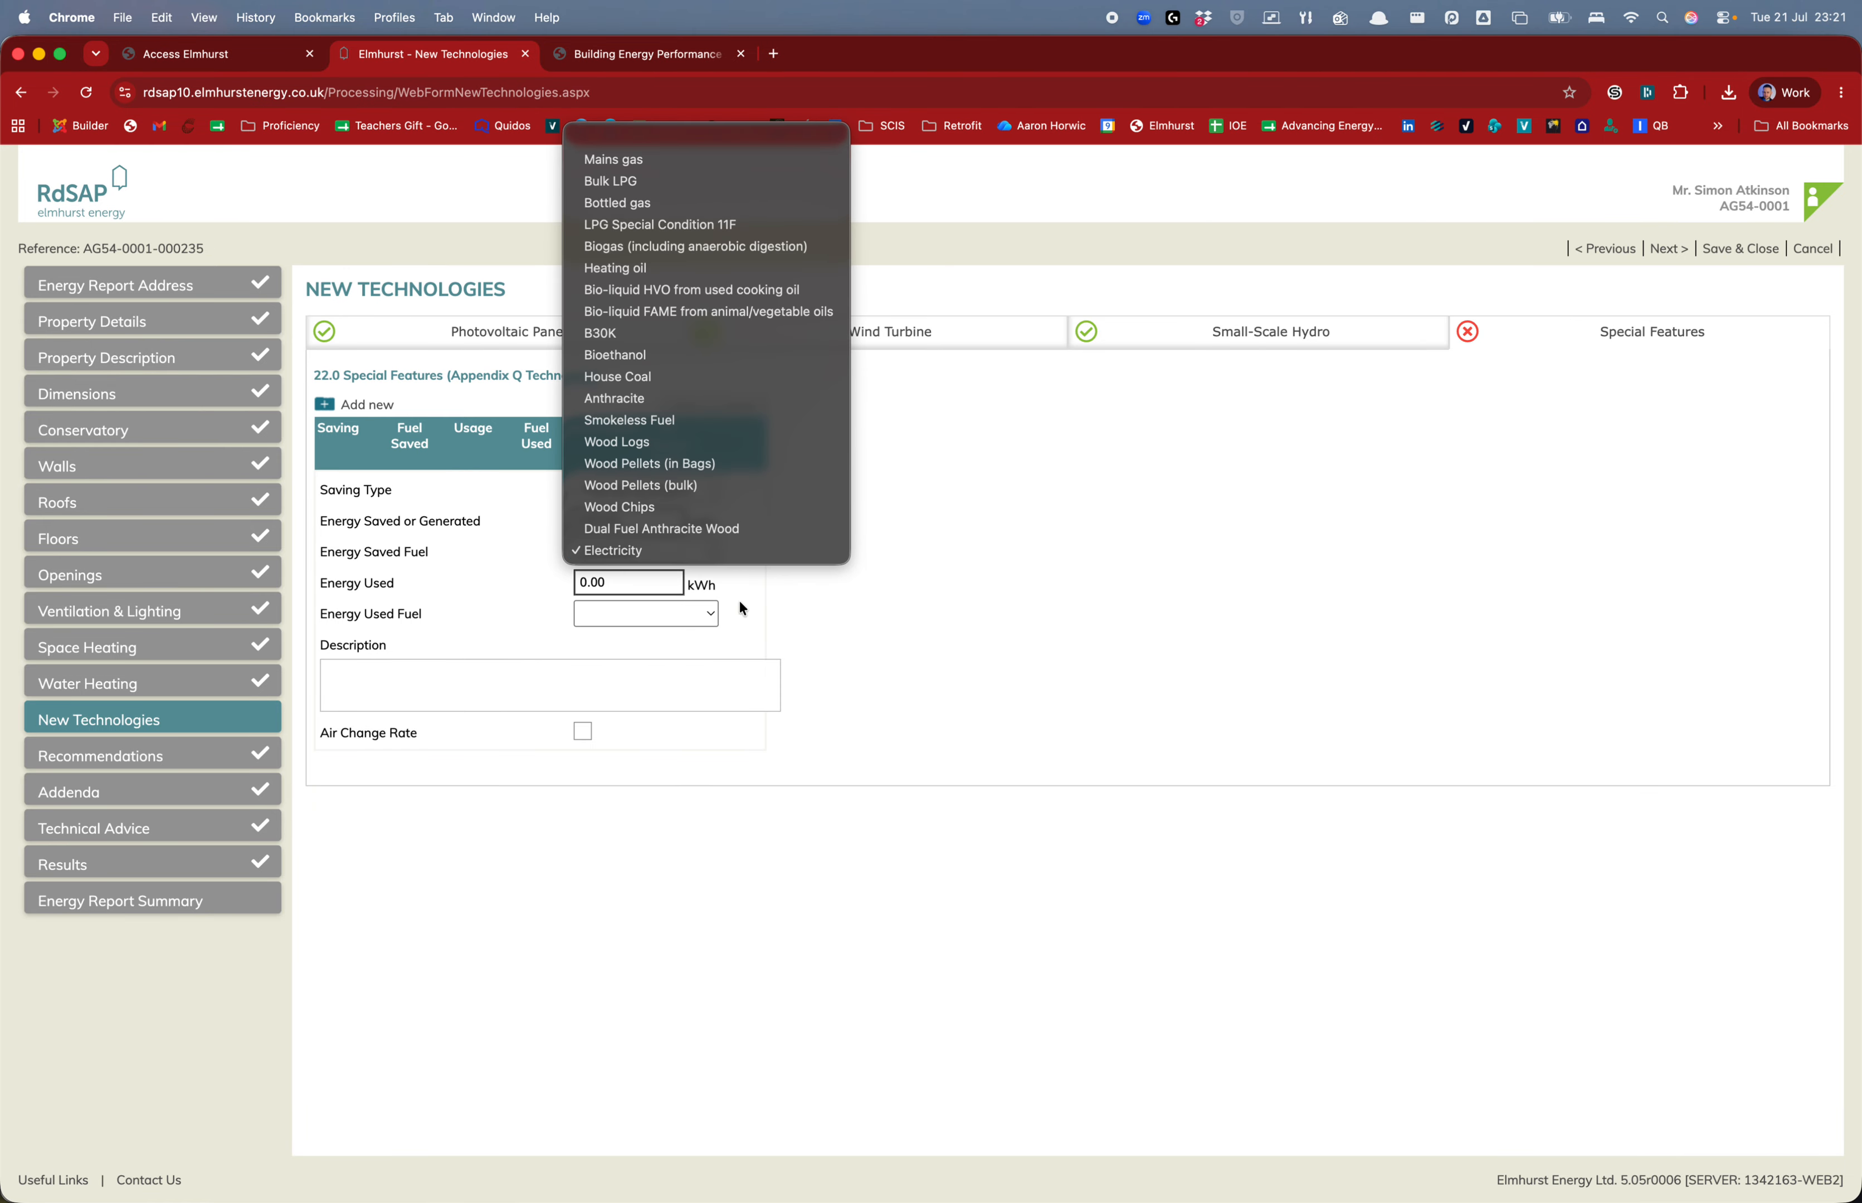
left_click(689, 161)
left_click(663, 589)
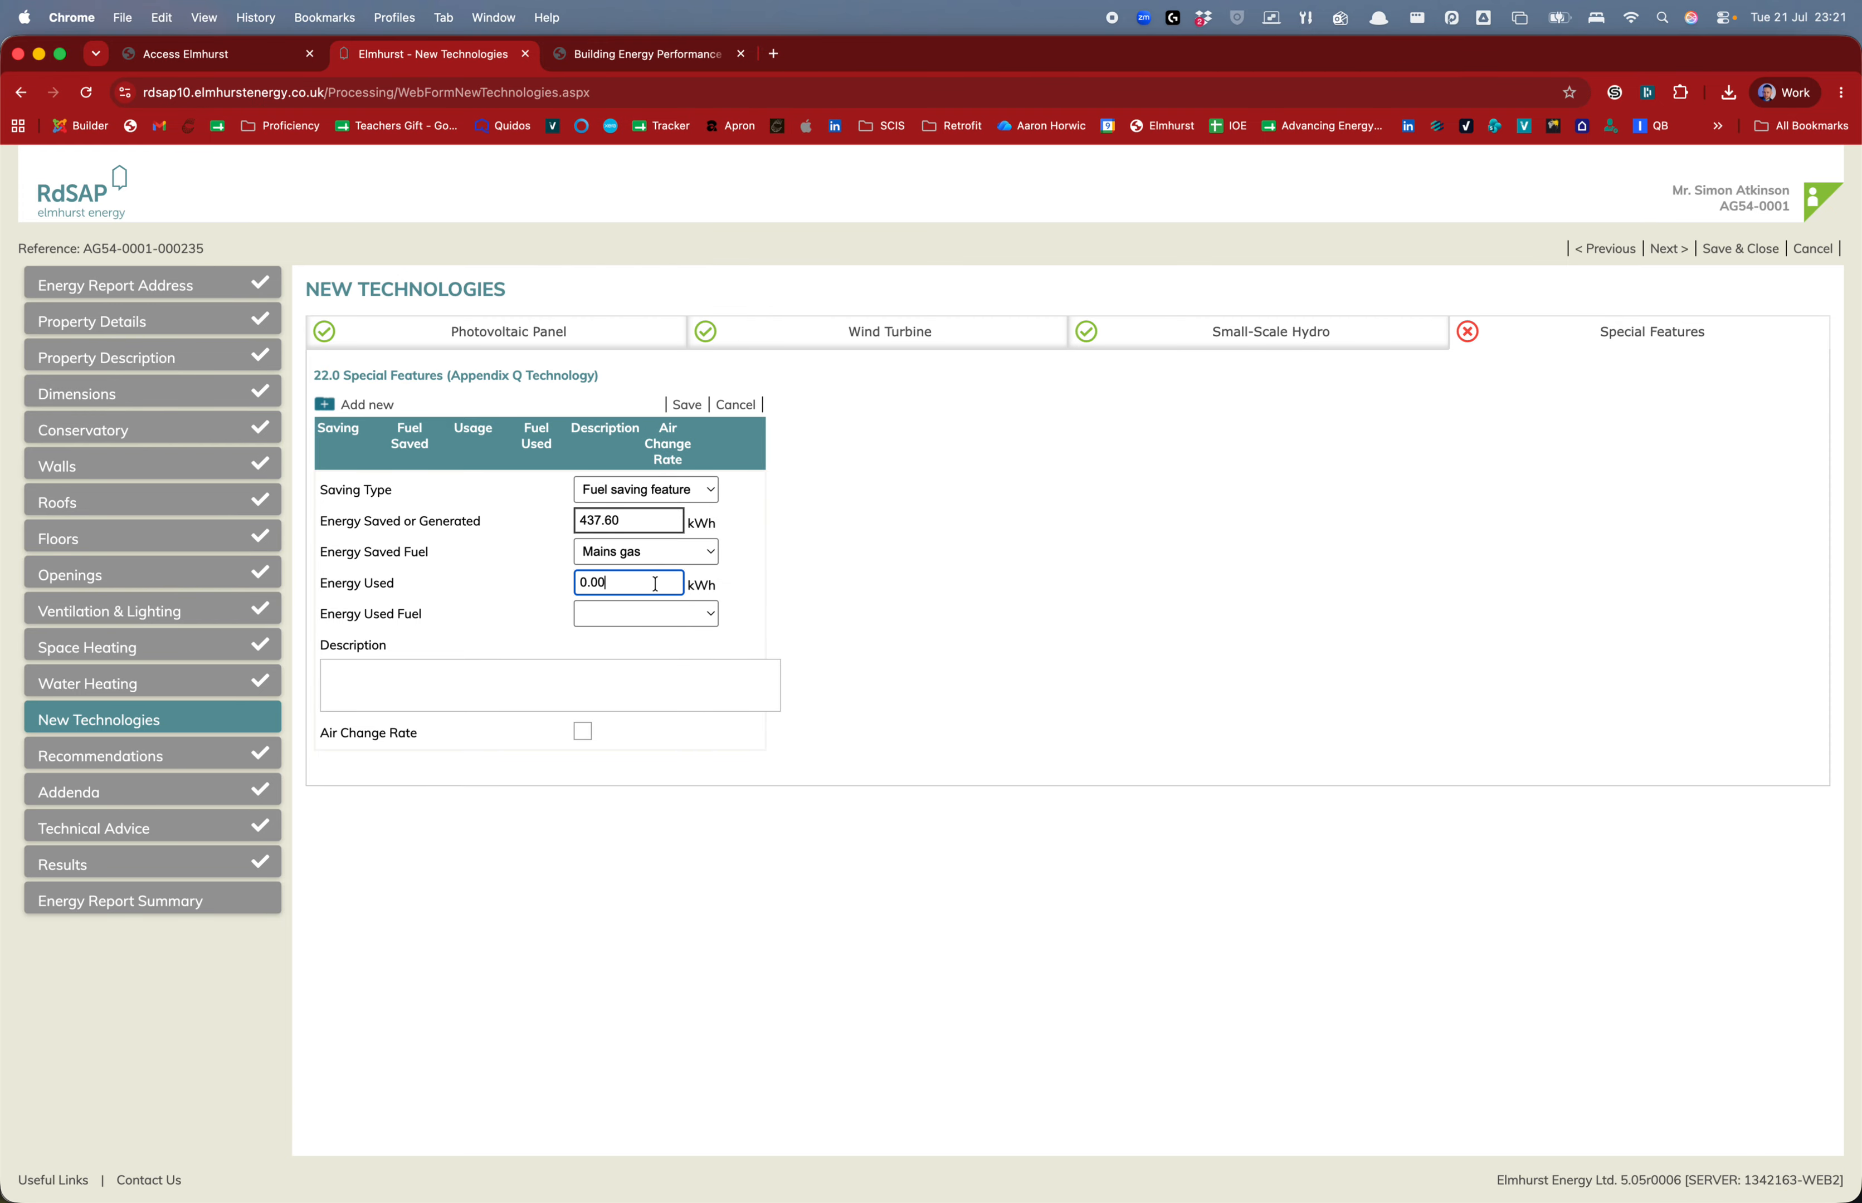
key("ctrl+Up")
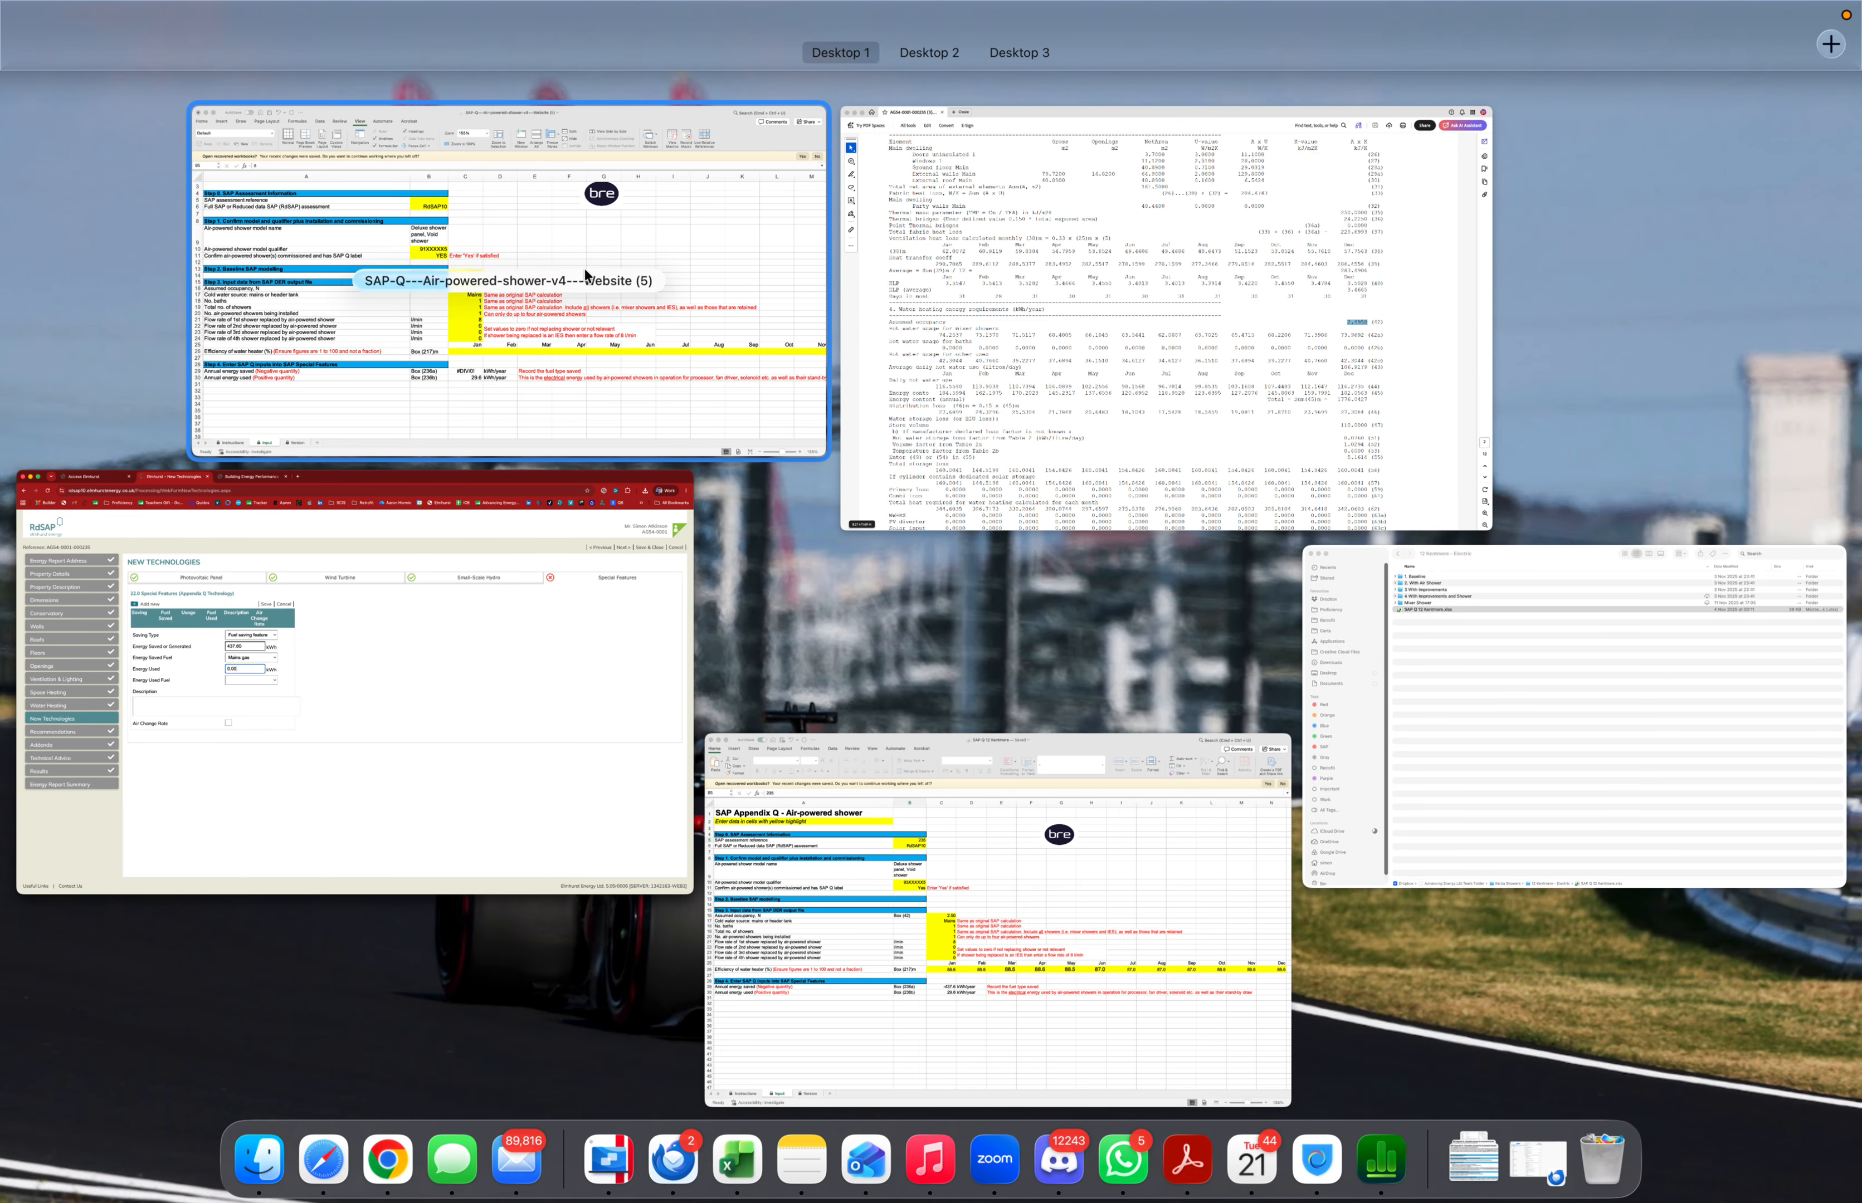
left_click(548, 297)
key("ctrl+Up")
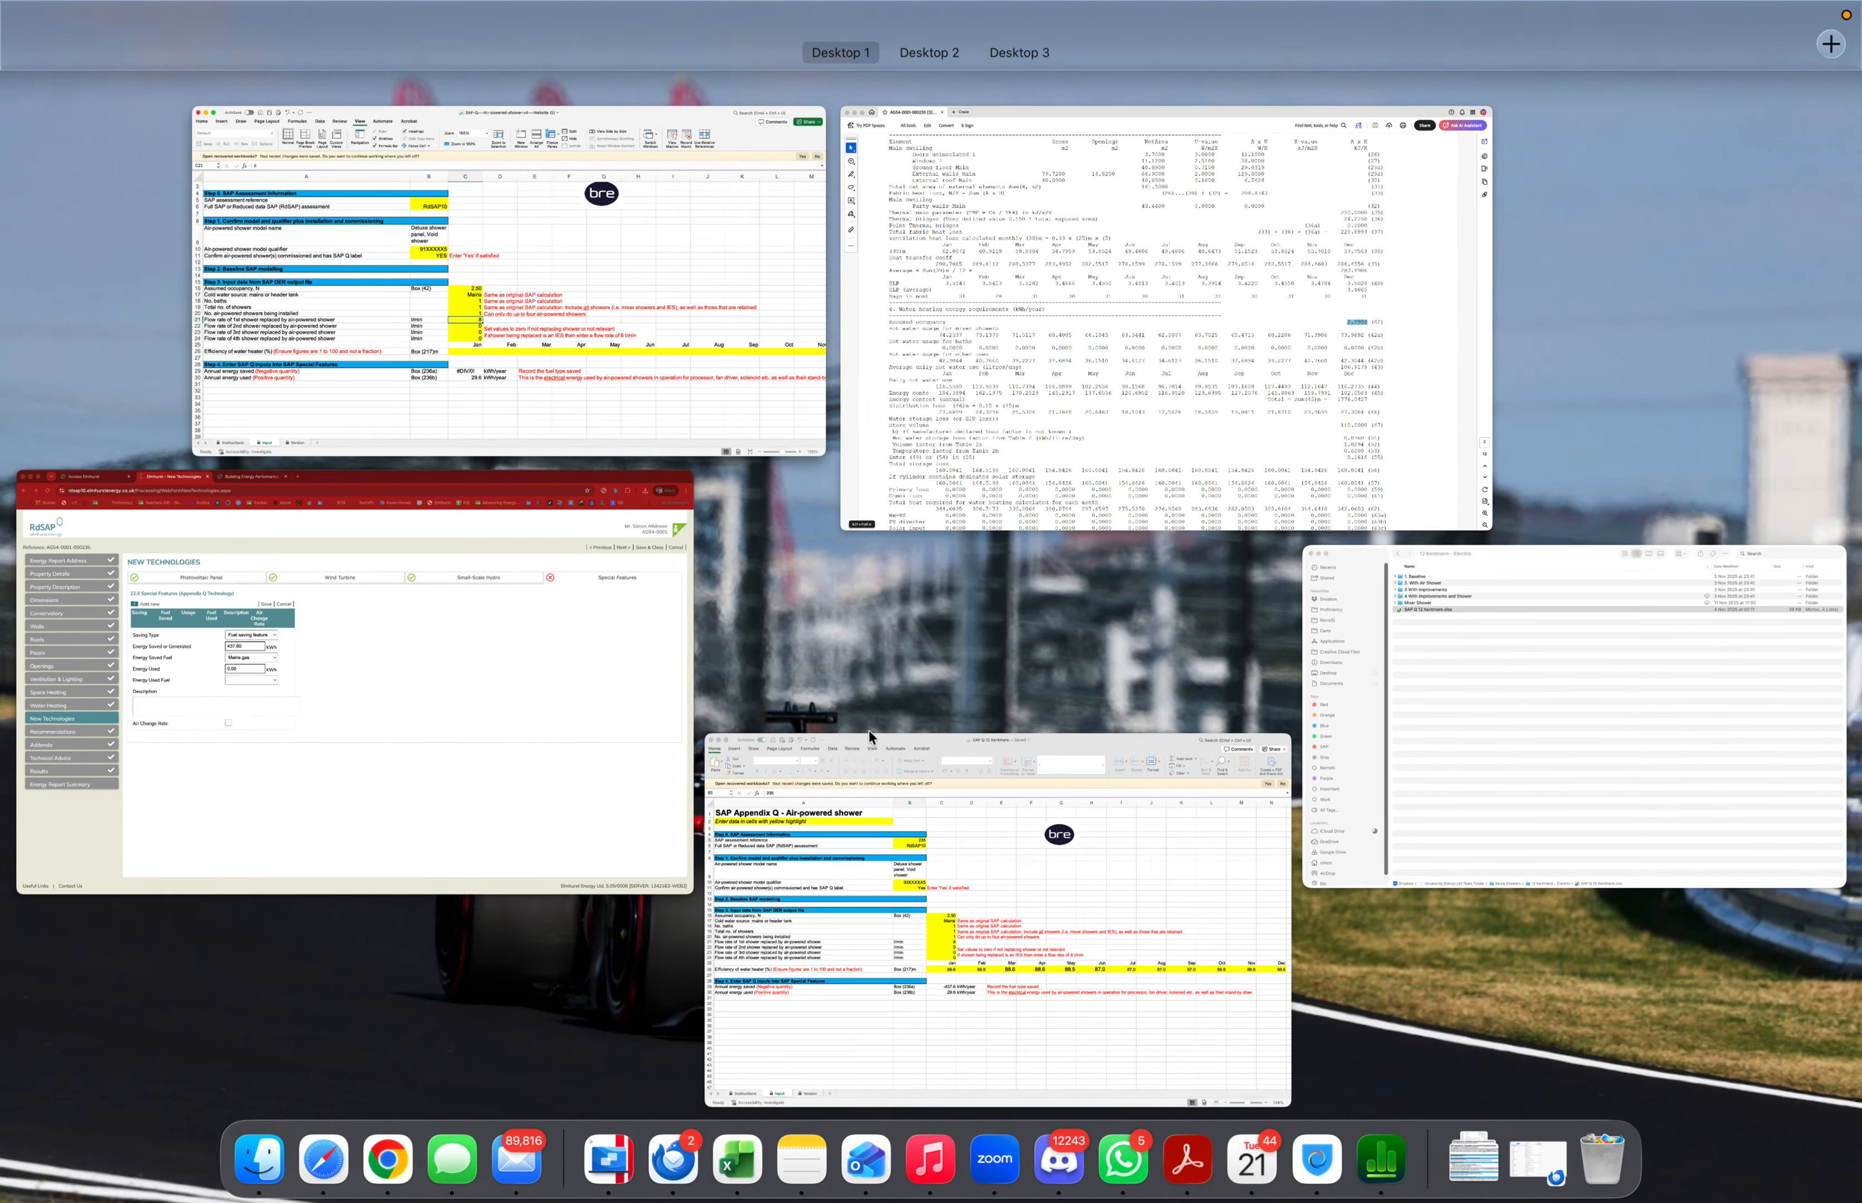
left_click(843, 795)
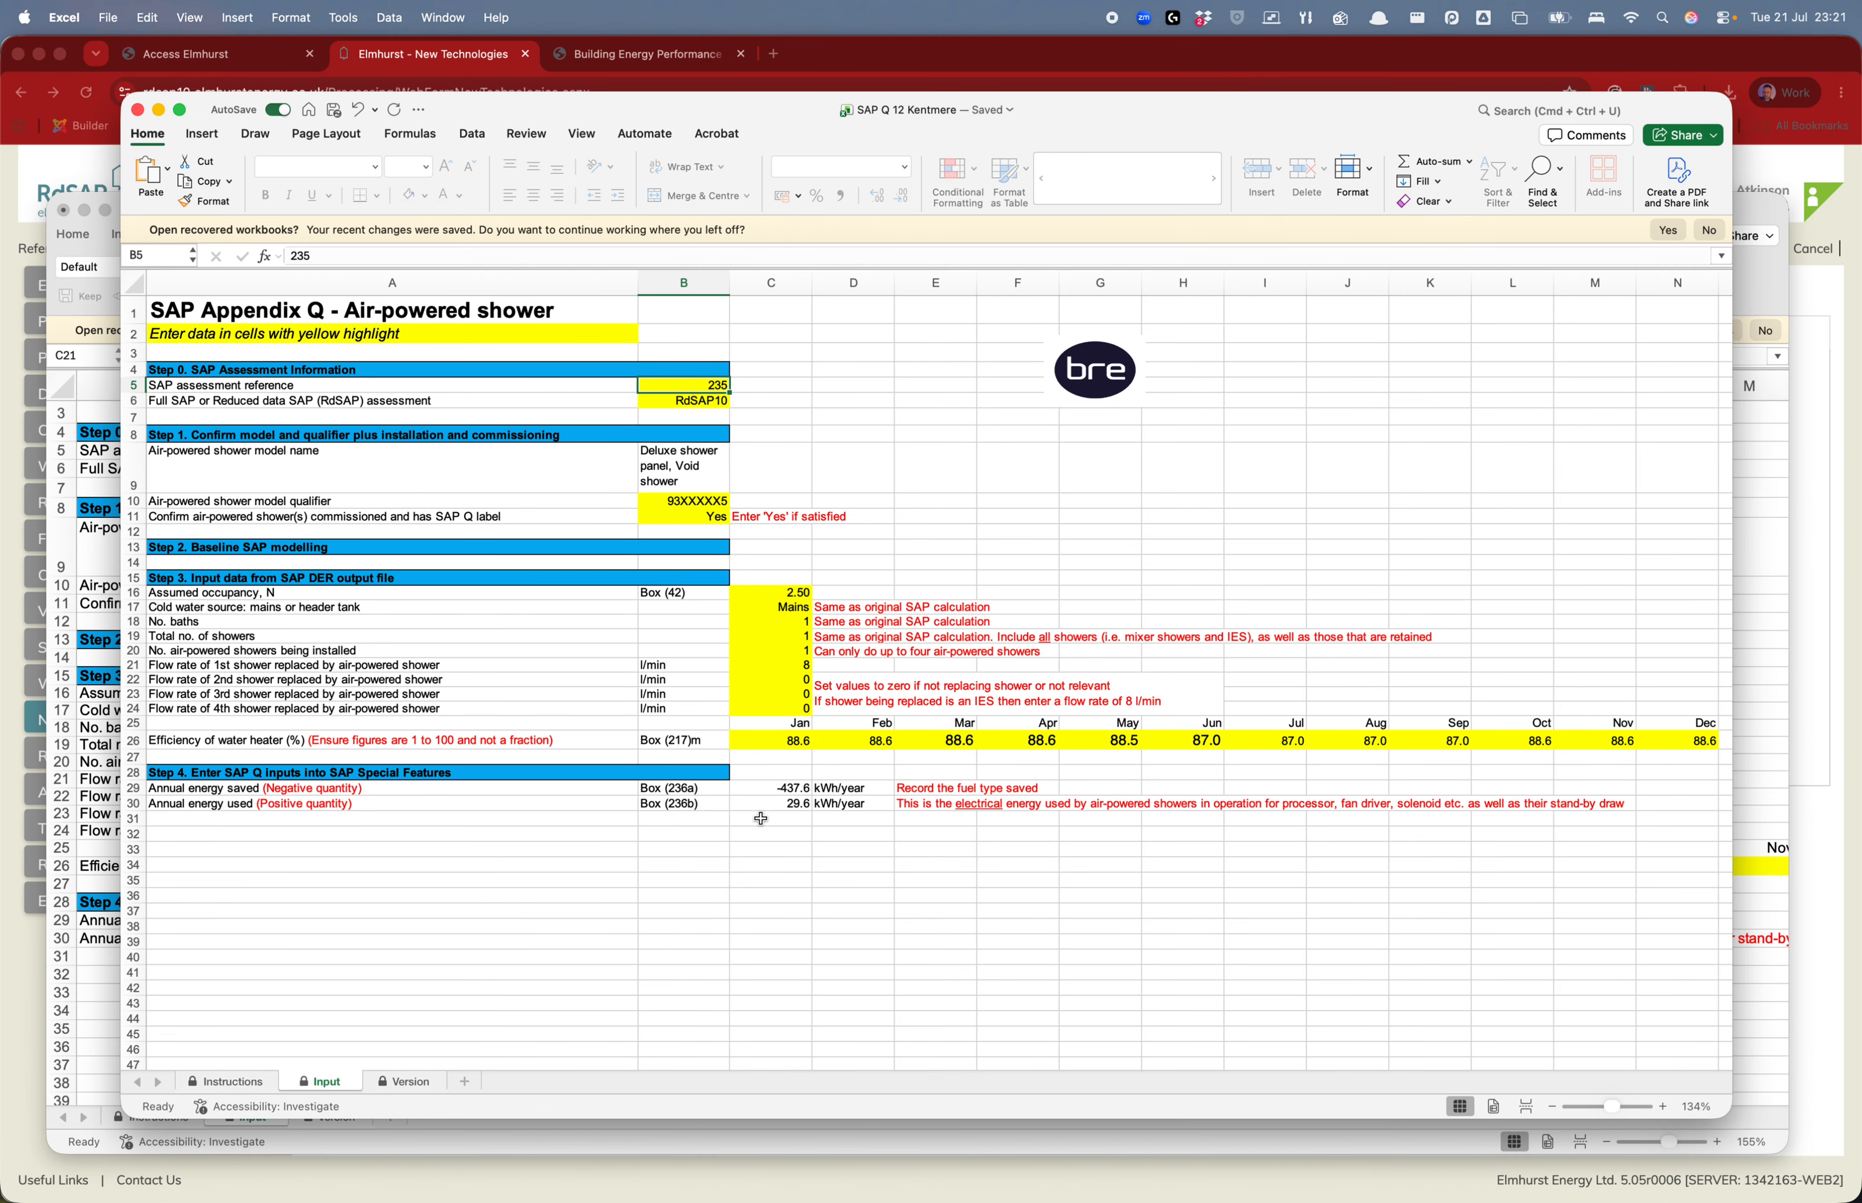
key("ctrl+Up")
left_click(248, 766)
type("2")
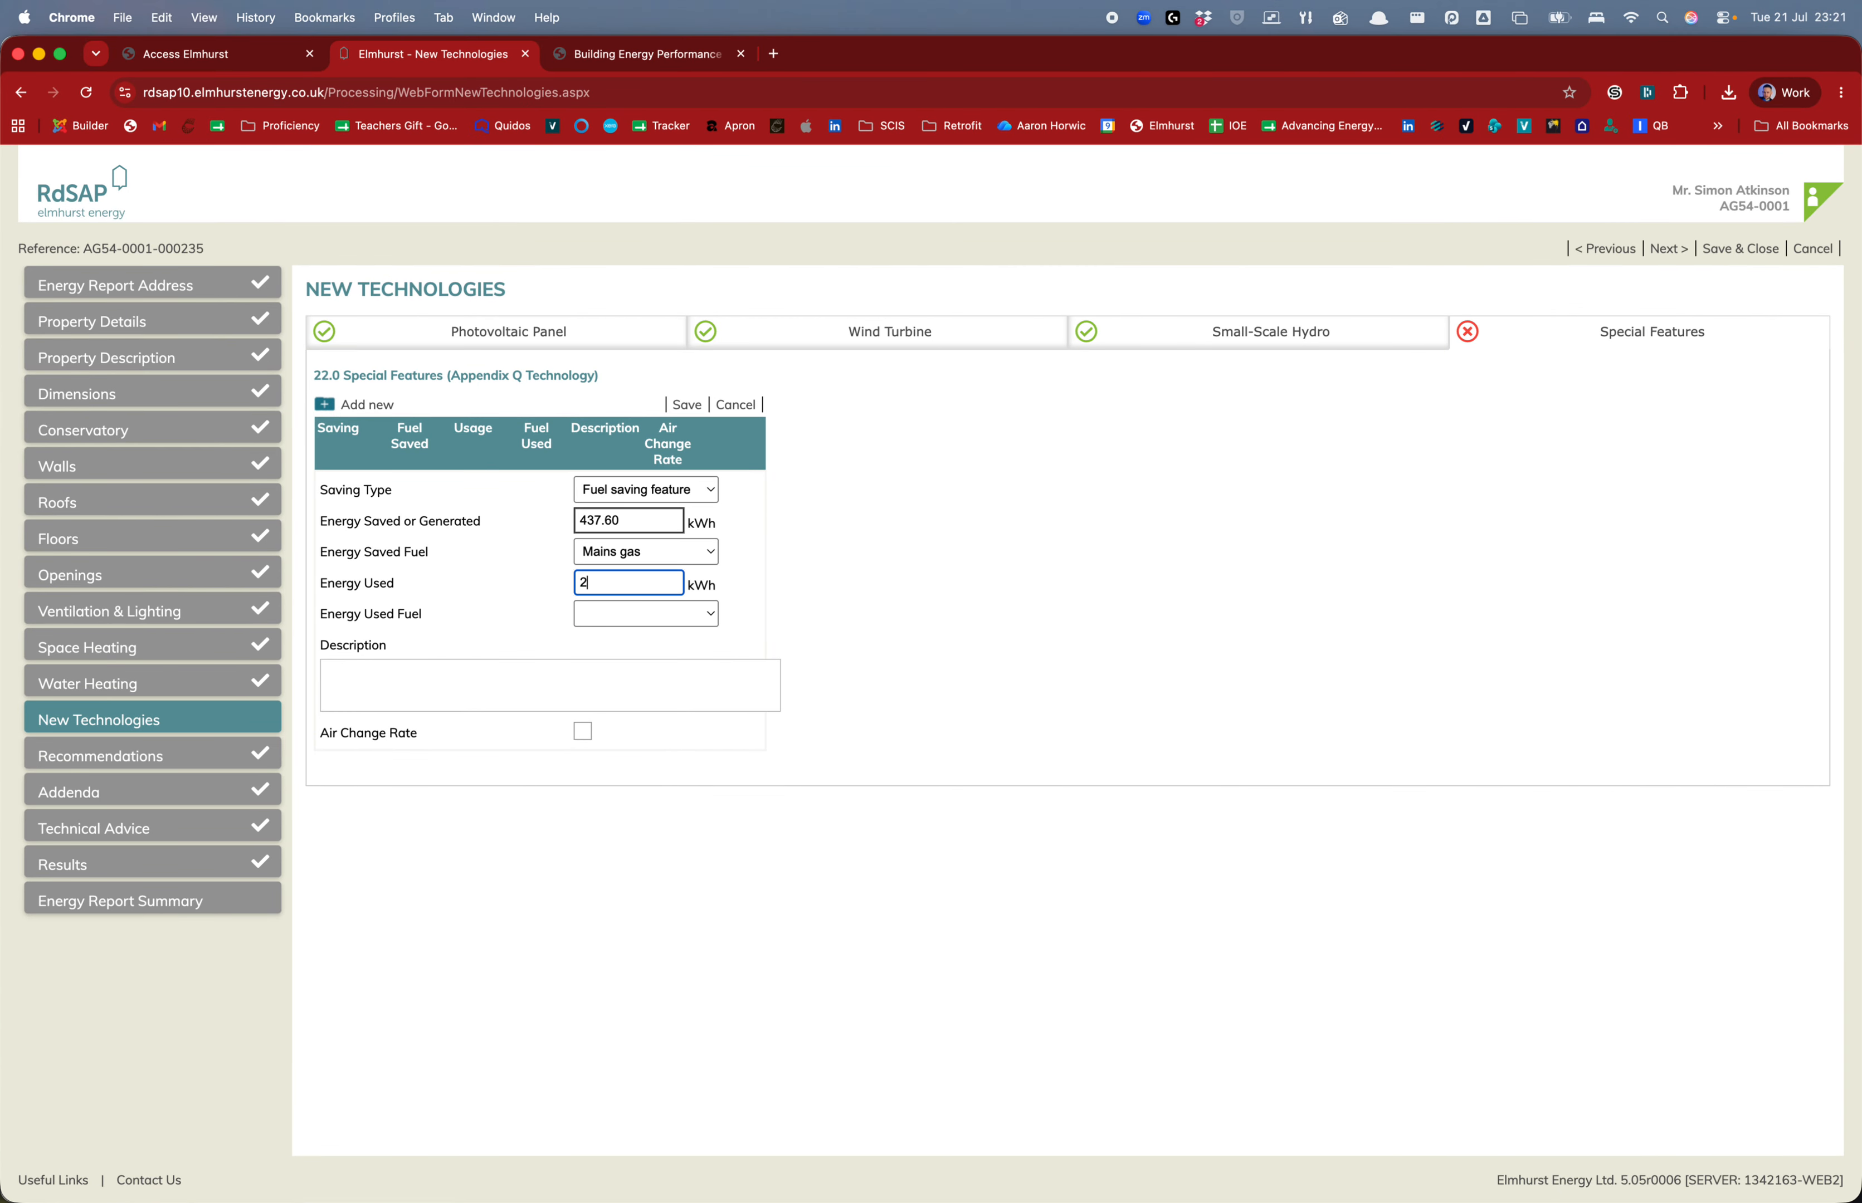
type("9.60")
key("Tab")
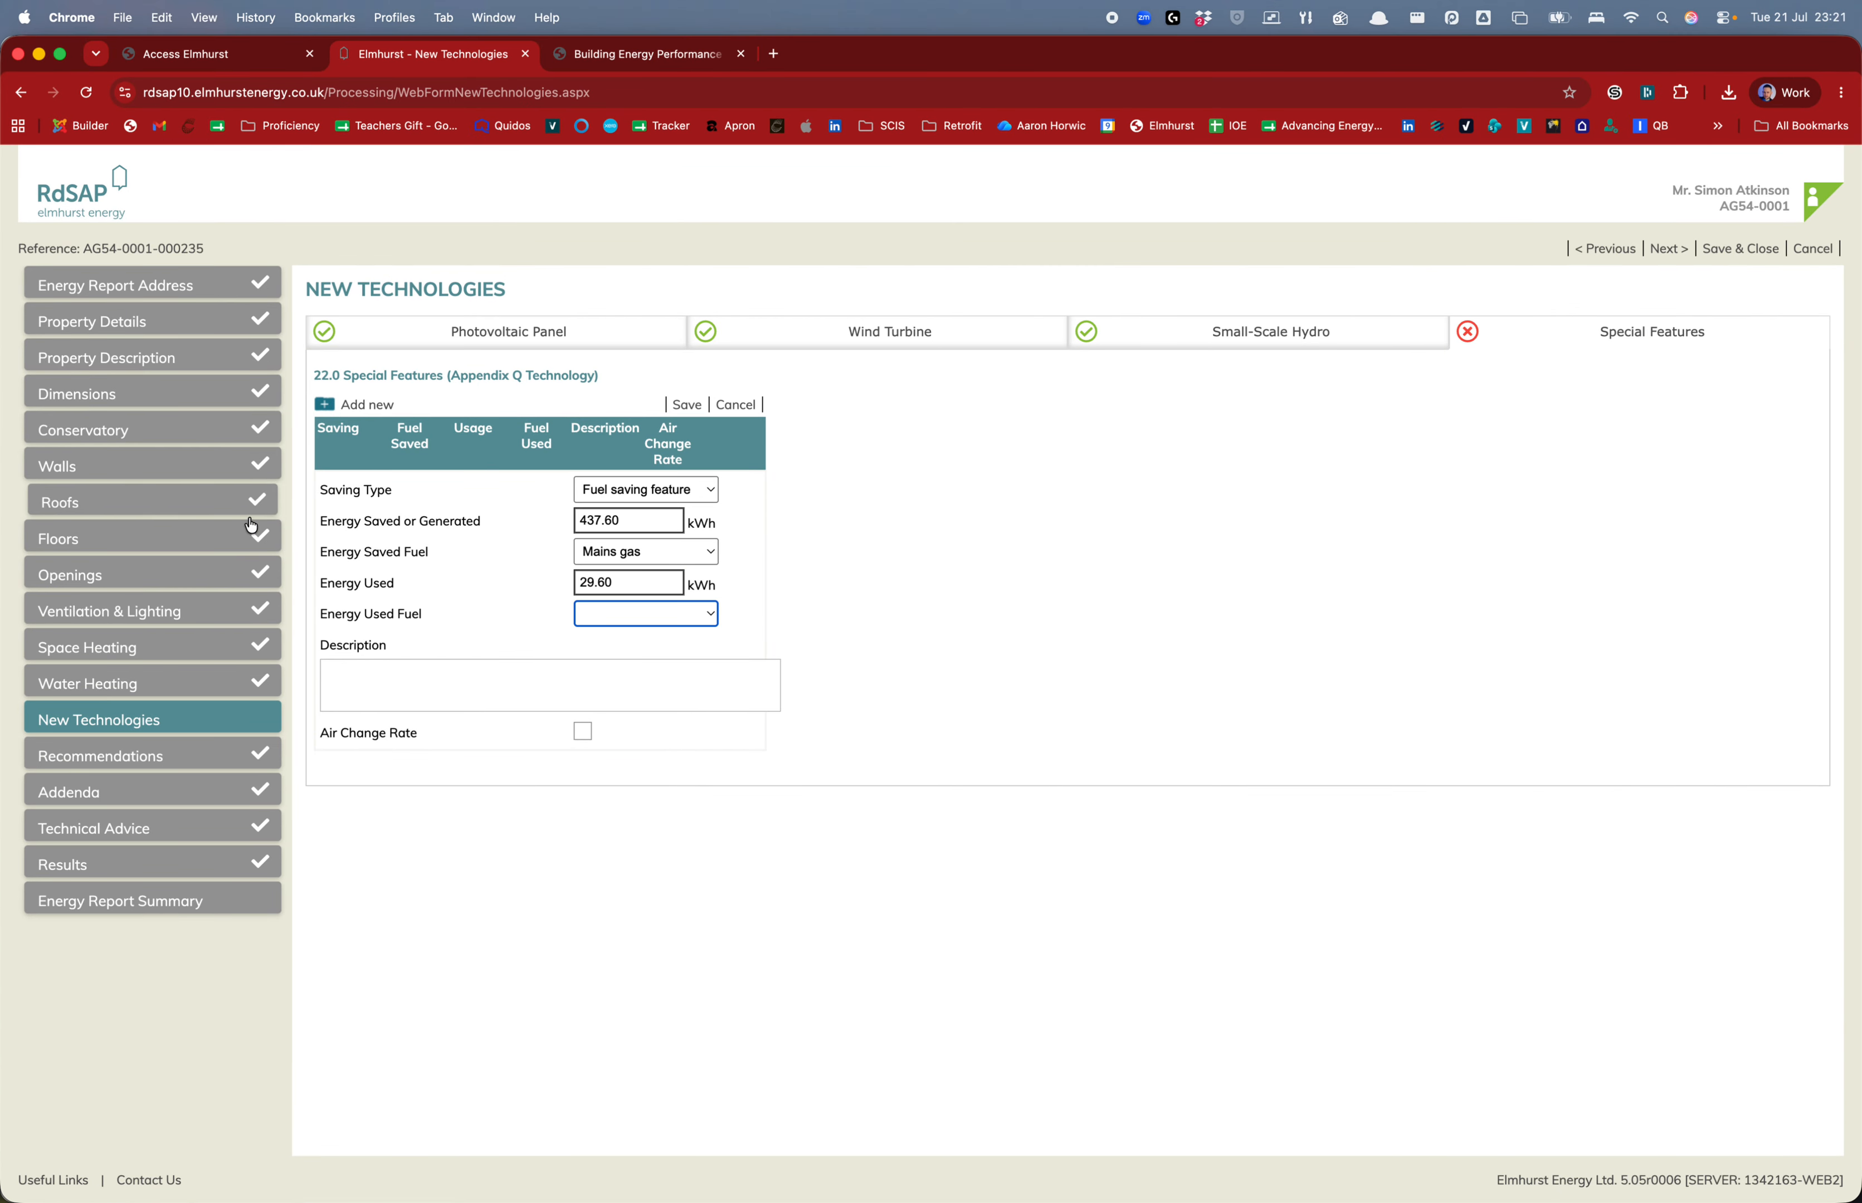
Set Electricity as the energy used fuel and describe the feature as 'Kelda Showers'
left_click(597, 623)
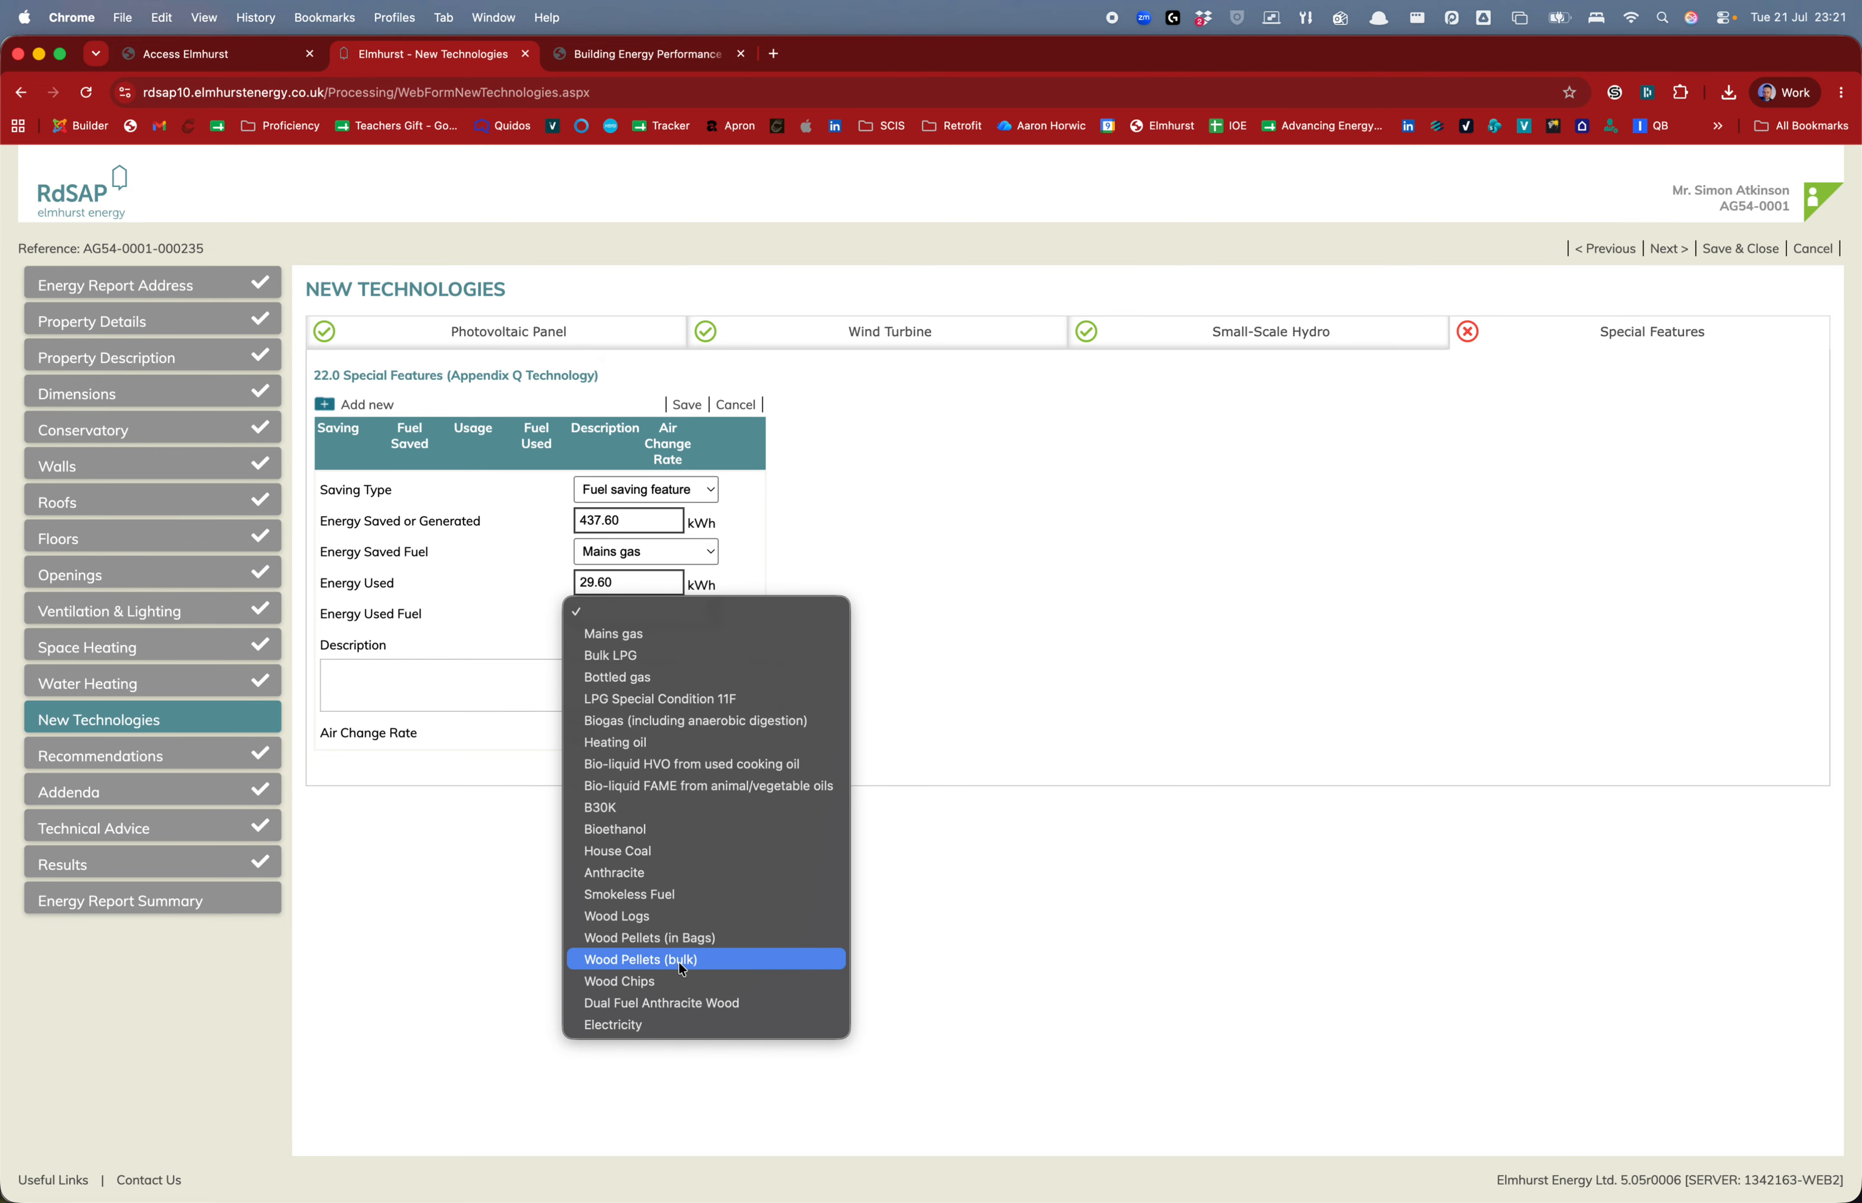
left_click(678, 1019)
left_click(458, 677)
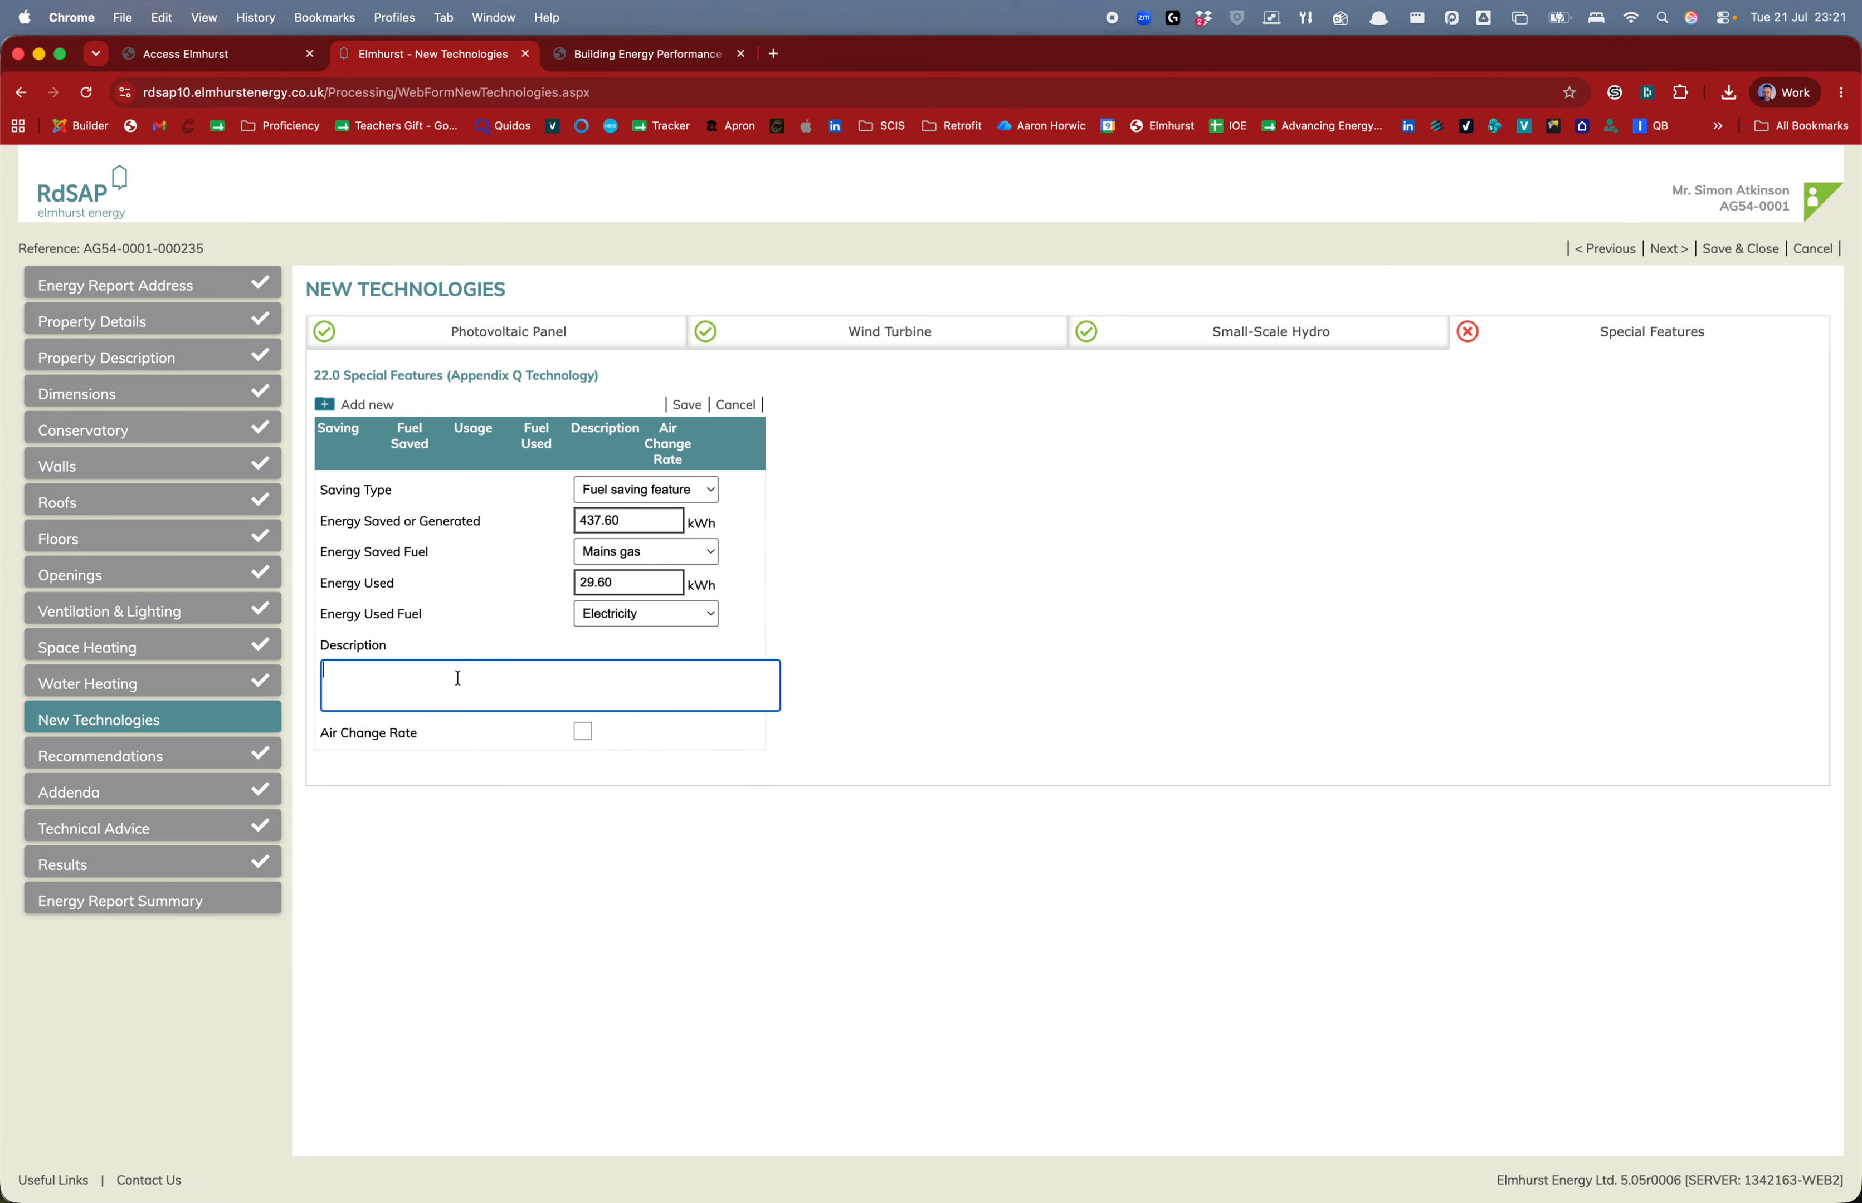
type("Kelda Showers")
left_click(1072, 769)
Save the Kelda Showers feature and view Results: SAP 30 F current, 48 E potential
left_click(688, 405)
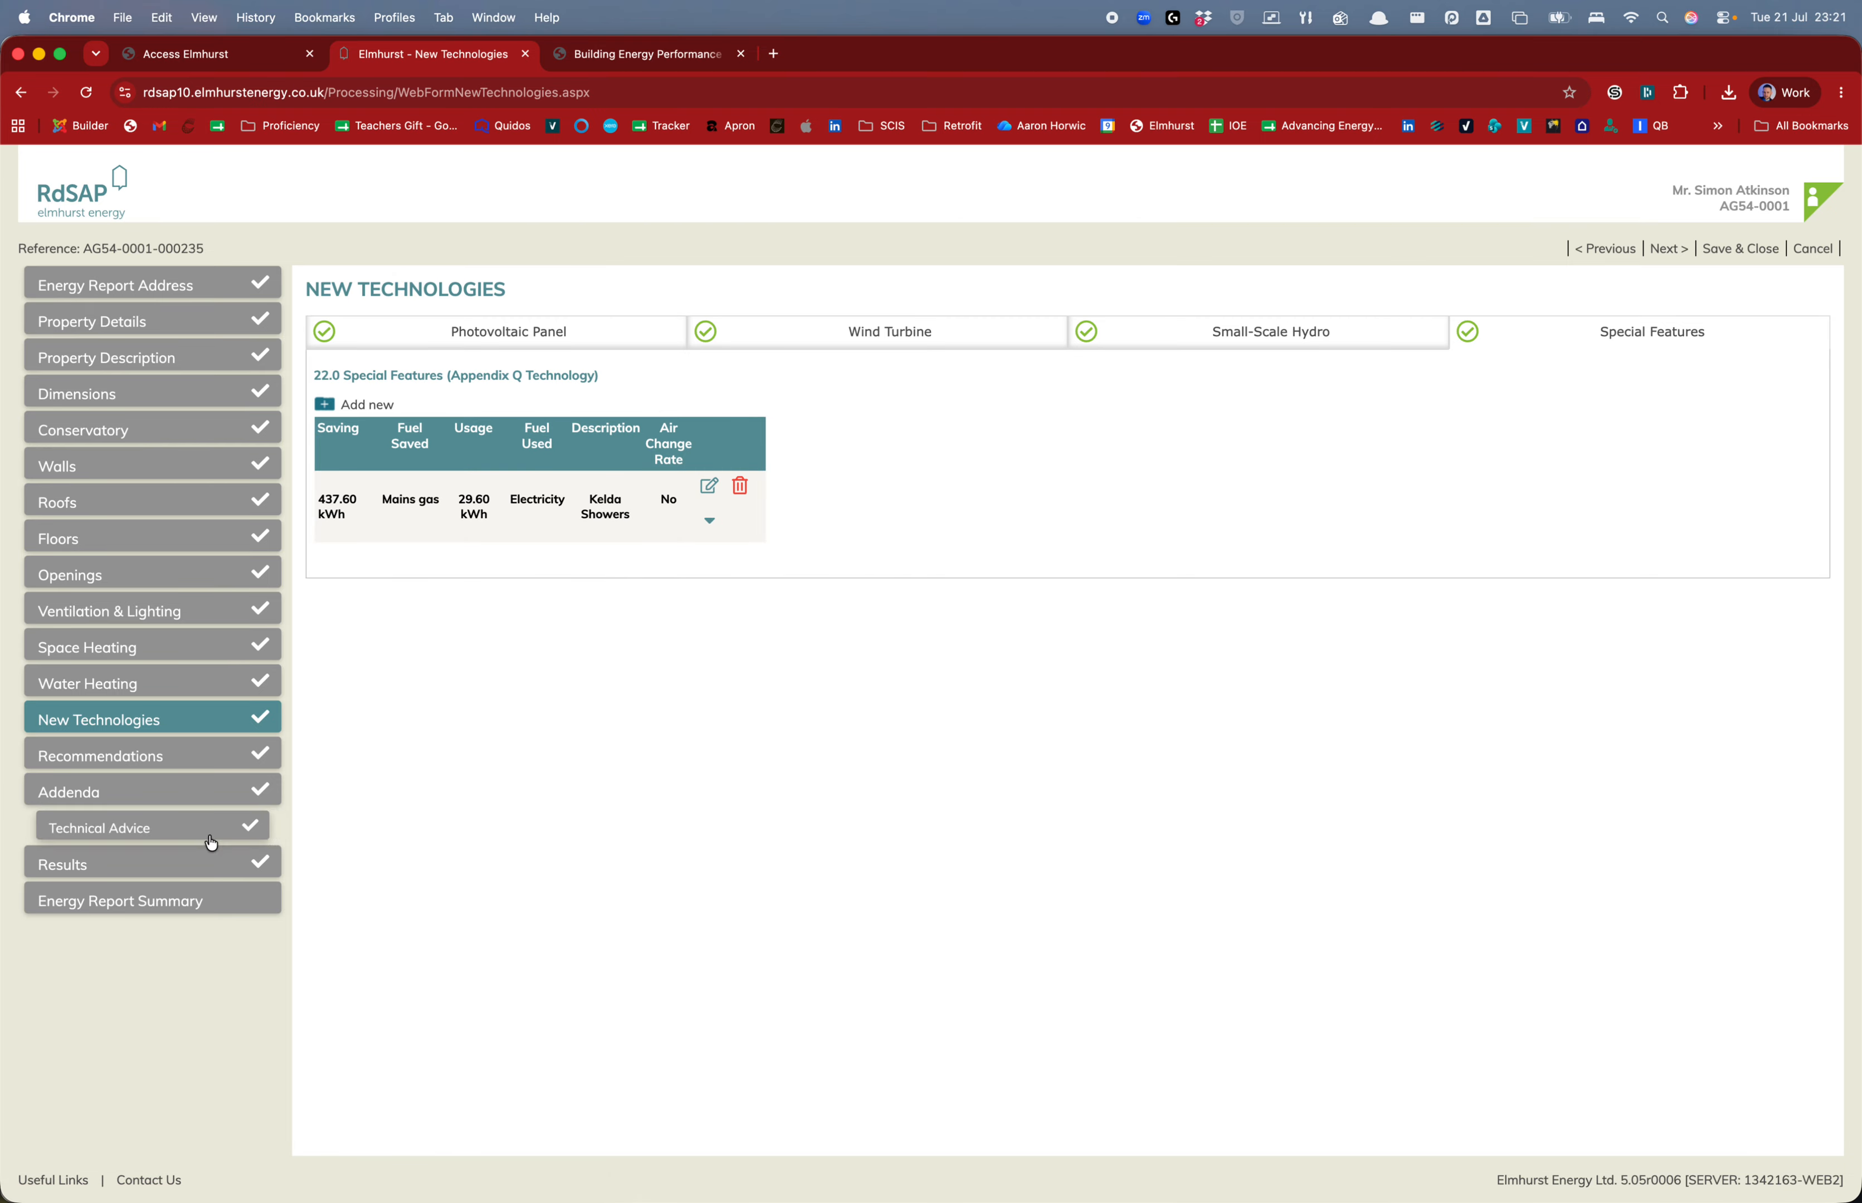
left_click(78, 864)
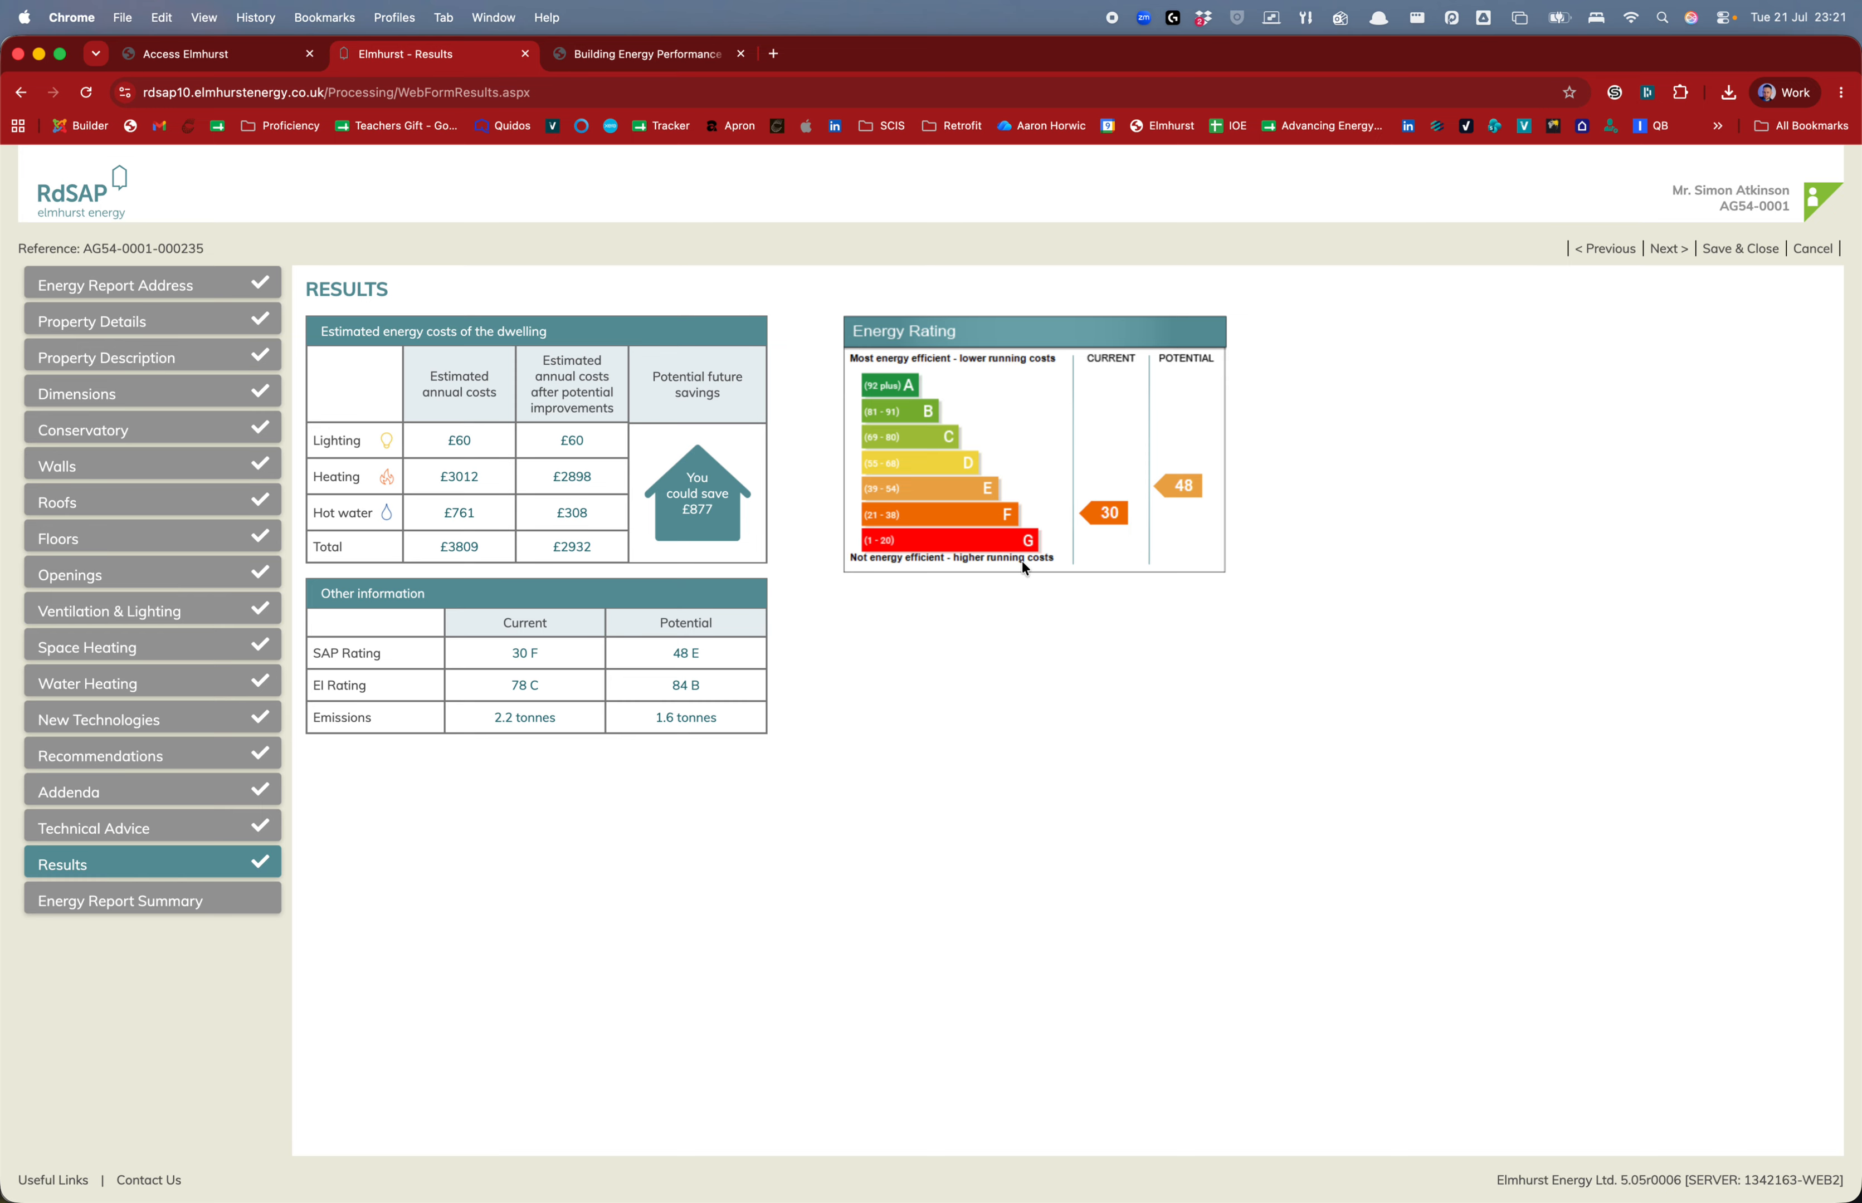